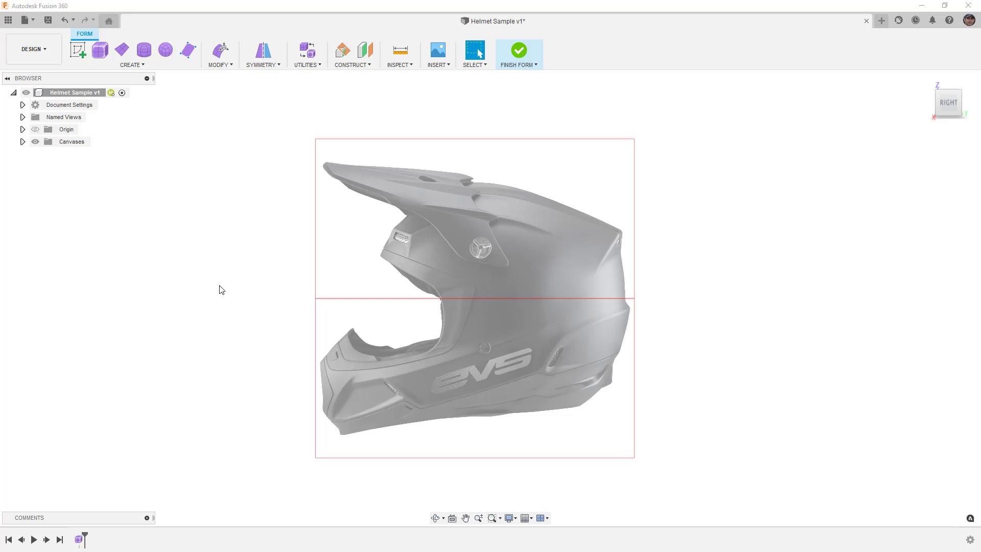
pyautogui.keyDown('shift'); pyautogui.moveTo(335, 271); pyautogui.dragTo(290, 330, button='middle'); pyautogui.keyUp('shift')
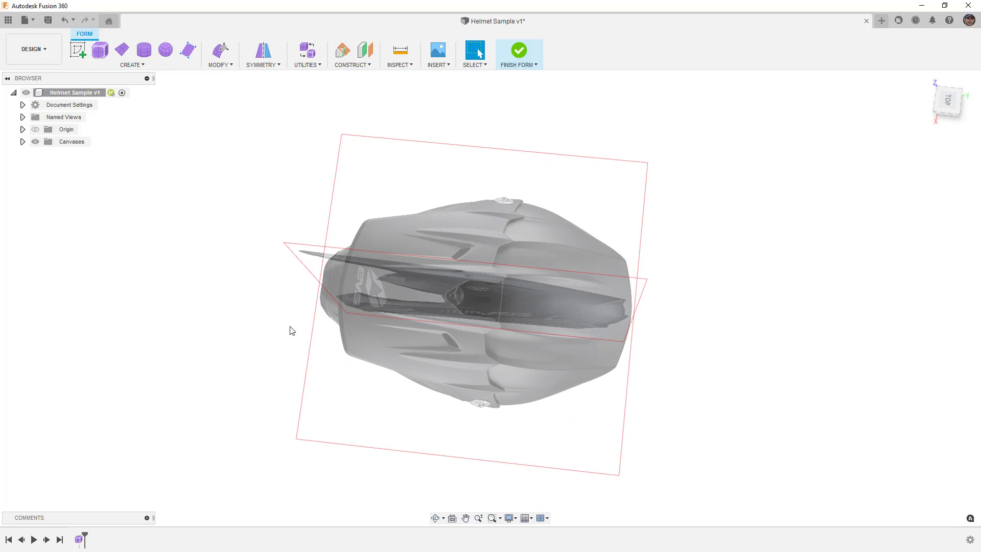
pyautogui.click(949, 103)
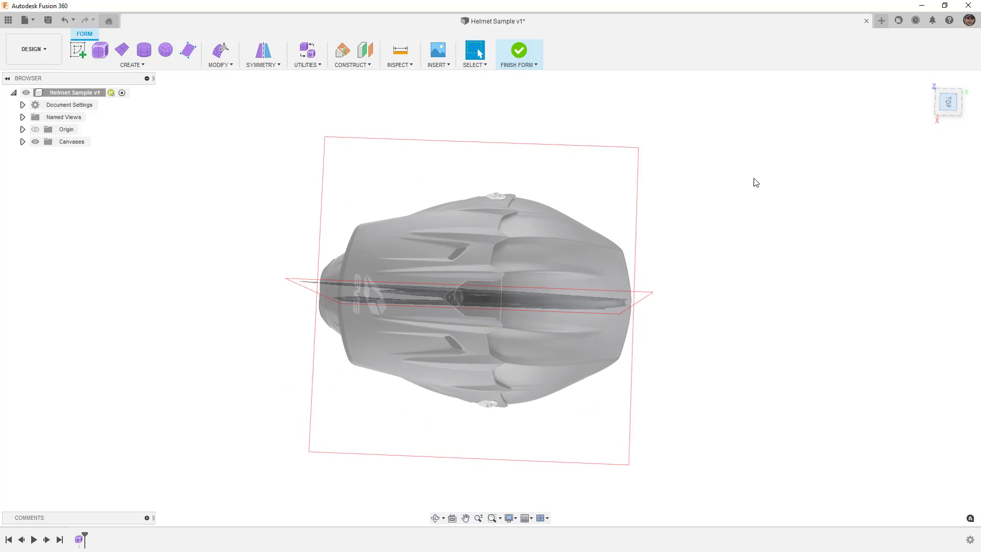
pyautogui.keyDown('shift'); pyautogui.moveTo(498, 332); pyautogui.dragTo(468, 252, button='middle'); pyautogui.keyUp('shift')
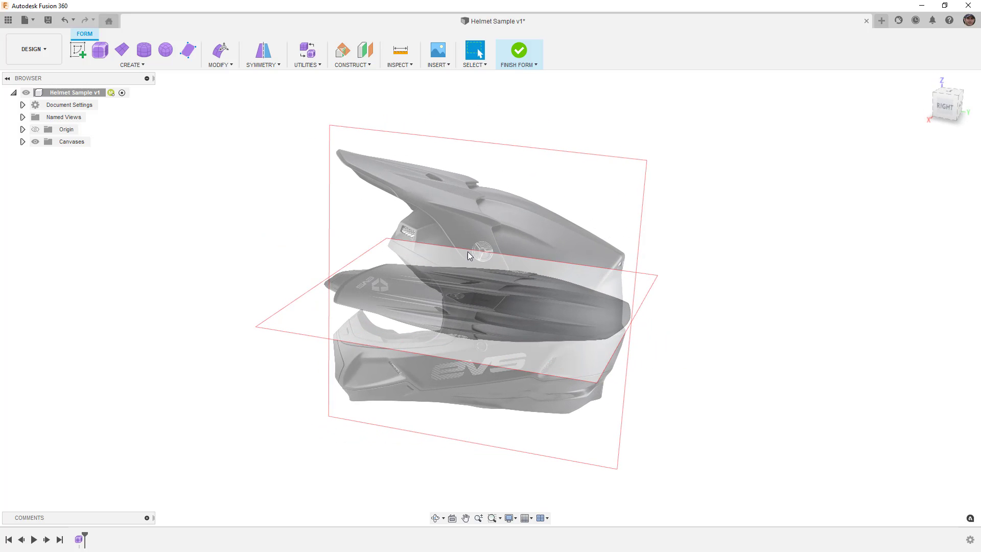
pyautogui.click(945, 108)
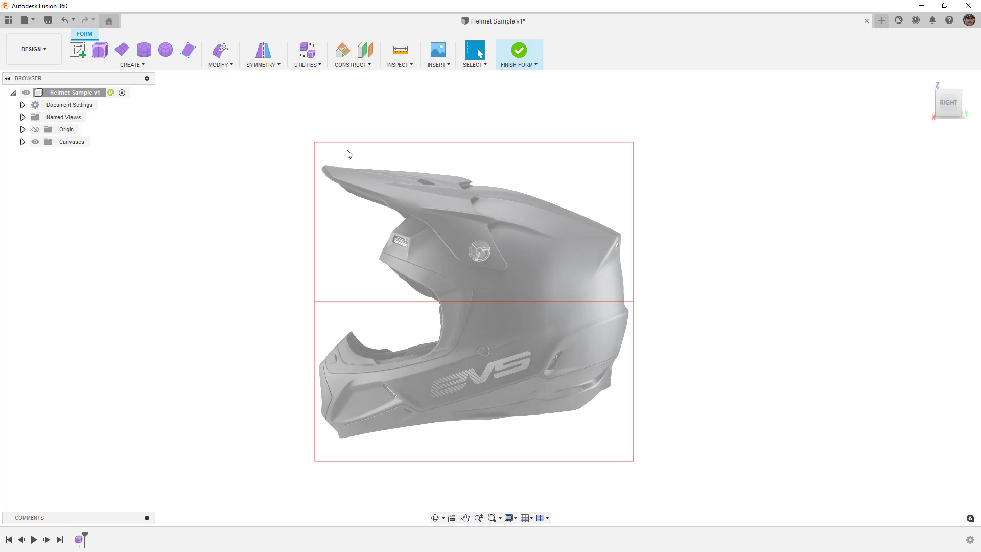
# Create a centre-type T-spline plane at the origin on the horizontal plane, about 12.6 mm long and 26.7 mm wide.
pyautogui.click(123, 52)
pyautogui.keyDown('shift'); pyautogui.moveTo(512, 166); pyautogui.dragTo(527, 219, button='middle'); pyautogui.keyUp('shift')
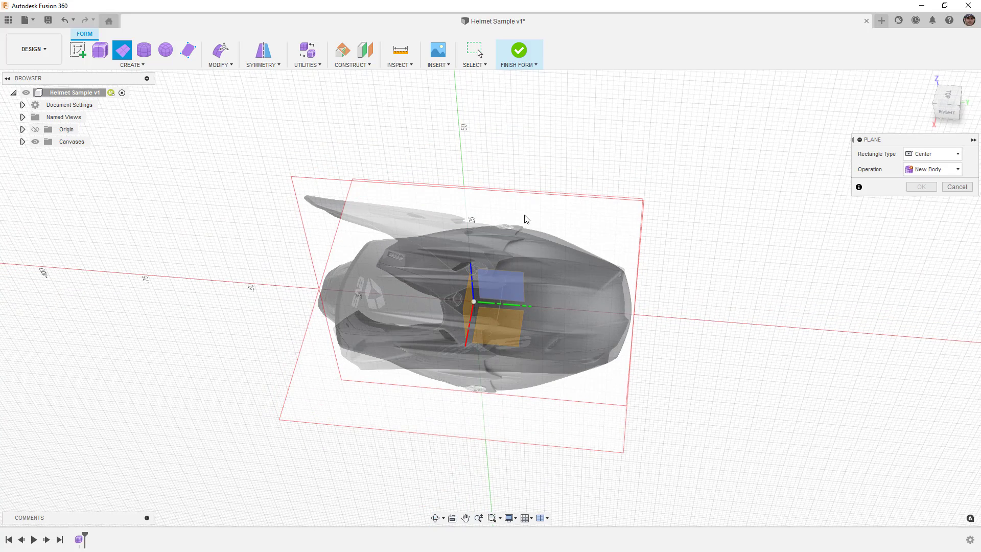
pyautogui.click(511, 321)
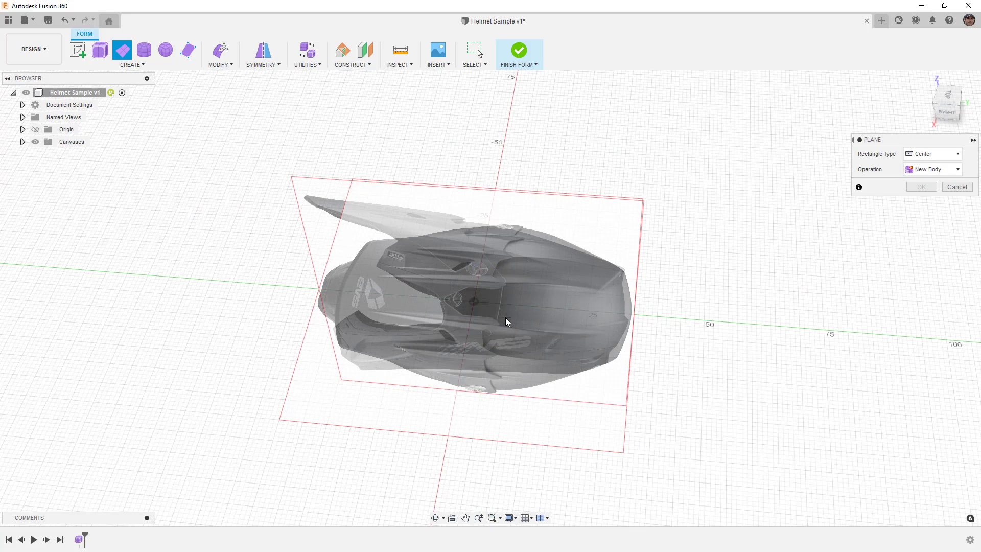
pyautogui.click(474, 301)
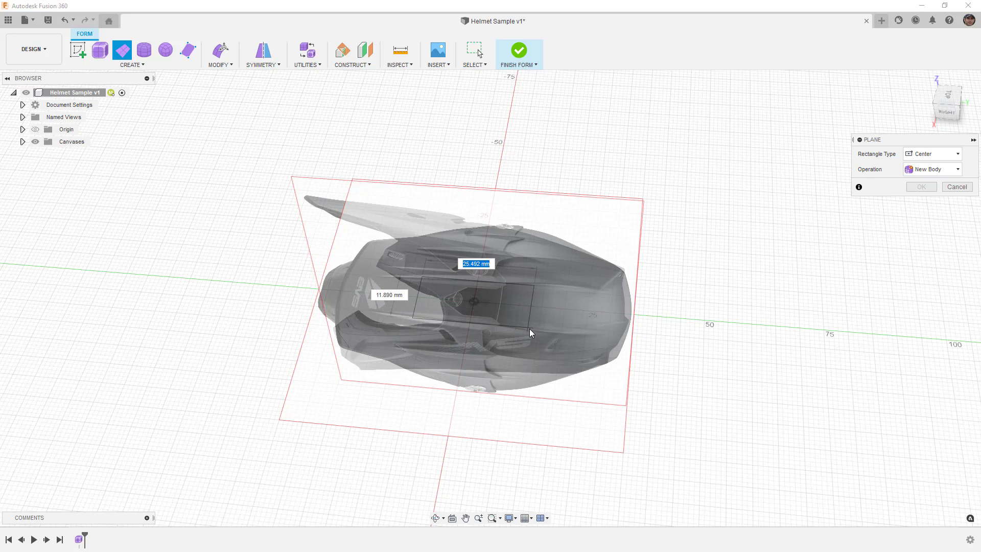
pyautogui.click(531, 330)
pyautogui.keyDown('shift'); pyautogui.moveTo(517, 272); pyautogui.dragTo(619, 259, button='middle'); pyautogui.keyUp('shift')
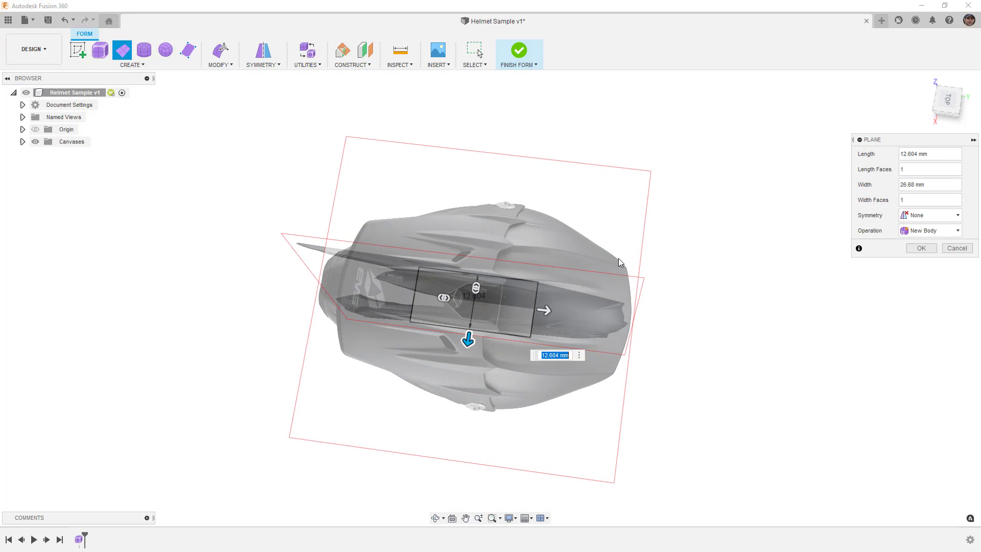
pyautogui.click(937, 112)
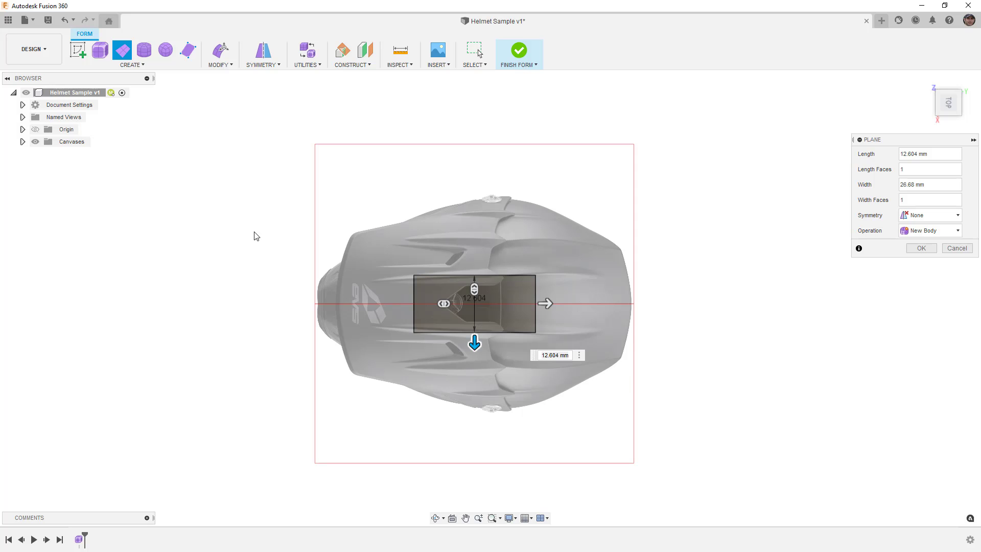
# Hide the canvases and complete the plane with 2 length faces and mirror symmetry across the centreline between them.
pyautogui.click(35, 141)
pyautogui.scroll(2, 470, 312)
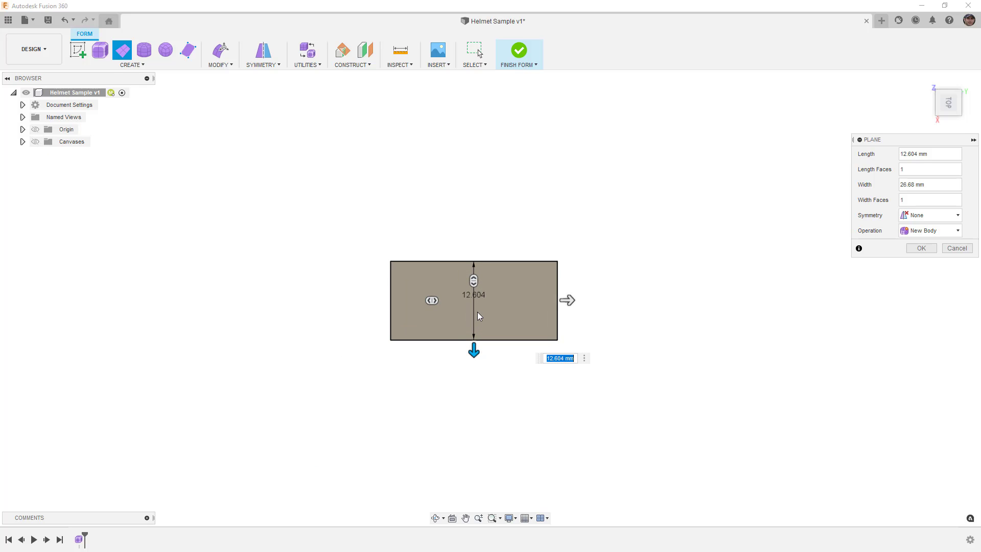
pyautogui.click(902, 169)
pyautogui.write('2')
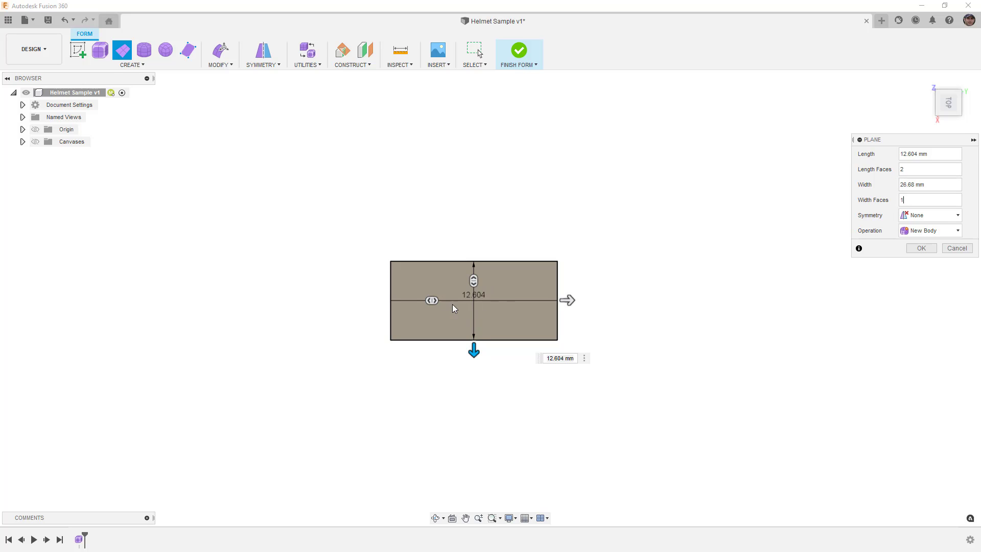
pyautogui.click(942, 215)
pyautogui.click(928, 226)
pyautogui.click(914, 217)
pyautogui.click(915, 234)
pyautogui.click(913, 230)
pyautogui.click(921, 279)
# Show the canvases and use Edit Form to place the plane at the helmet's brow, raising its rear edges to the visor's underside.
pyautogui.click(35, 166)
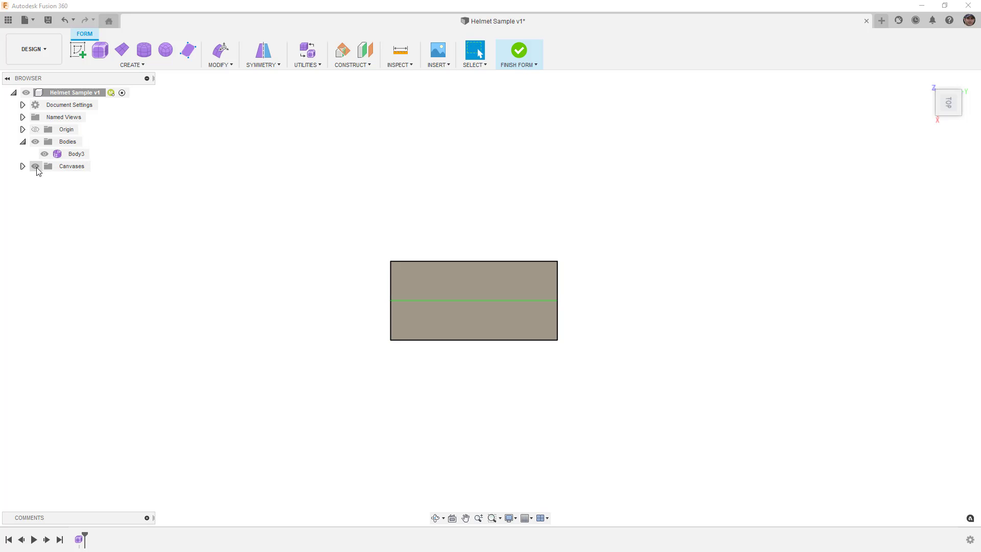
pyautogui.click(221, 49)
pyautogui.click(485, 313)
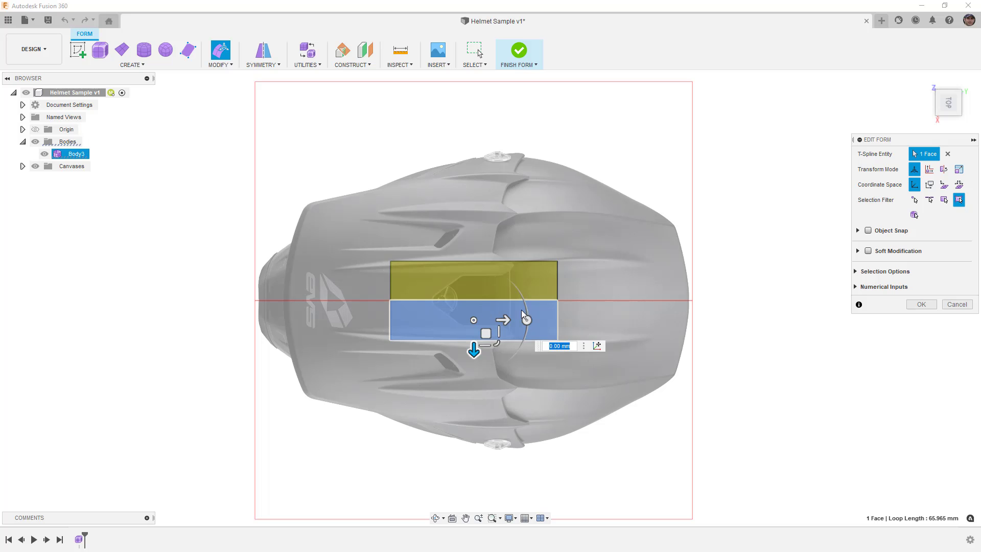
pyautogui.click(950, 122)
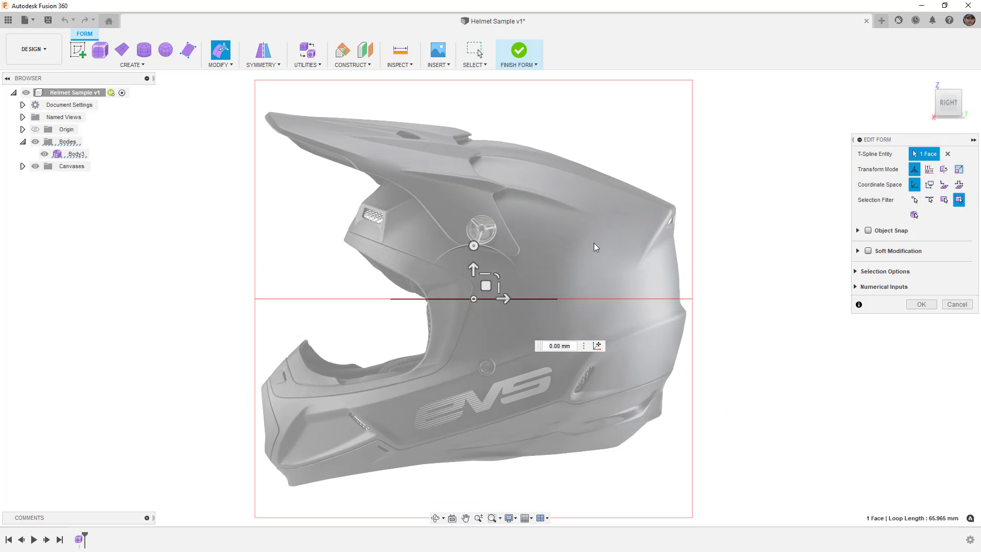
pyautogui.moveTo(480, 289); pyautogui.dragTo(442, 217)
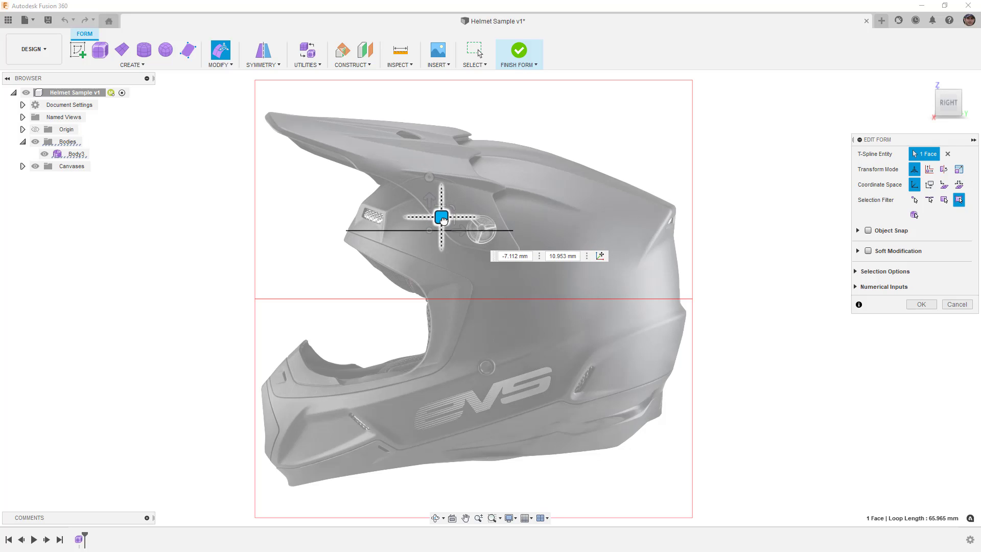
pyautogui.moveTo(484, 190); pyautogui.dragTo(560, 259)
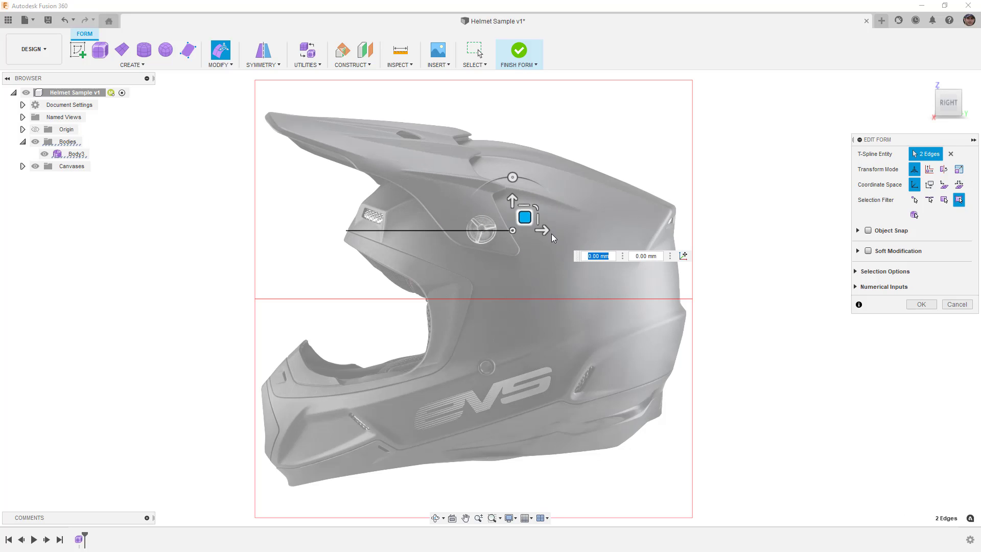
pyautogui.moveTo(525, 218); pyautogui.dragTo(388, 175)
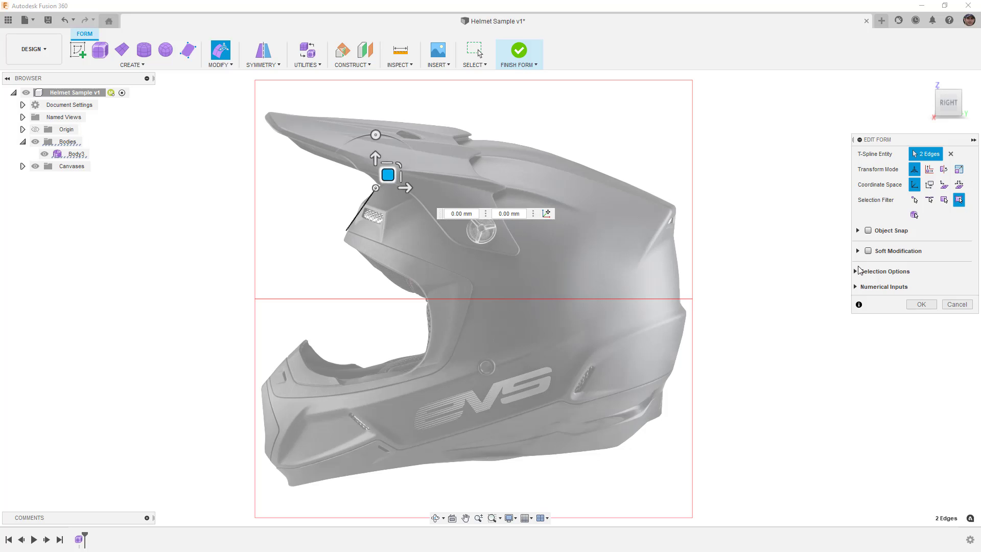
# Switch to Box display and extrude the two rear edges segment by segment along the helmet's top and back profile to the lower rear.
pyautogui.click(857, 272)
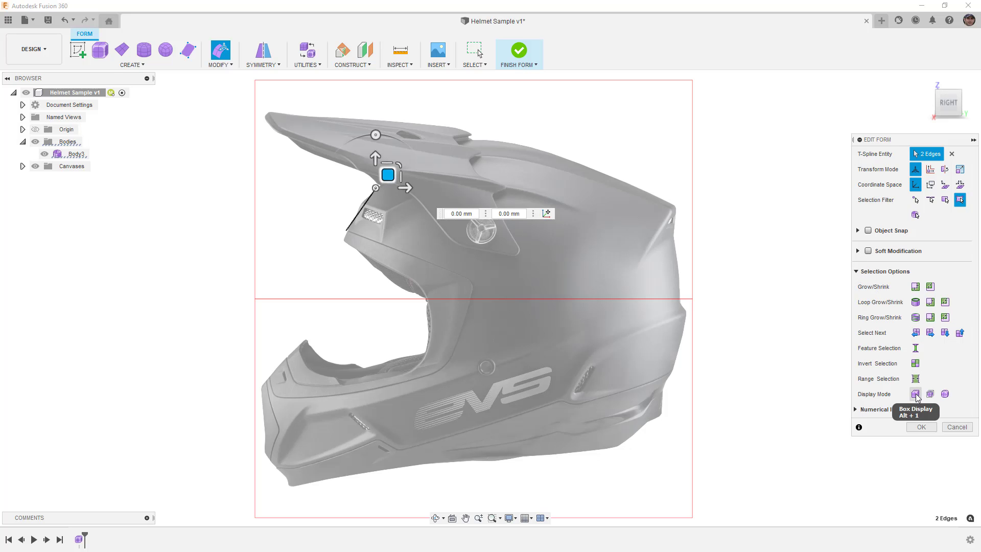
pyautogui.click(858, 274)
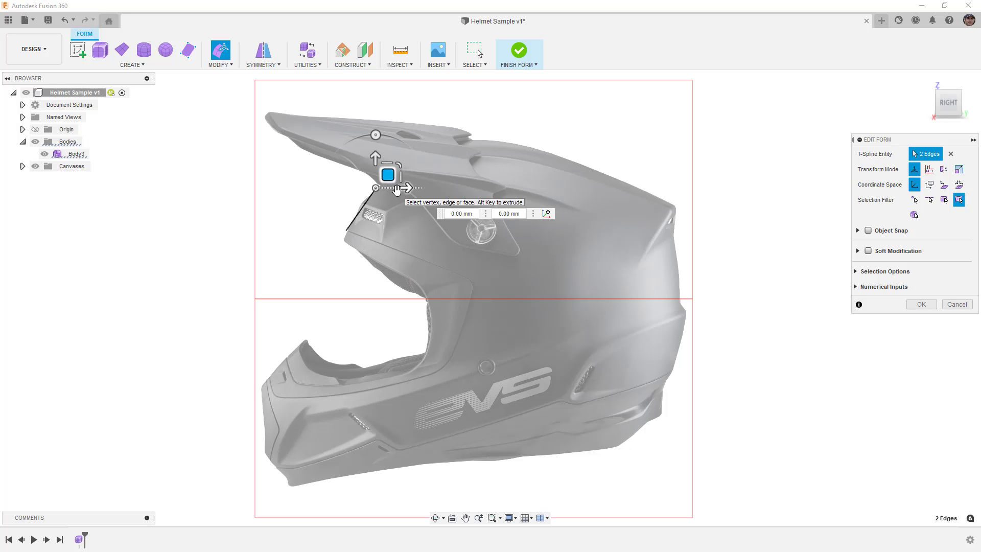
pyautogui.moveTo(388, 176); pyautogui.dragTo(649, 174)
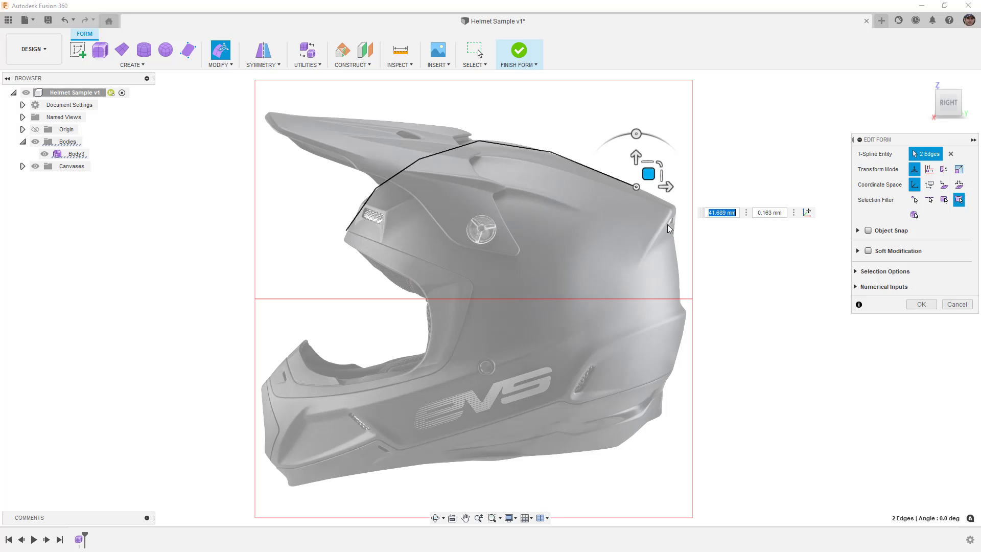
pyautogui.moveTo(649, 174); pyautogui.dragTo(693, 294)
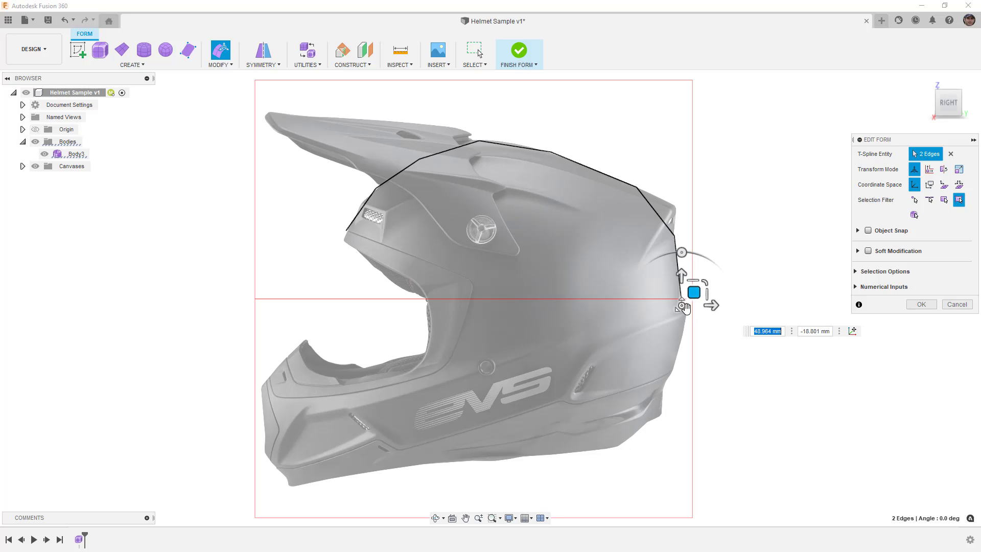
pyautogui.moveTo(694, 293); pyautogui.dragTo(667, 406)
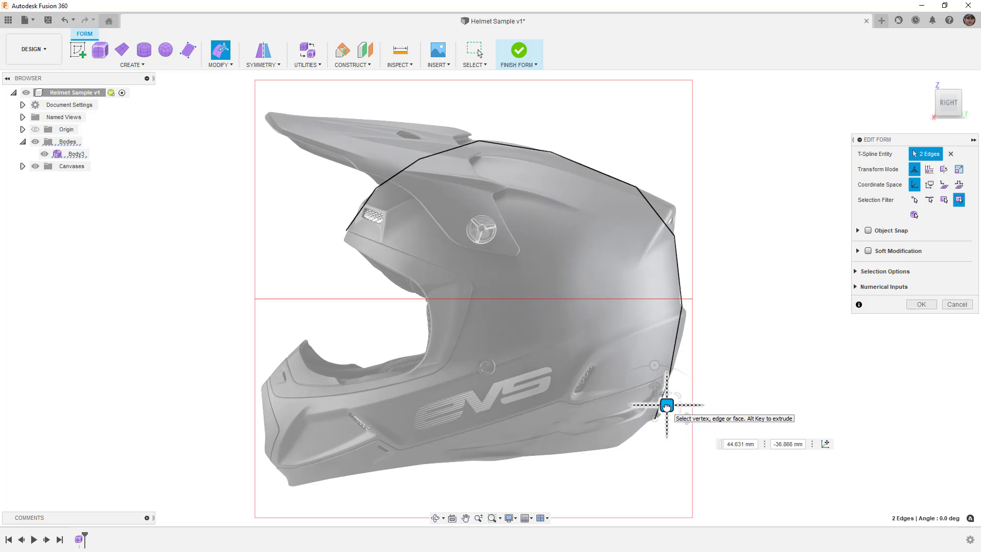
# Check the extruded strip in Smooth display and return it to Box display.
pyautogui.keyDown('shift'); pyautogui.moveTo(650, 300); pyautogui.dragTo(617, 262, button='middle'); pyautogui.keyUp('shift')
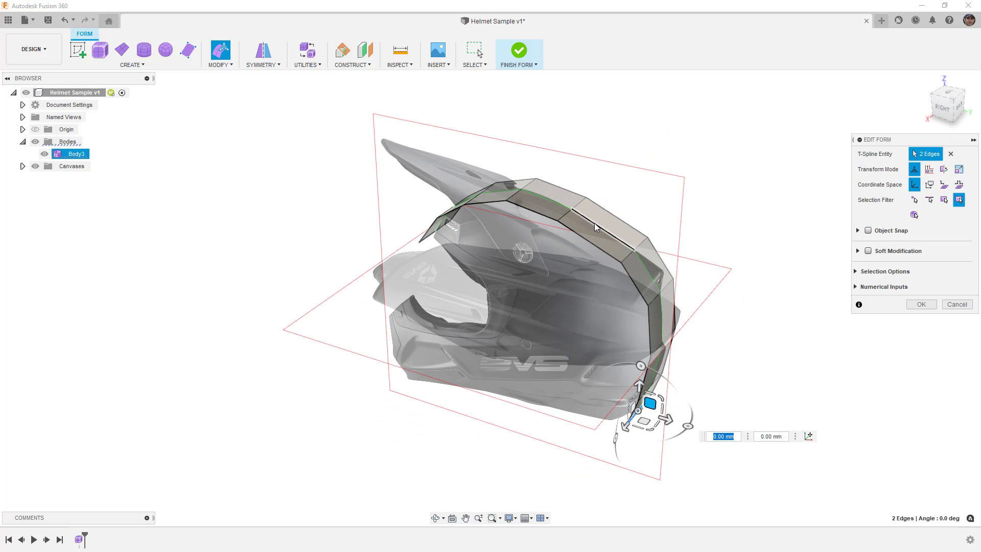
pyautogui.hotkey('alt', '3')
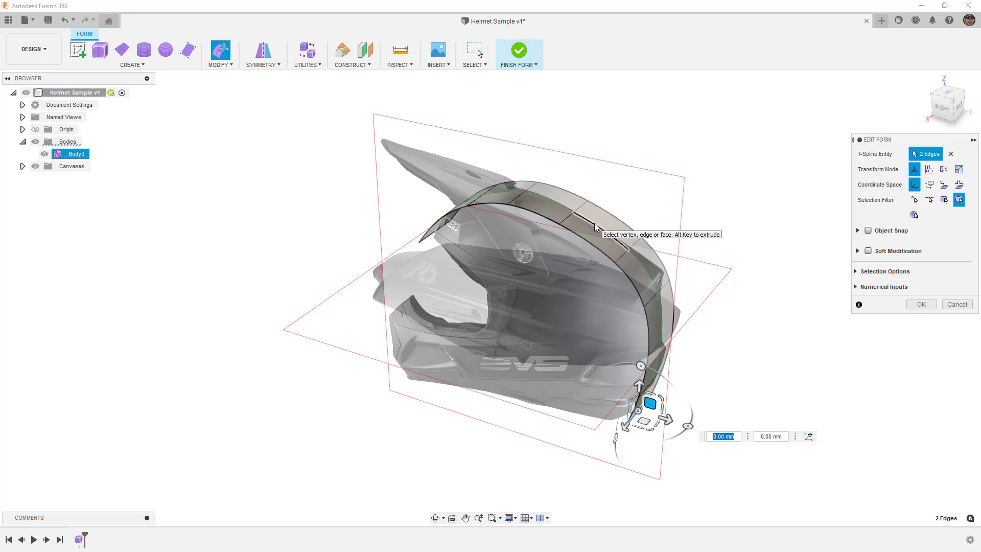
pyautogui.hotkey('alt', '1')
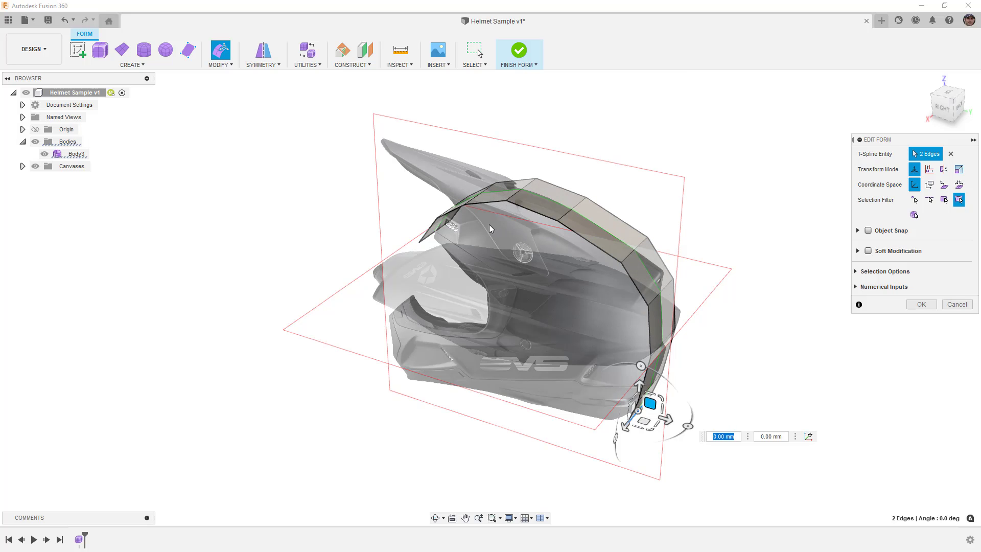
# Scale the strip's outer edge chain from a pivot on the helmet's top profile, about 0.956 overall and about 1.118 in height.
pyautogui.doubleClick(431, 222)
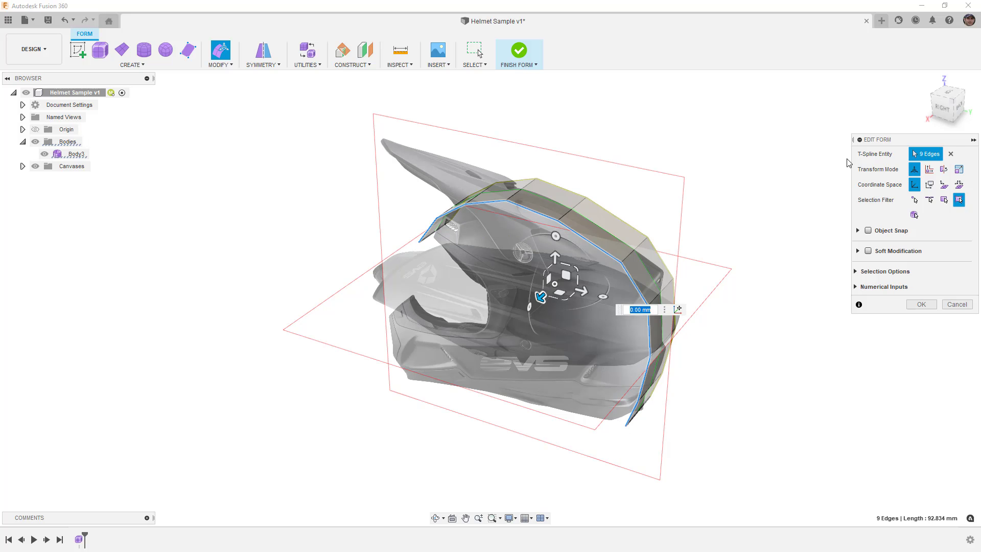
pyautogui.click(945, 106)
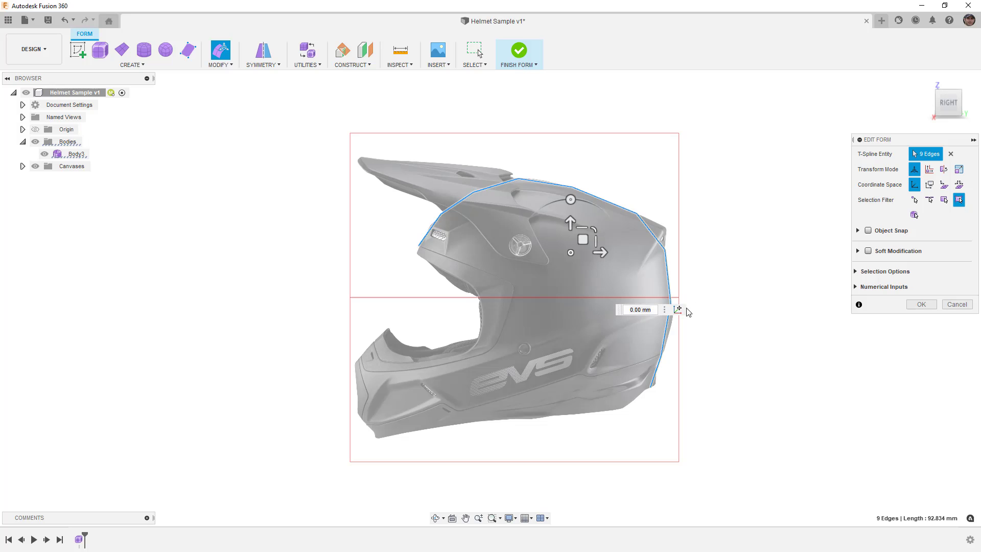
pyautogui.click(678, 309)
pyautogui.moveTo(643, 229); pyautogui.dragTo(577, 190)
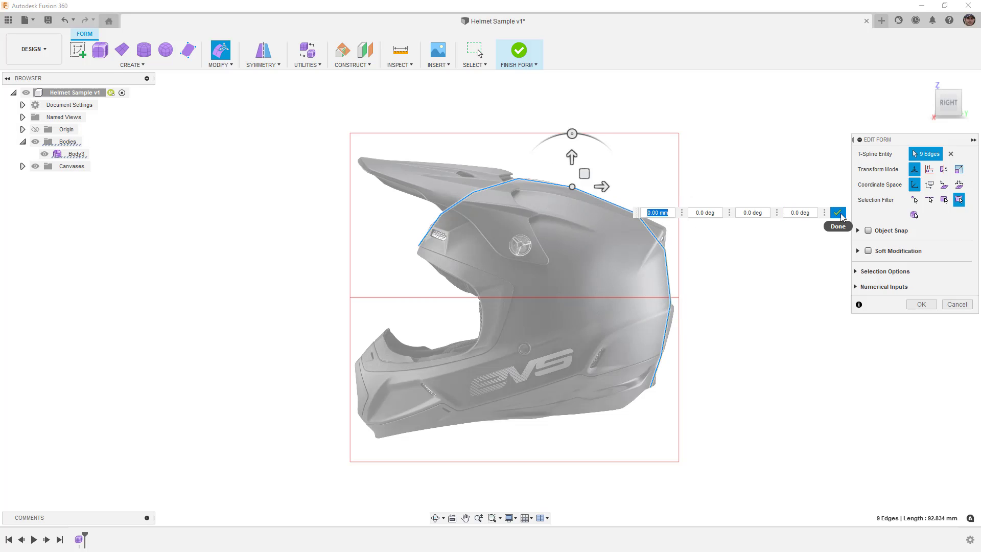
pyautogui.click(790, 212)
pyautogui.moveTo(595, 162); pyautogui.dragTo(594, 164)
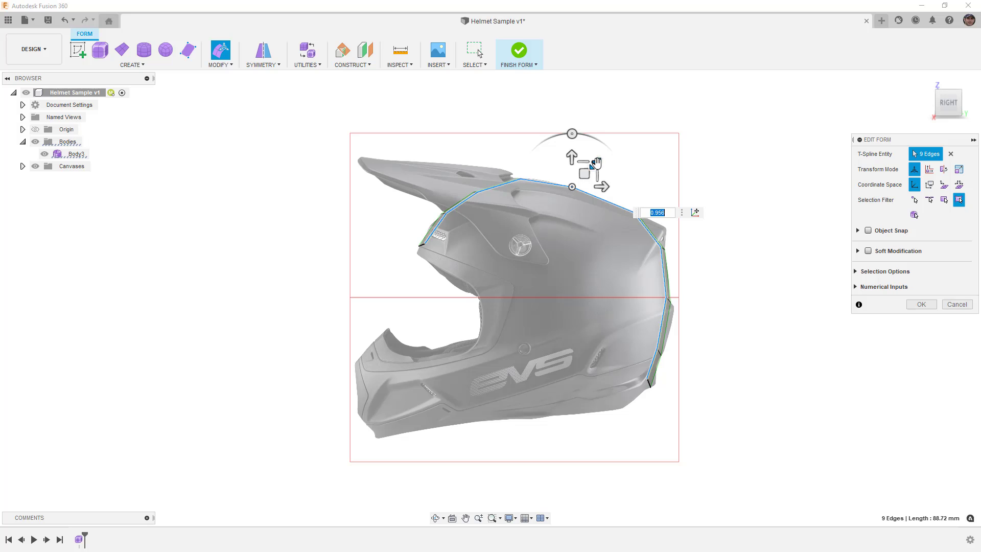
pyautogui.moveTo(585, 160); pyautogui.dragTo(584, 159)
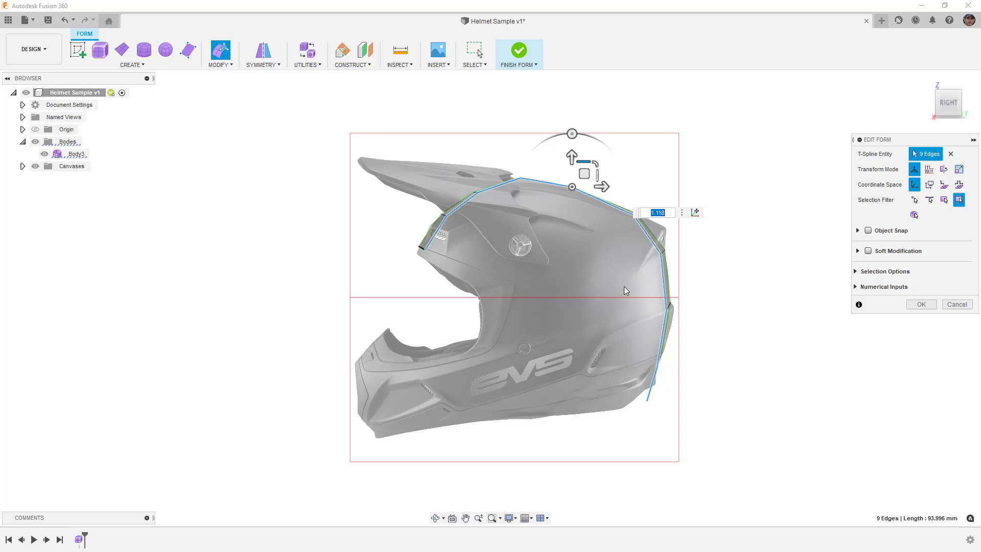
# Scale the outer edge chain to 0.98 front to back from a pivot at its front end and shift it about 1.1 mm down.
pyautogui.click(446, 244)
pyautogui.click(691, 276)
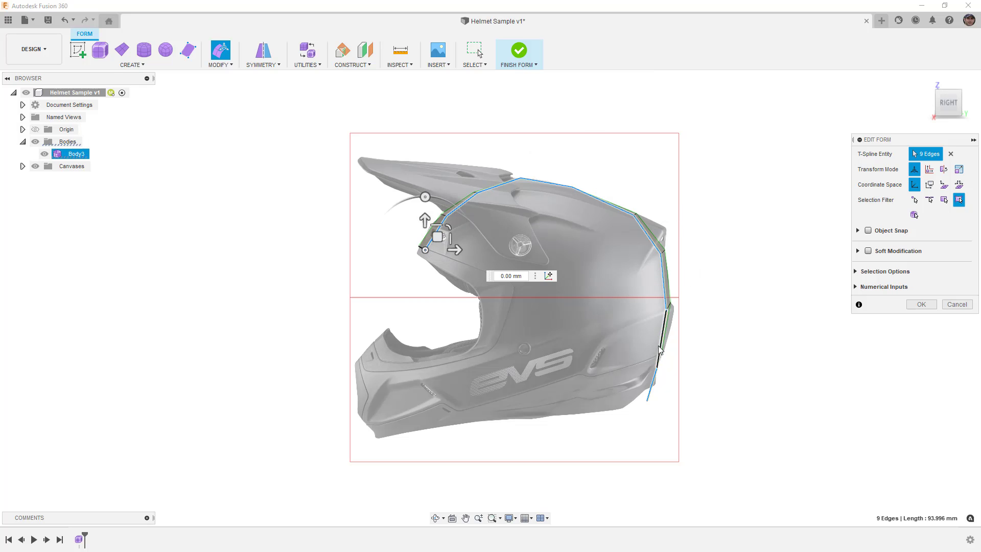
pyautogui.write('0.96')
pyautogui.press('BackSpace')
pyautogui.write('8')
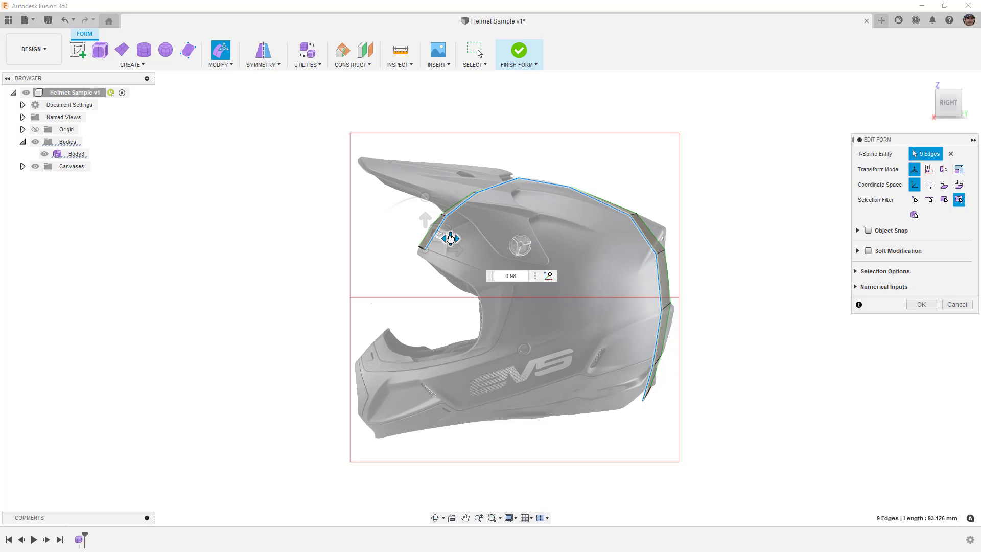
pyautogui.moveTo(438, 239); pyautogui.dragTo(437, 242)
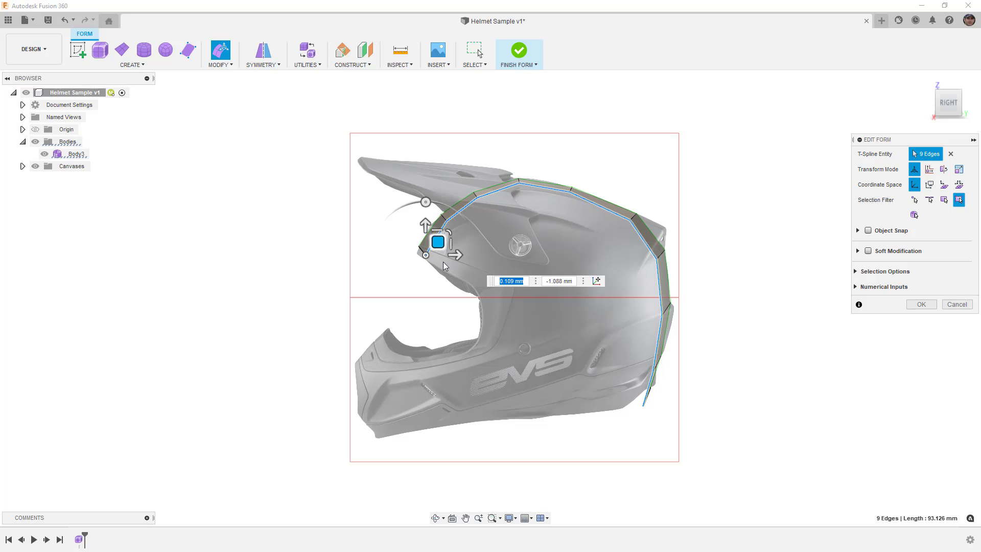
# Move the strip's front centre vertex about 0.4 mm forward and 0.9 mm down to match the brow edge.
pyautogui.click(401, 243)
pyautogui.click(418, 249)
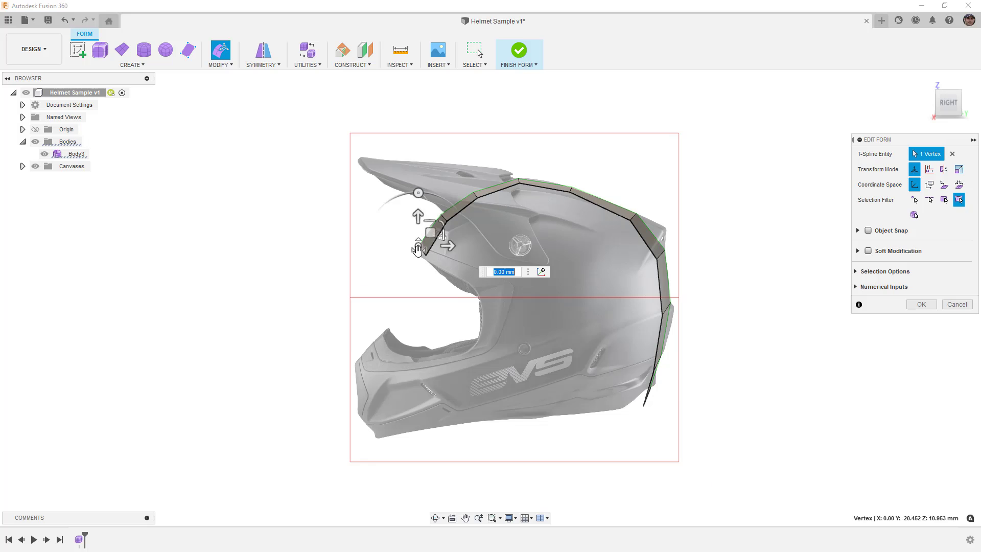
pyautogui.scroll(3, 418, 249)
pyautogui.moveTo(435, 224); pyautogui.dragTo(425, 238)
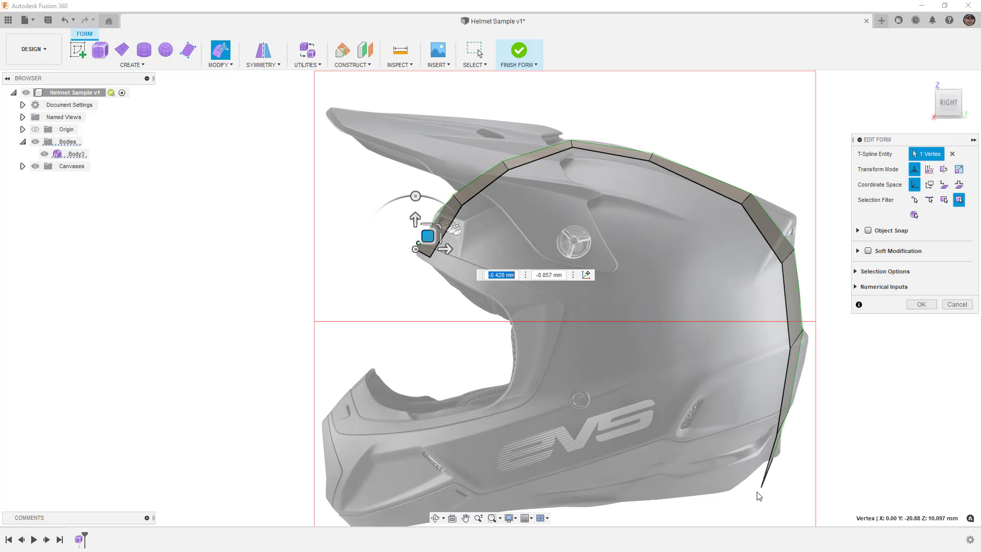
# Raise two vertices on the strip's outer edge along the helmet's lower back, moving the upper one about 1.07 mm up.
pyautogui.click(774, 442)
pyautogui.moveTo(781, 442); pyautogui.dragTo(778, 436)
pyautogui.moveTo(791, 349); pyautogui.dragTo(798, 334)
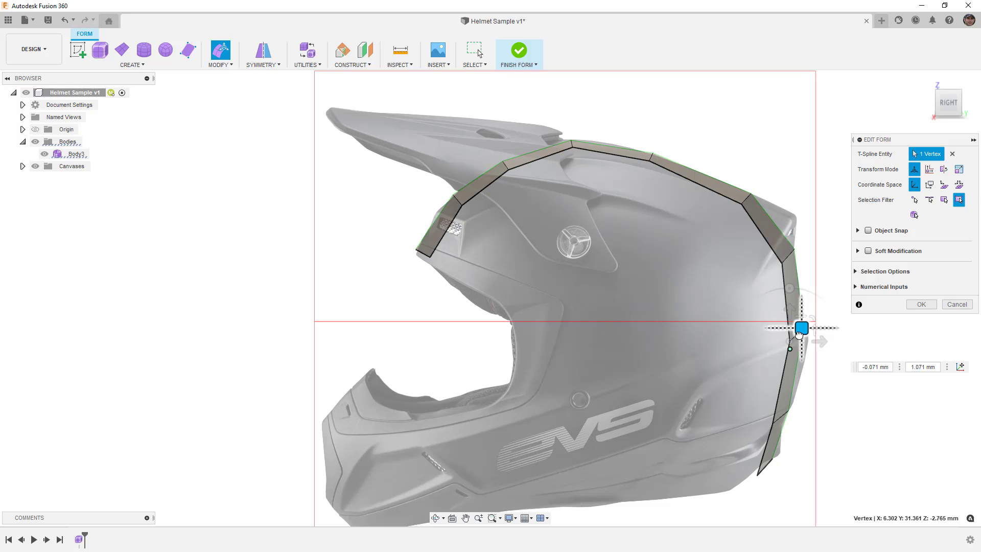
pyautogui.moveTo(799, 334); pyautogui.dragTo(799, 334)
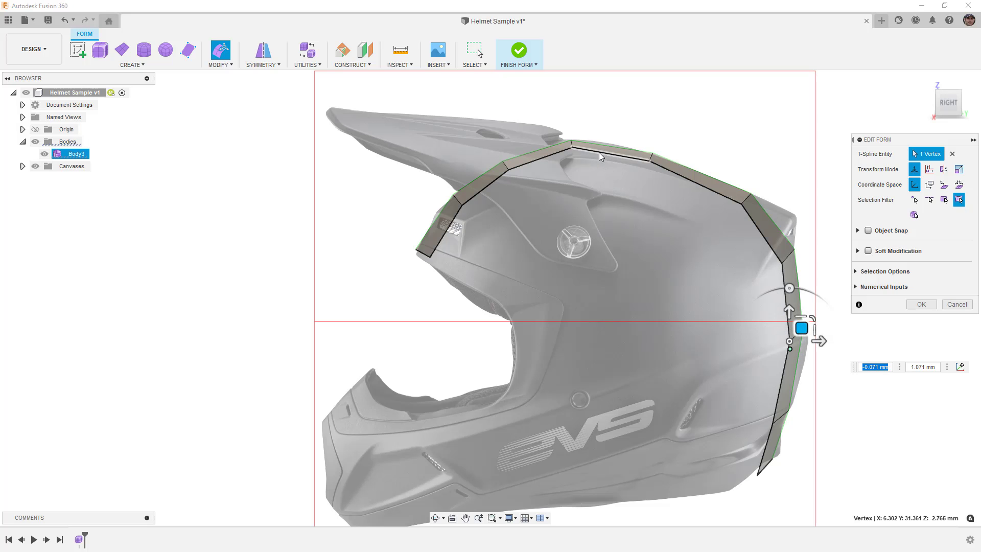
# Shift the outer edge at the upper rear slightly backward and move the vertex below it about 0.79 mm back and 0.14 mm up.
pyautogui.click(745, 211)
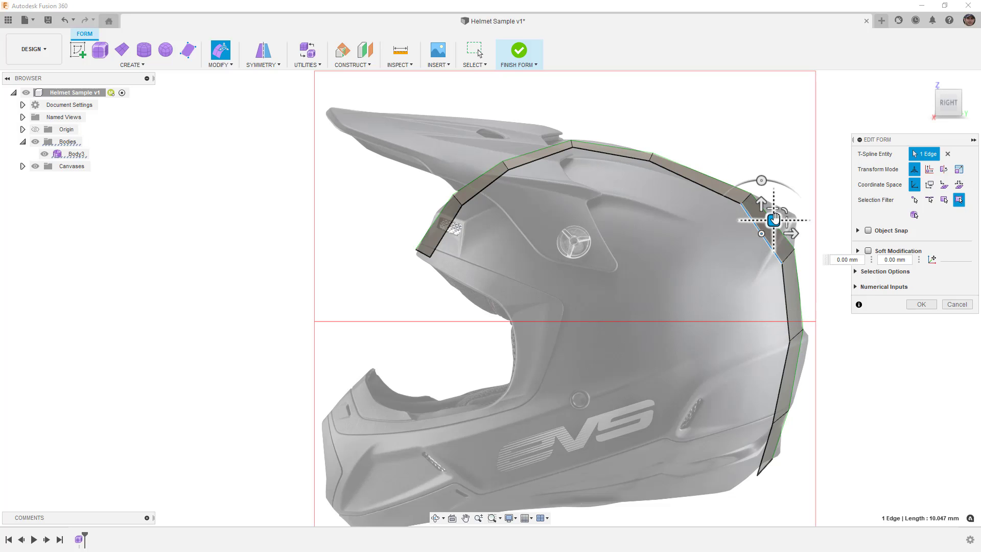
pyautogui.click(789, 338)
pyautogui.moveTo(804, 330); pyautogui.dragTo(808, 326)
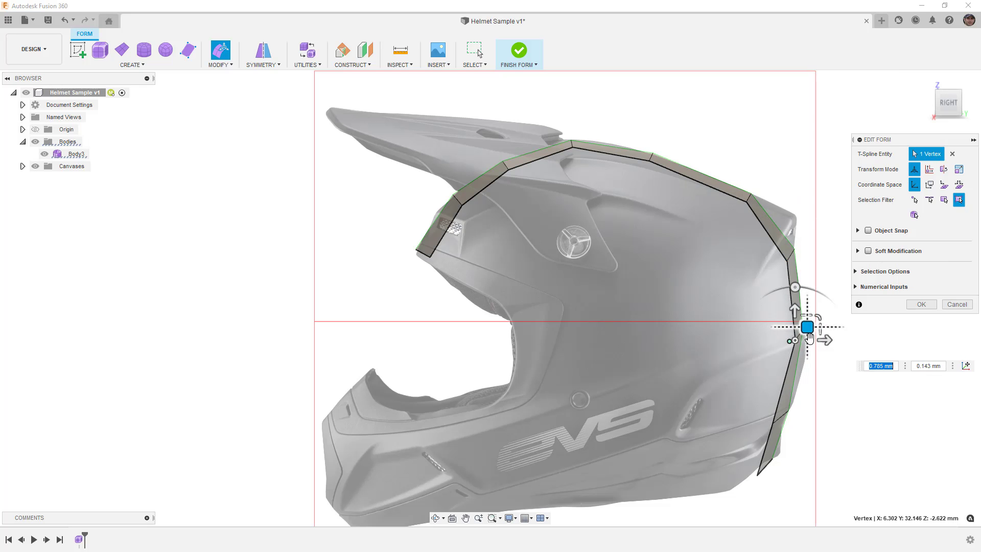
# Move the two lowest outer rear vertices about 0.64 mm back and 0.36 mm up, and about 0.29 mm back and 0.64 mm up.
pyautogui.click(776, 419)
pyautogui.moveTo(775, 419); pyautogui.dragTo(780, 416)
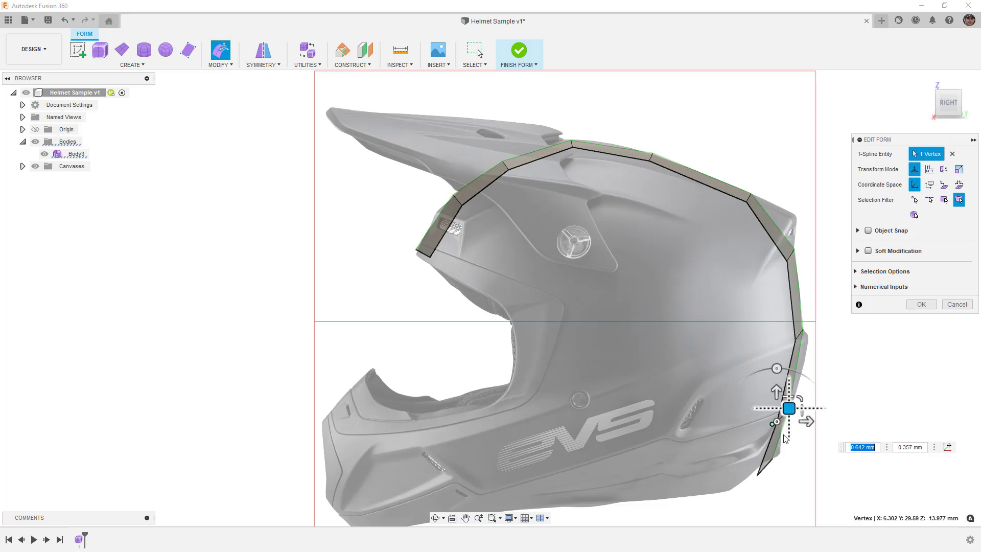
pyautogui.click(757, 475)
pyautogui.moveTo(770, 461); pyautogui.dragTo(771, 457)
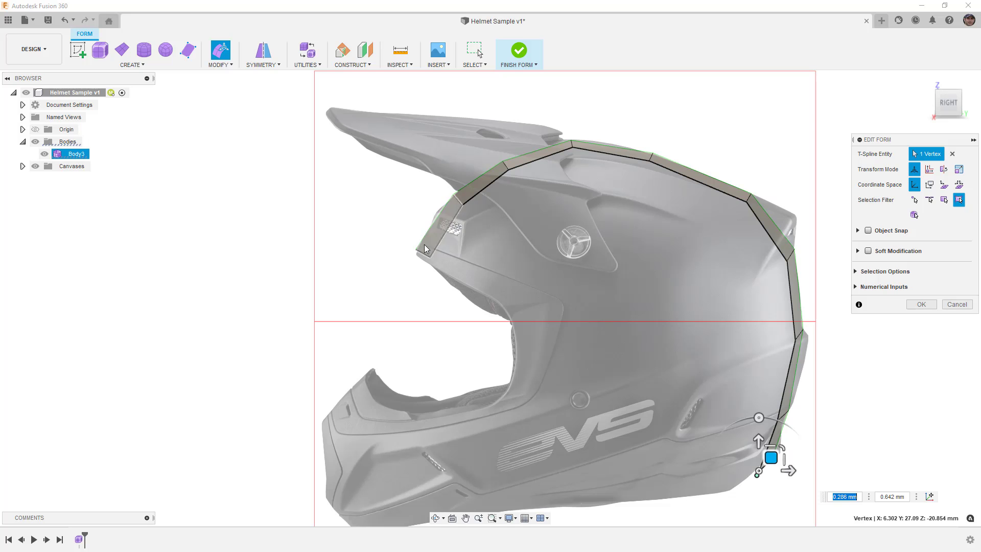
# Extrude the brow panel's side edge about 8.1 mm back and 4.9 mm down, and extend it to the shell's side as two panels.
pyautogui.click(446, 232)
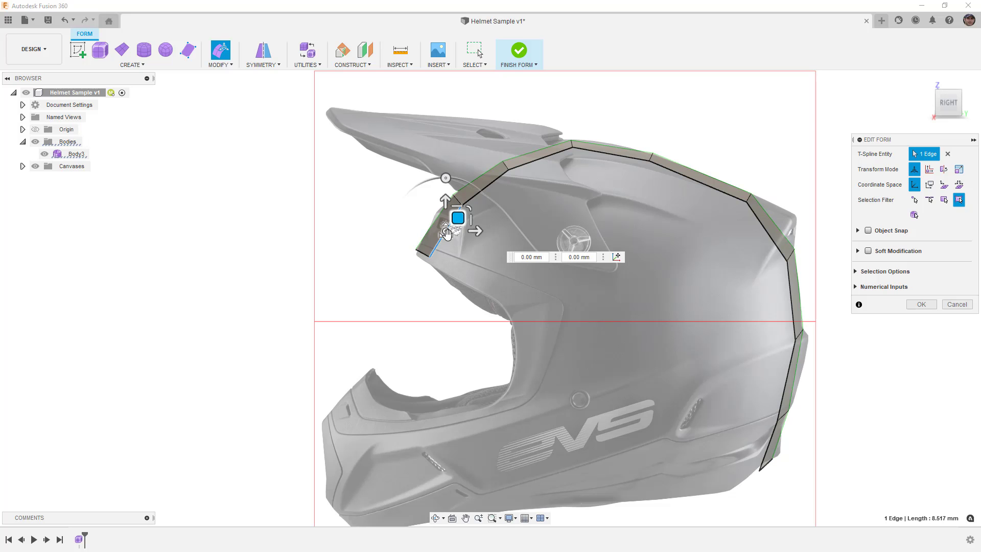
pyautogui.moveTo(458, 218); pyautogui.dragTo(516, 252)
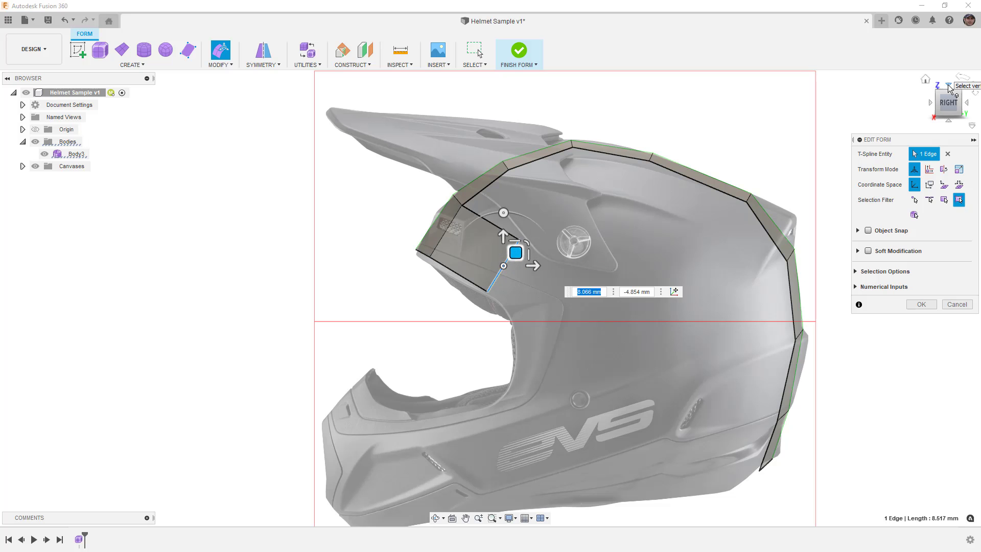
pyautogui.click(949, 86)
pyautogui.moveTo(518, 363); pyautogui.dragTo(539, 443)
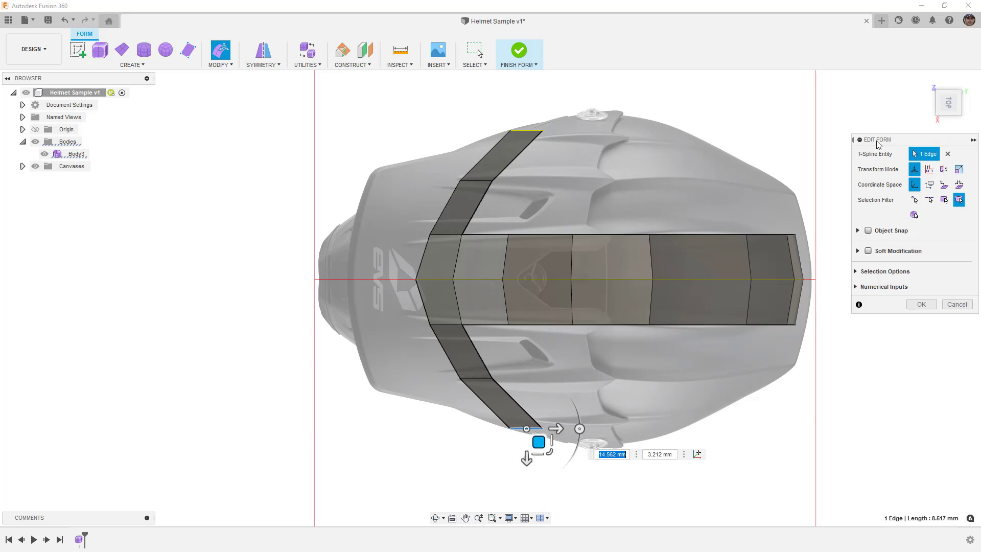
# Align both side panels' edges with the eye opening in side view, nudging the end edge about 0.43 mm back and 0.14 mm up.
pyautogui.click(950, 125)
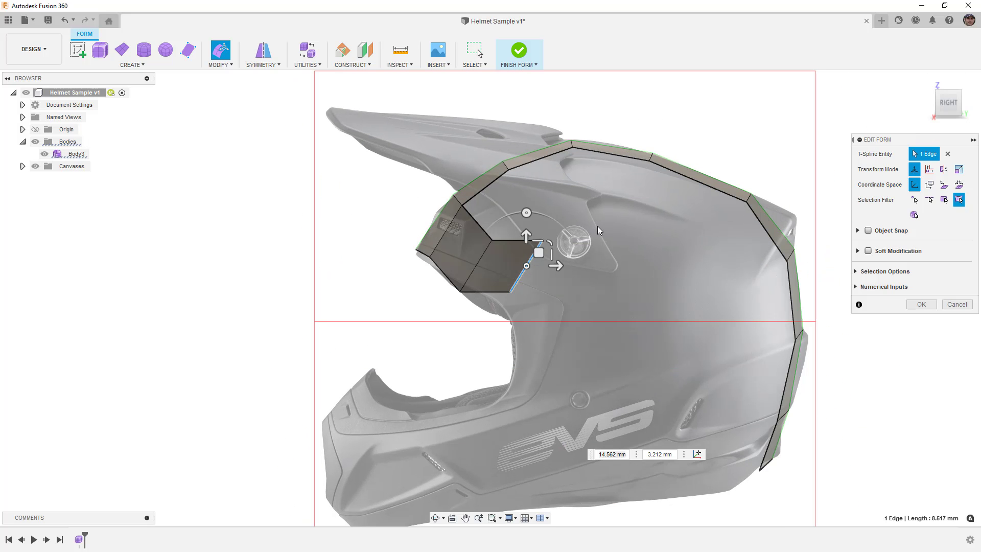
pyautogui.moveTo(539, 252); pyautogui.dragTo(495, 246)
pyautogui.click(531, 291)
pyautogui.moveTo(543, 284); pyautogui.dragTo(543, 282)
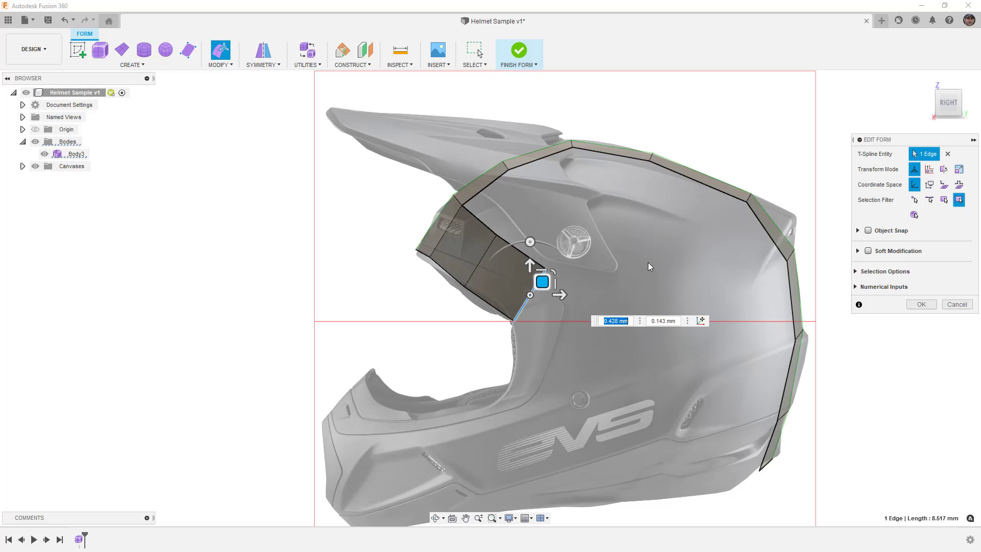
# Place the end edge's pivot on its lower vertex at the eye opening and rotate the edge backward about it.
pyautogui.click(930, 105)
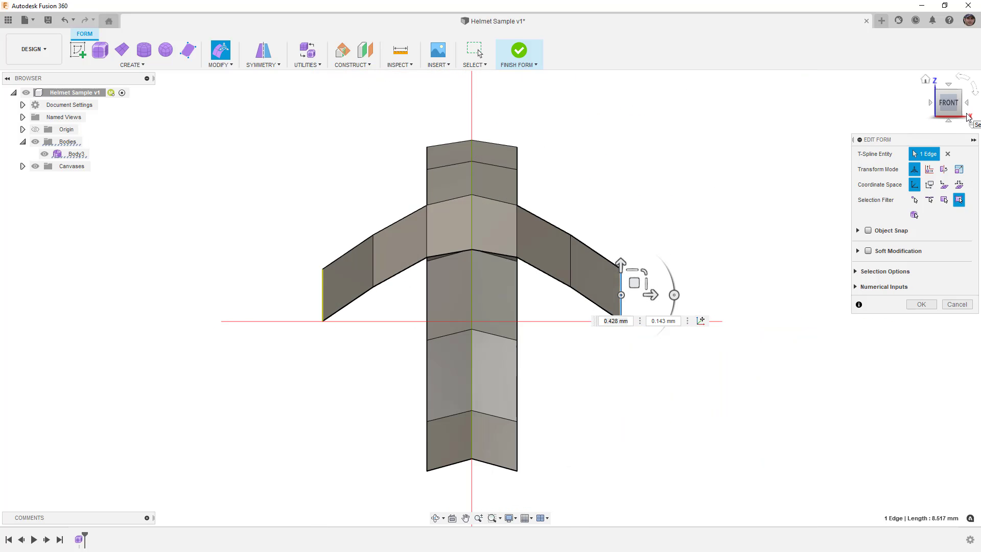
pyautogui.hotkey('alt', '3')
pyautogui.hotkey('alt', '1')
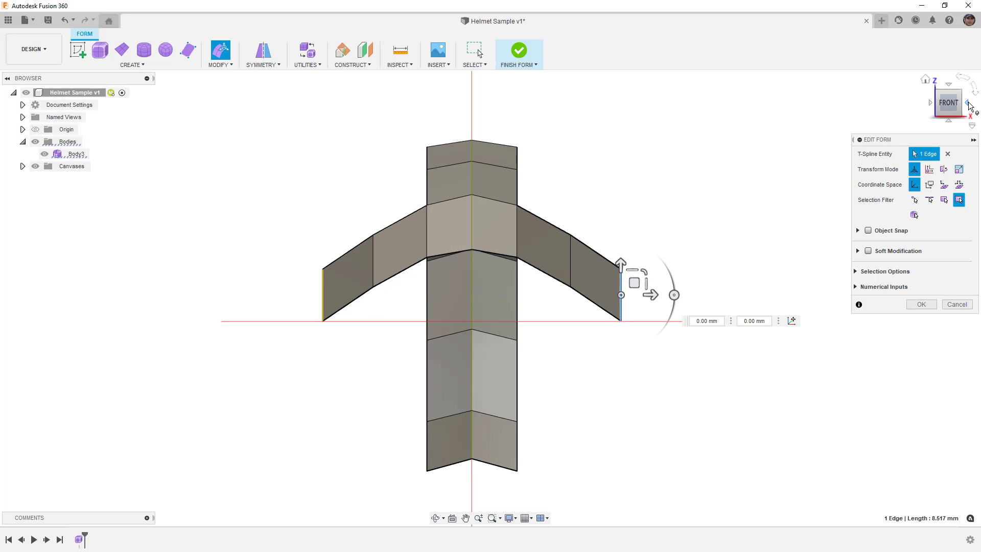
pyautogui.click(969, 104)
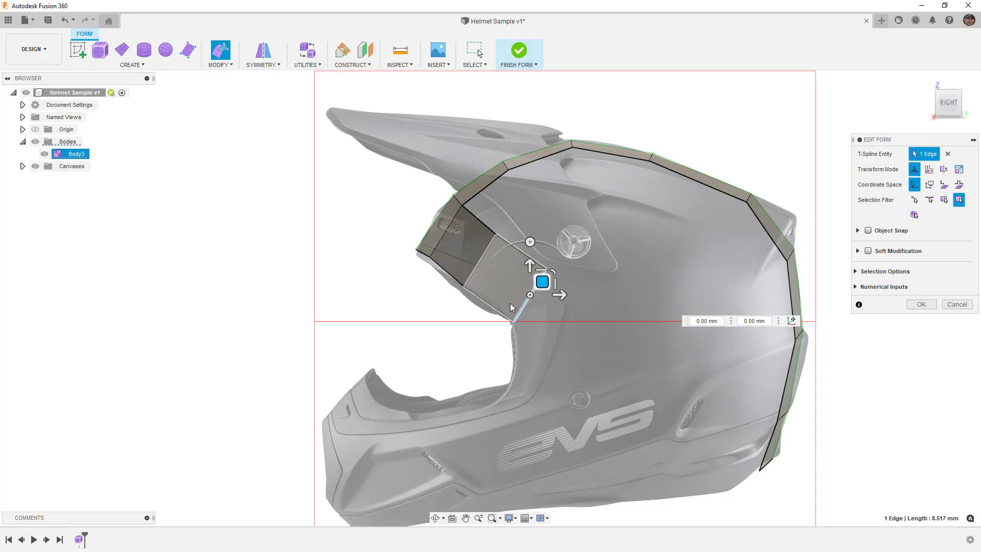
pyautogui.scroll(1, 527, 283)
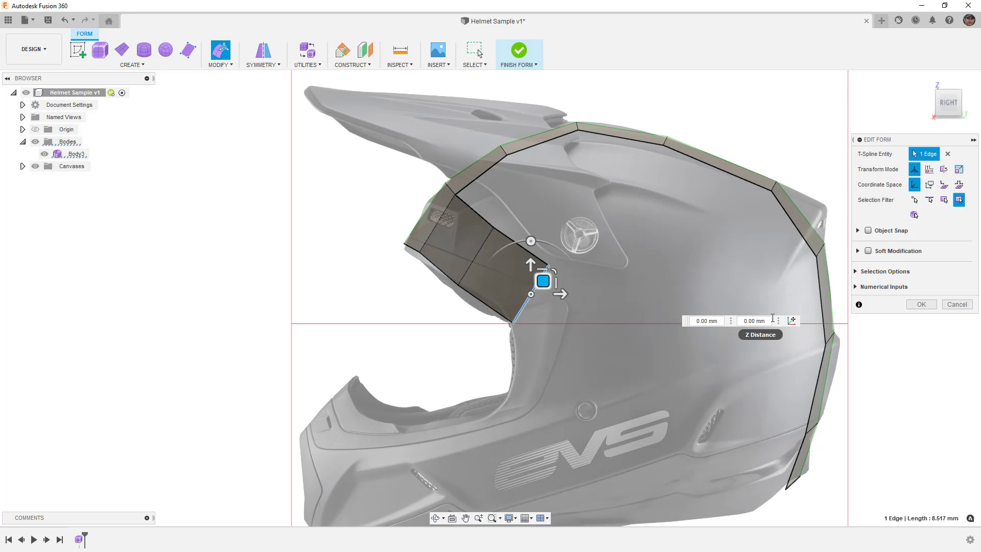
pyautogui.click(792, 321)
pyautogui.click(514, 324)
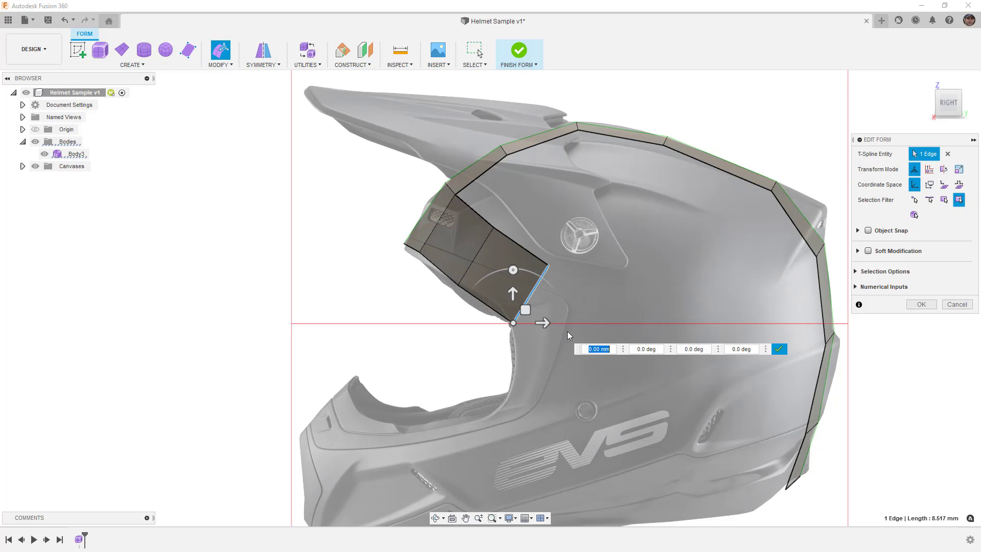
pyautogui.click(777, 349)
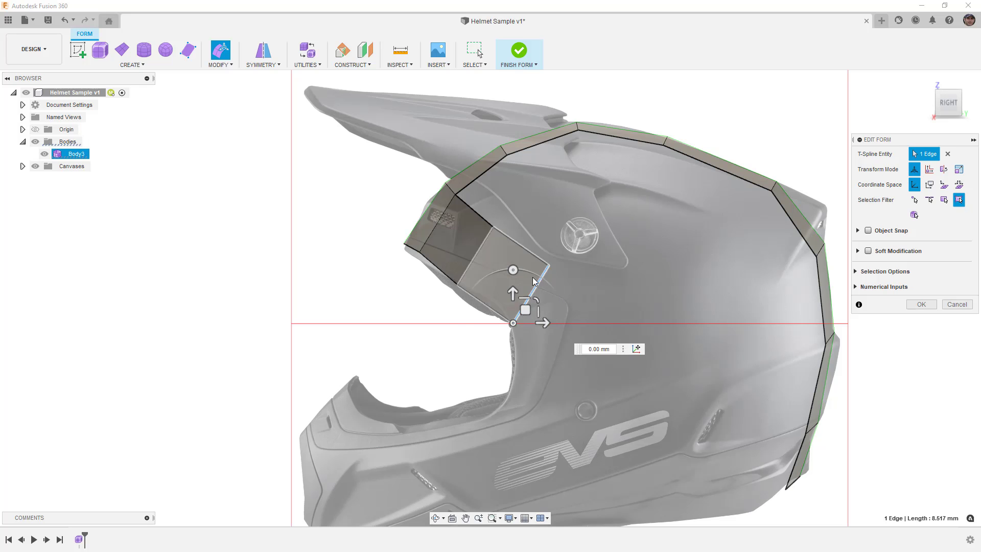
pyautogui.moveTo(514, 269); pyautogui.dragTo(532, 274)
# Set the pivot of the edge between the two side panels to its lower vertex and rotate the edge by -10 degrees.
pyautogui.click(485, 243)
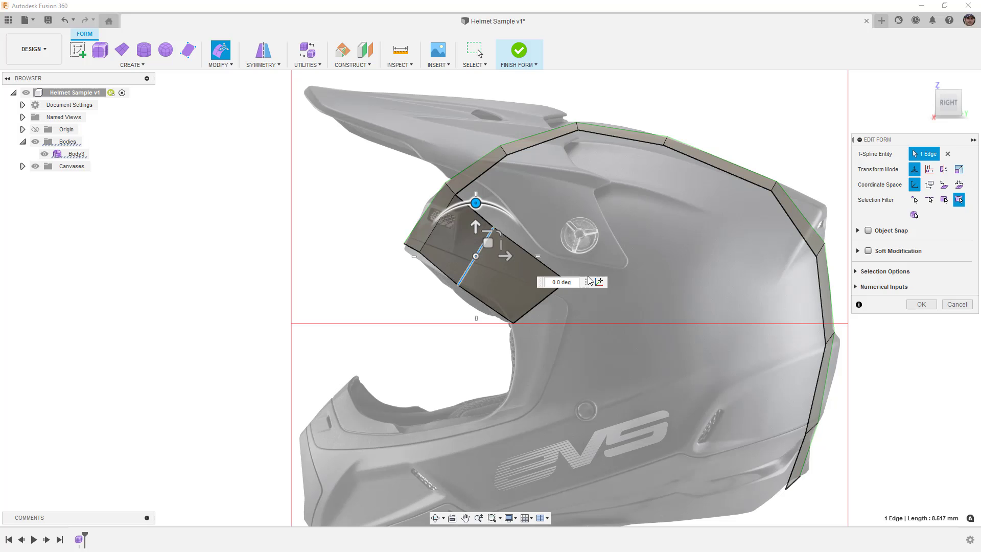
pyautogui.click(599, 282)
pyautogui.click(459, 284)
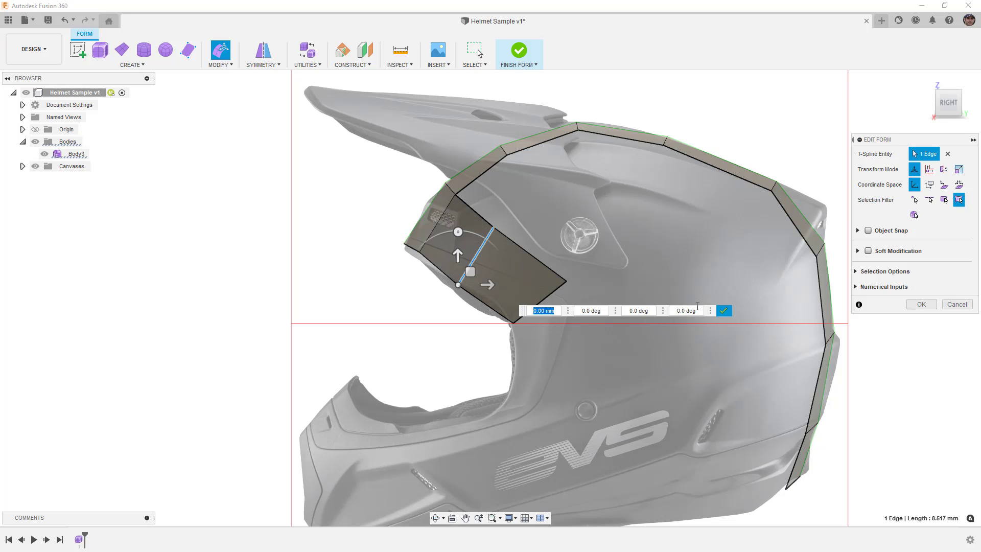
pyautogui.click(725, 311)
pyautogui.moveTo(458, 232); pyautogui.dragTo(467, 233)
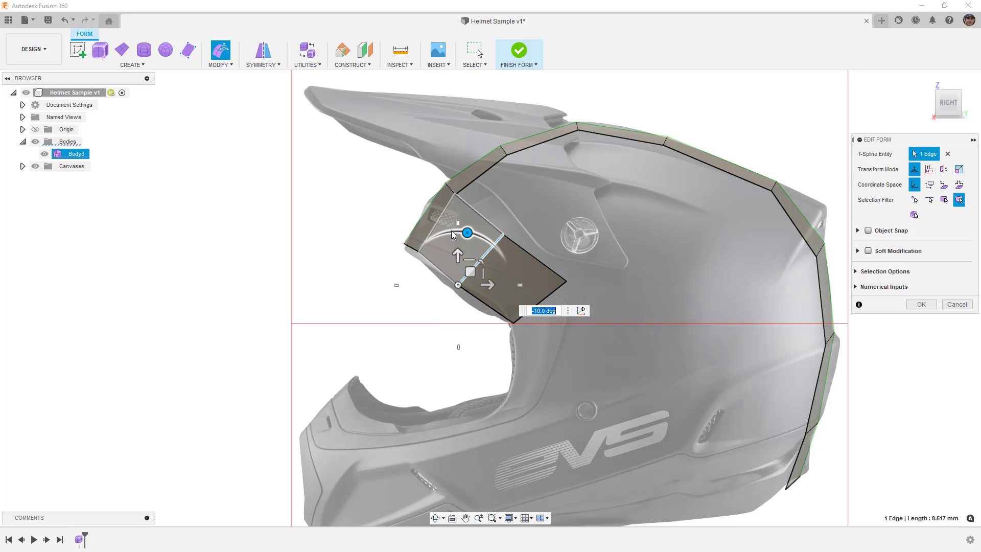
# Extrude the end edge about 9.5 mm down the back of the eye opening and rotate it from its front vertex toward the chin bar.
pyautogui.moveTo(470, 272); pyautogui.dragTo(553, 366)
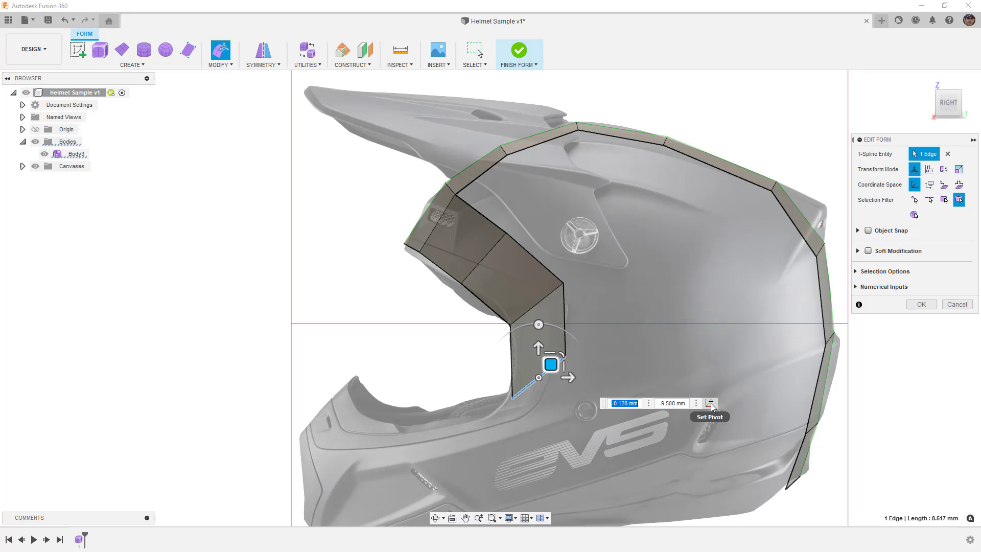
pyautogui.click(710, 404)
pyautogui.click(513, 398)
pyautogui.click(510, 401)
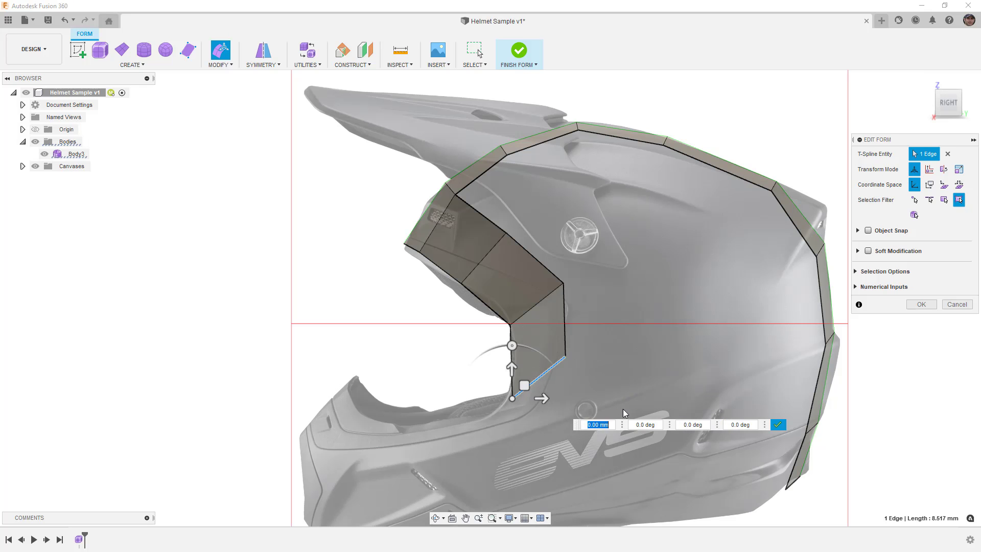
pyautogui.click(778, 425)
pyautogui.moveTo(512, 345); pyautogui.dragTo(486, 410)
# Re-angle the lower end edge from a pivot on its front vertex and extrude it about 10.1 mm forward and 1.7 mm down along the chin bar.
pyautogui.click(646, 451)
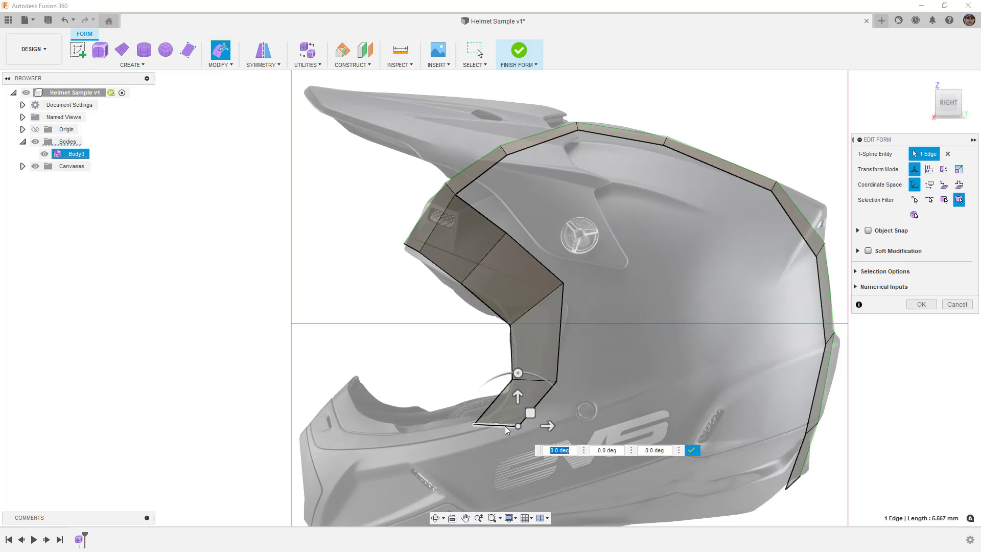
pyautogui.click(477, 424)
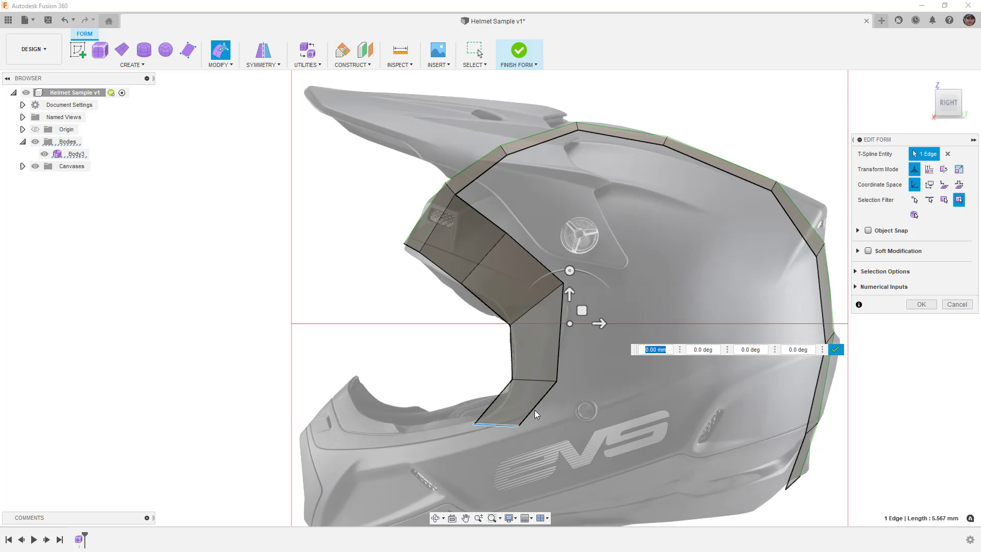
pyautogui.click(834, 350)
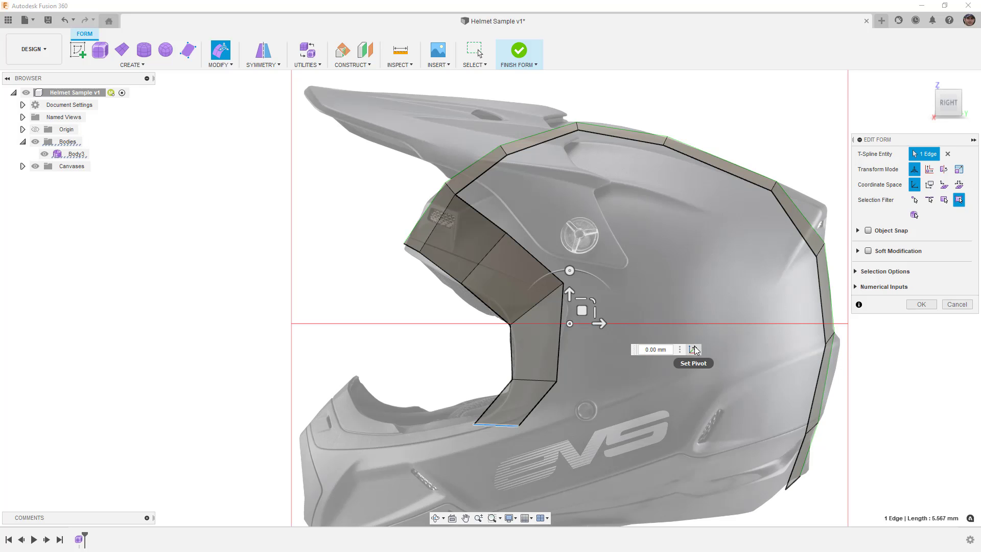
pyautogui.click(511, 416)
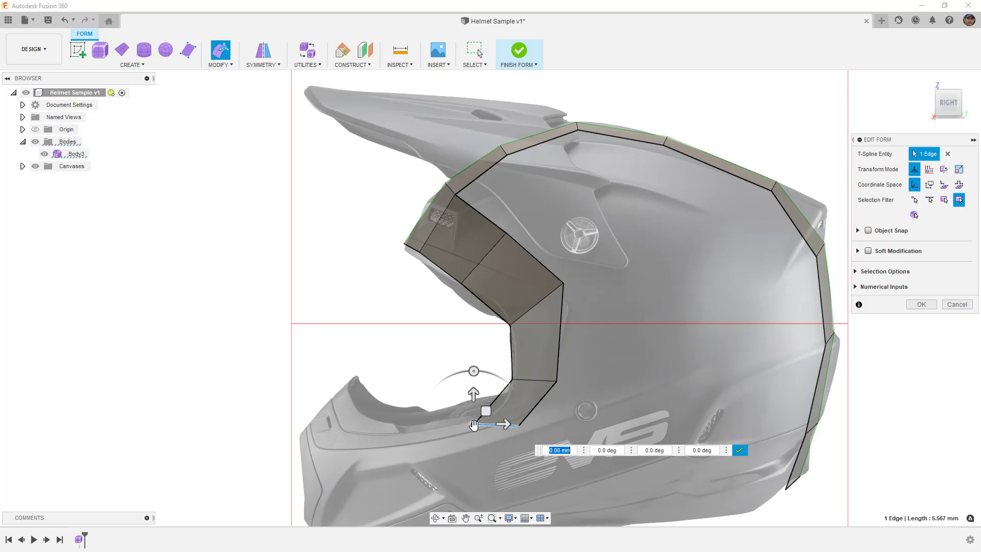
pyautogui.click(741, 450)
pyautogui.moveTo(471, 382); pyautogui.dragTo(403, 423)
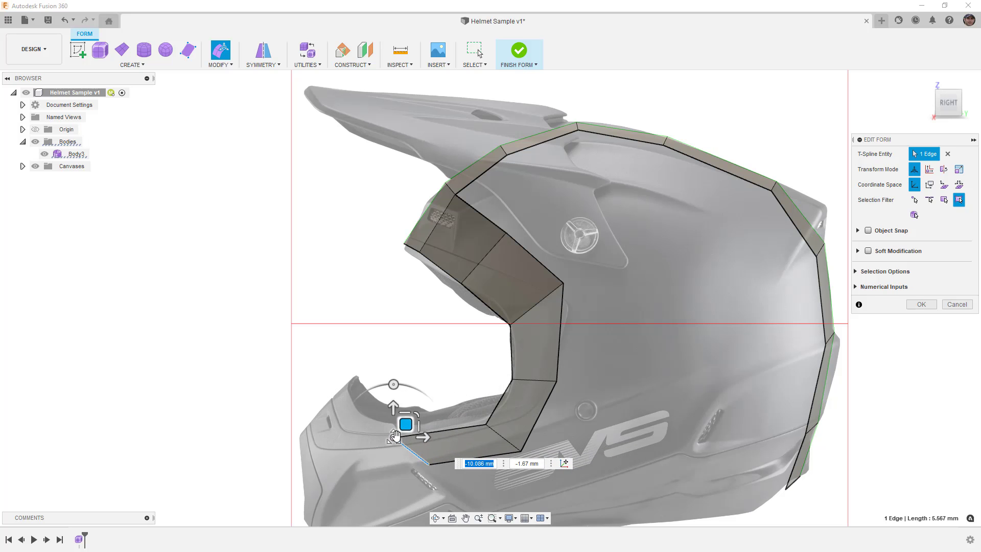
# Rotate the chin bar's end edge and extrude two more panels up its front, the last about 2.3 mm forward and 3.3 mm up.
pyautogui.moveTo(393, 385); pyautogui.dragTo(372, 401)
pyautogui.click(361, 361)
pyautogui.moveTo(360, 361)
pyautogui.mouseDown()
pyautogui.moveTo(400, 379)
pyautogui.moveTo(393, 386)
pyautogui.moveTo(403, 381)
pyautogui.moveTo(400, 391)
pyautogui.moveTo(345, 380)
pyautogui.moveTo(354, 378)
pyautogui.mouseUp()
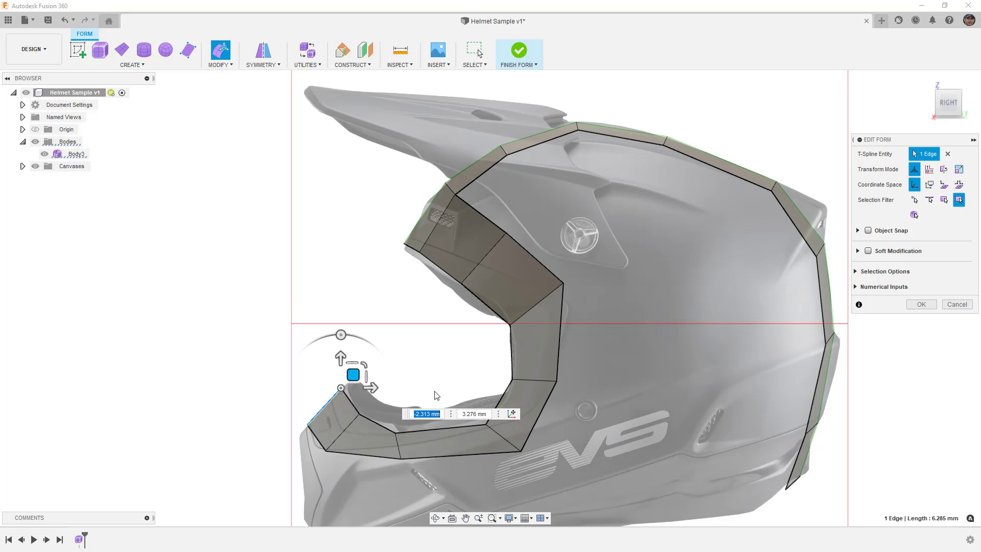
# Extrude the chin bar's front end edge 20 mm inward toward the symmetry plane.
pyautogui.scroll(-2, 433, 404)
pyautogui.keyDown('shift'); pyautogui.moveTo(474, 414); pyautogui.dragTo(485, 443, button='middle'); pyautogui.keyUp('shift')
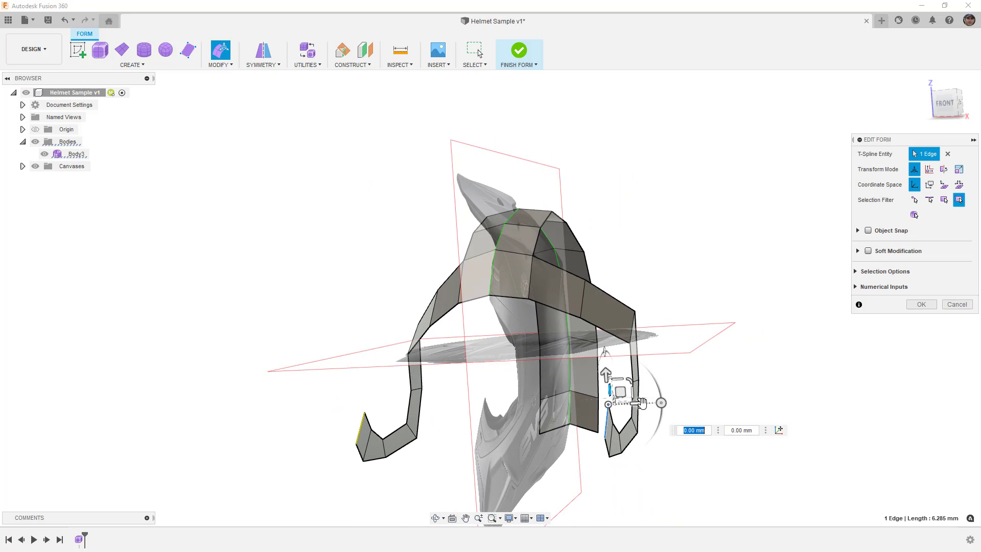
pyautogui.click(945, 103)
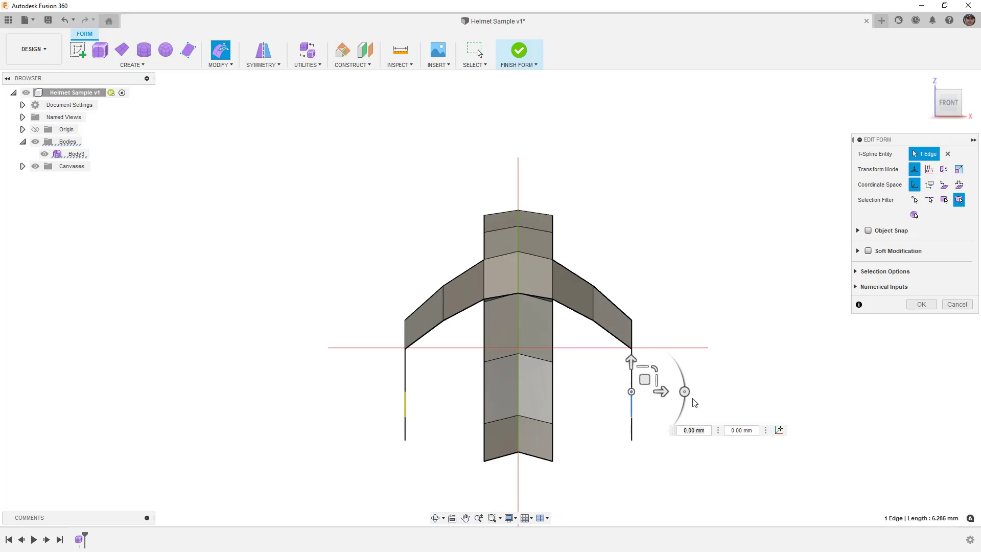
pyautogui.moveTo(663, 392); pyautogui.dragTo(558, 402)
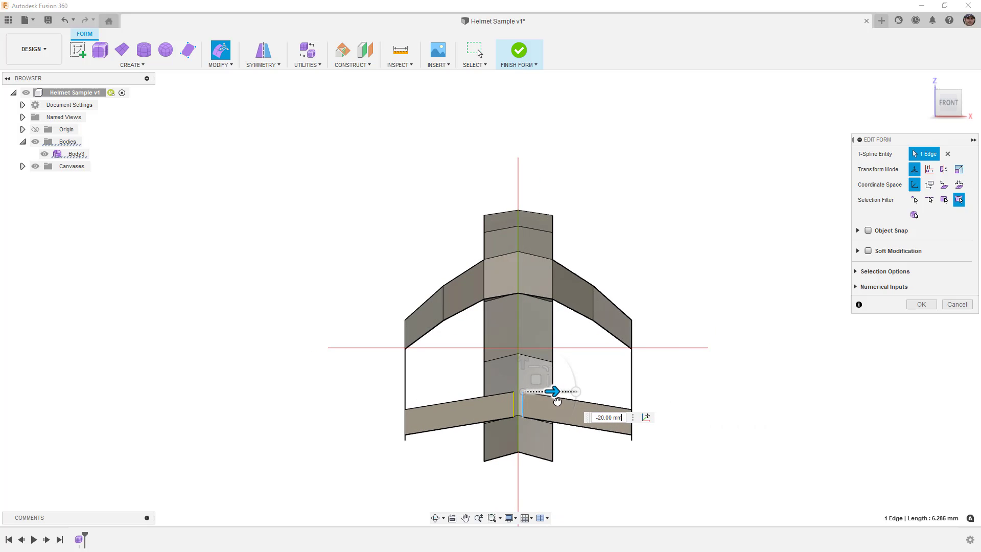
# Move the edge where the front chin panel meets the side strip inward toward the symmetry plane.
pyautogui.keyDown('shift'); pyautogui.moveTo(555, 403); pyautogui.dragTo(568, 446, button='middle'); pyautogui.keyUp('shift')
pyautogui.click(945, 102)
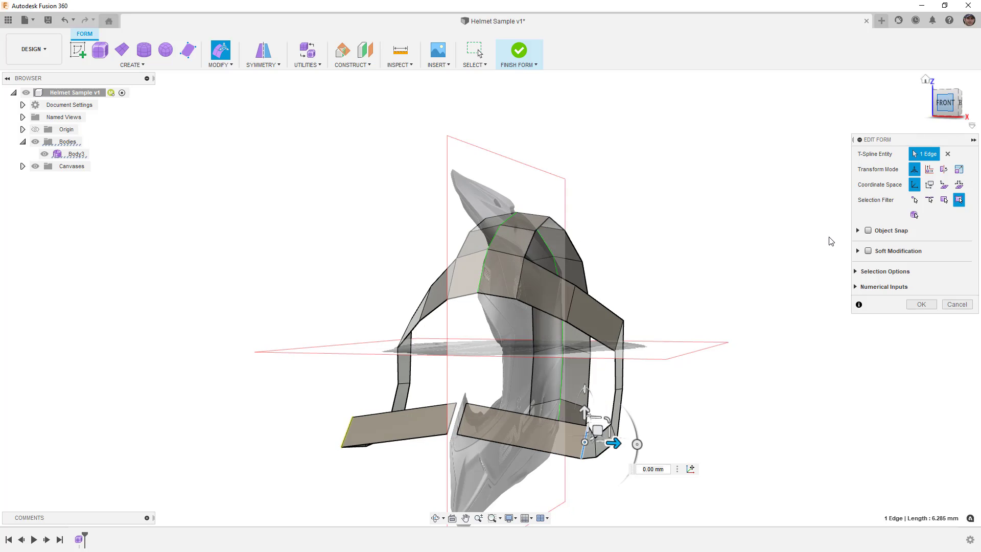
pyautogui.moveTo(655, 422); pyautogui.dragTo(612, 422)
pyautogui.keyDown('shift'); pyautogui.moveTo(694, 373); pyautogui.dragTo(617, 389, button='middle'); pyautogui.keyUp('shift')
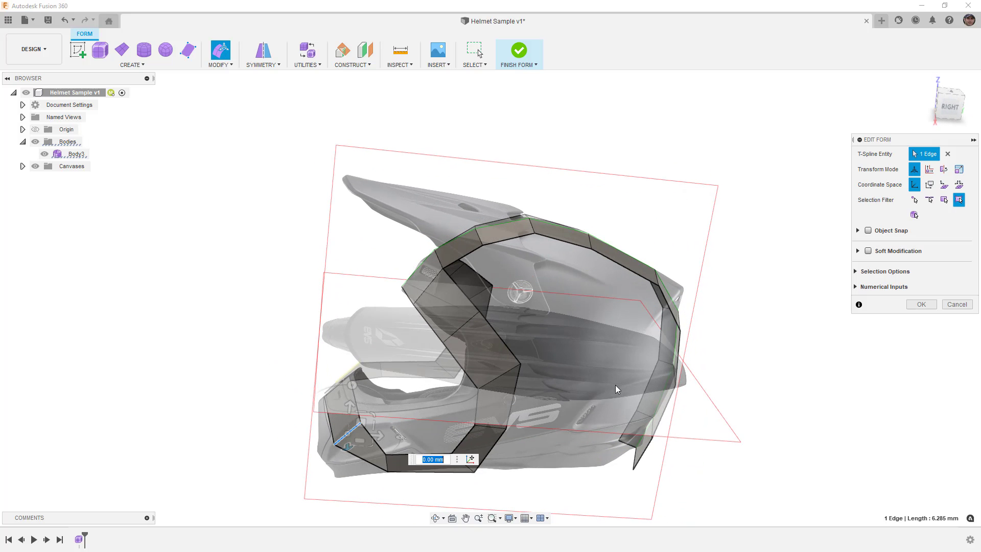
# Pull the next chin bar edge back inward to match the top-view outline, and move the edge in front of it 5 mm further inward.
pyautogui.click(389, 465)
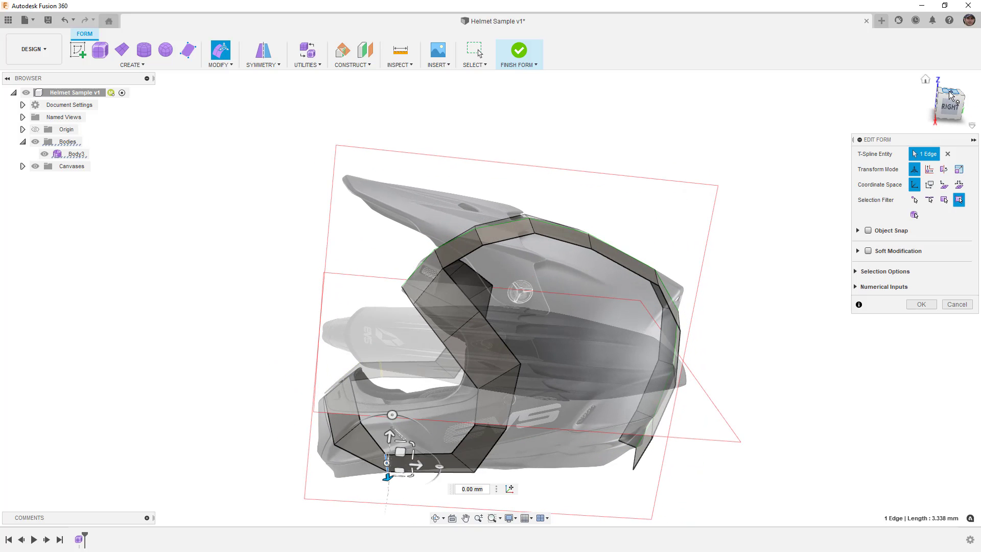
pyautogui.click(950, 93)
pyautogui.scroll(3, 398, 424)
pyautogui.moveTo(400, 428); pyautogui.dragTo(349, 346)
pyautogui.click(348, 351)
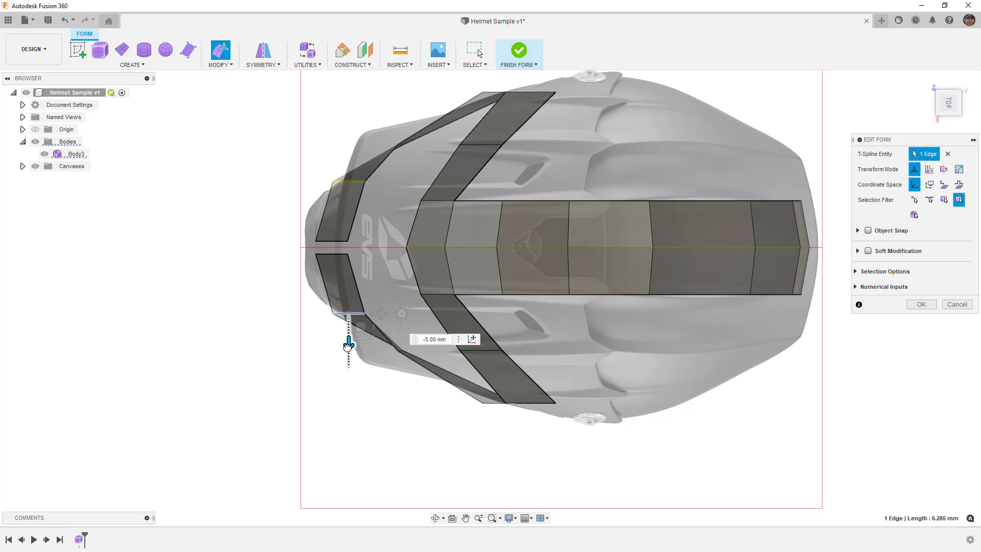
# Move the two inner edges along the eye opening's lower rear side inward toward the symmetry plane.
pyautogui.keyDown('shift'); pyautogui.moveTo(396, 392); pyautogui.dragTo(552, 382, button='middle'); pyautogui.keyUp('shift')
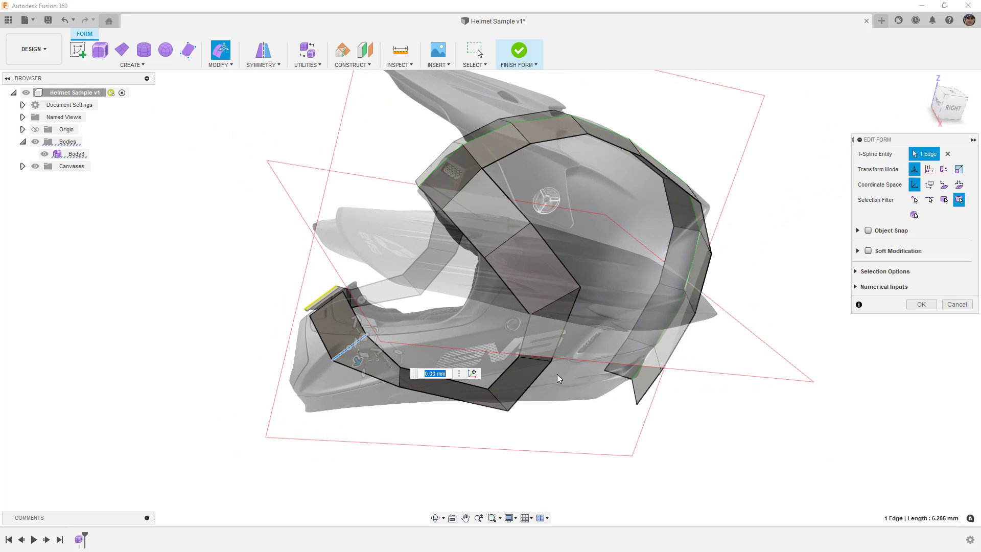
pyautogui.keyDown('shift'); pyautogui.click(524, 351); pyautogui.keyUp('shift')
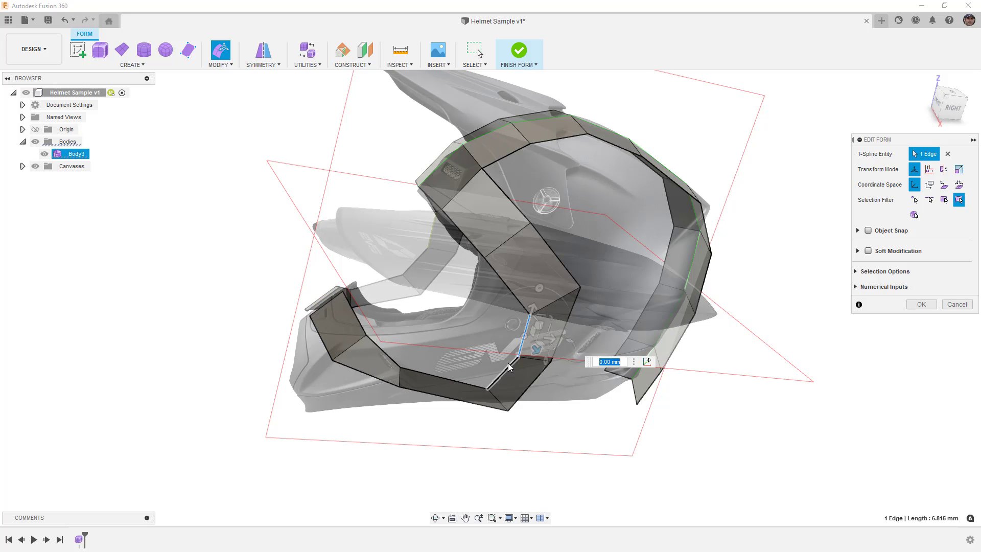
pyautogui.click(939, 105)
pyautogui.moveTo(471, 381); pyautogui.dragTo(454, 384)
pyautogui.keyDown('shift'); pyautogui.moveTo(459, 424); pyautogui.dragTo(603, 374, button='middle'); pyautogui.keyUp('shift')
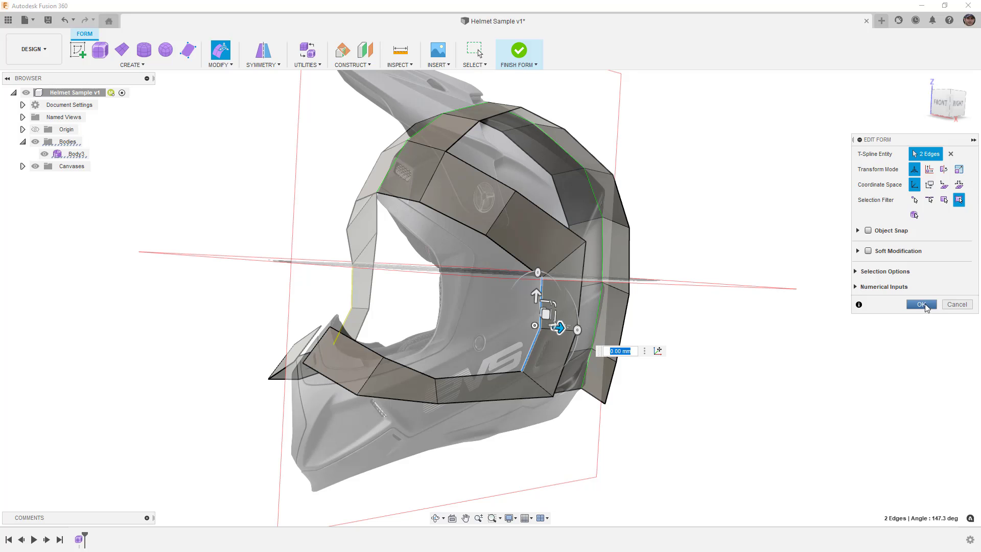
pyautogui.click(931, 304)
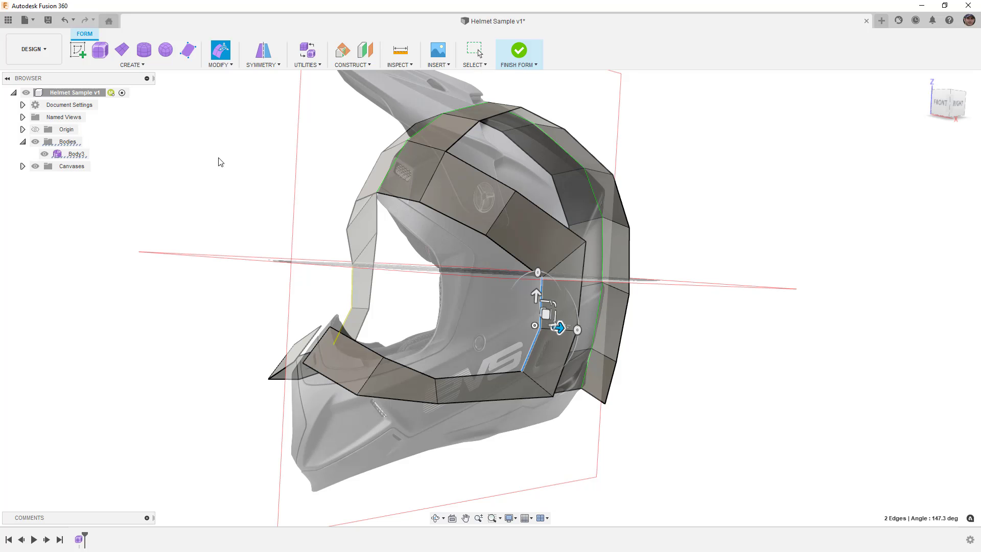
# Weld the two vertex pairs at the chin bar's front across the symmetry plane and check the form in smooth display.
pyautogui.click(222, 60)
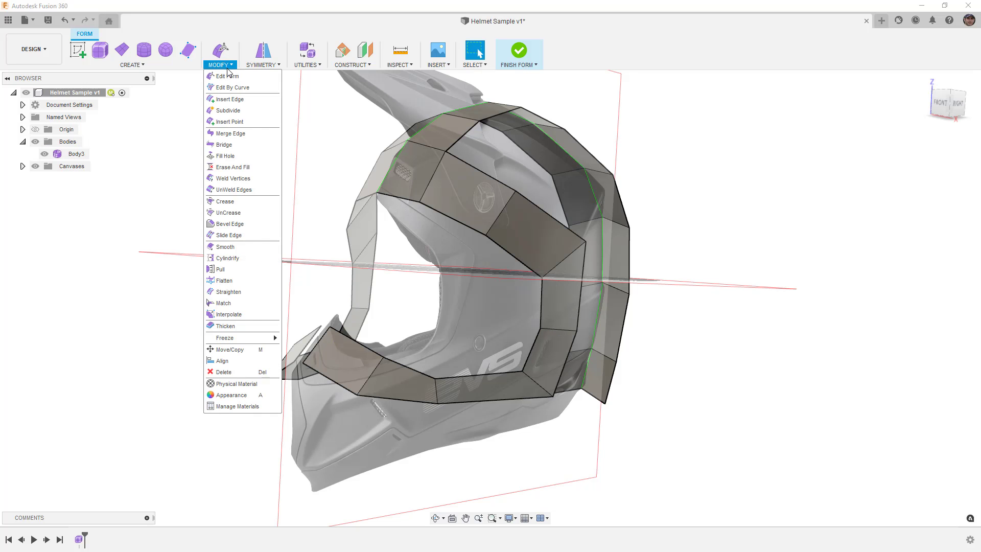
pyautogui.click(238, 180)
pyautogui.click(321, 325)
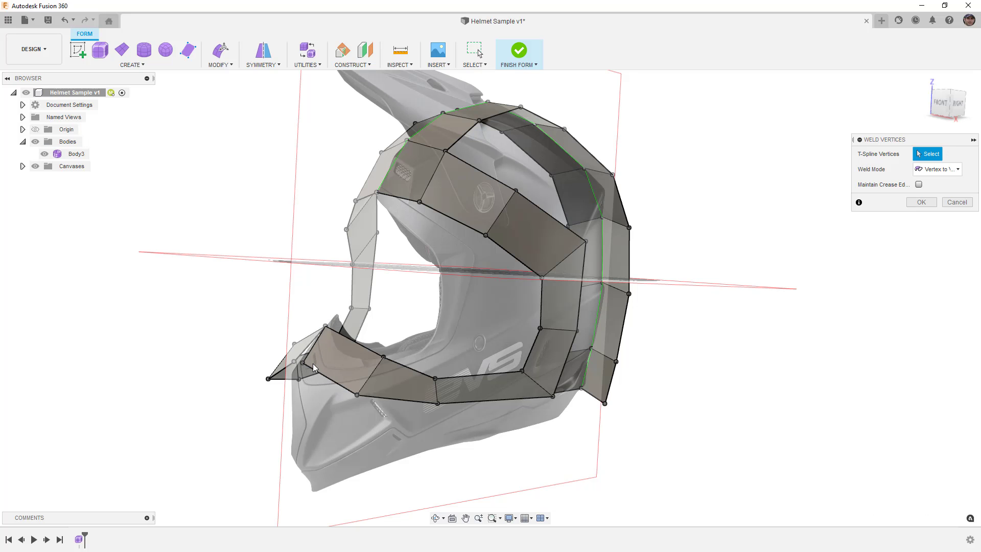
pyautogui.click(295, 360)
pyautogui.moveTo(295, 360)
pyautogui.keyDown('shift'); pyautogui.mouseDown(button='middle')
pyautogui.moveTo(337, 361)
pyautogui.moveTo(309, 366)
pyautogui.mouseUp(button='middle'); pyautogui.keyUp('shift')
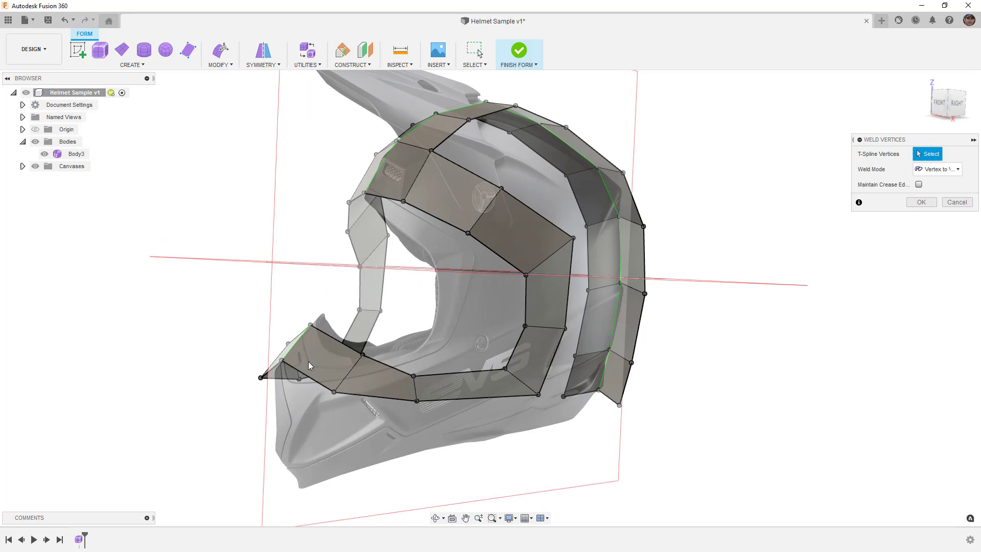
pyautogui.click(922, 203)
pyautogui.keyDown('shift'); pyautogui.moveTo(599, 317); pyautogui.dragTo(554, 324, button='middle'); pyautogui.keyUp('shift')
pyautogui.hotkey('alt', '3')
pyautogui.click(499, 344)
pyautogui.keyDown('shift'); pyautogui.moveTo(499, 344); pyautogui.dragTo(477, 351, button='middle'); pyautogui.keyUp('shift')
pyautogui.press('Escape')
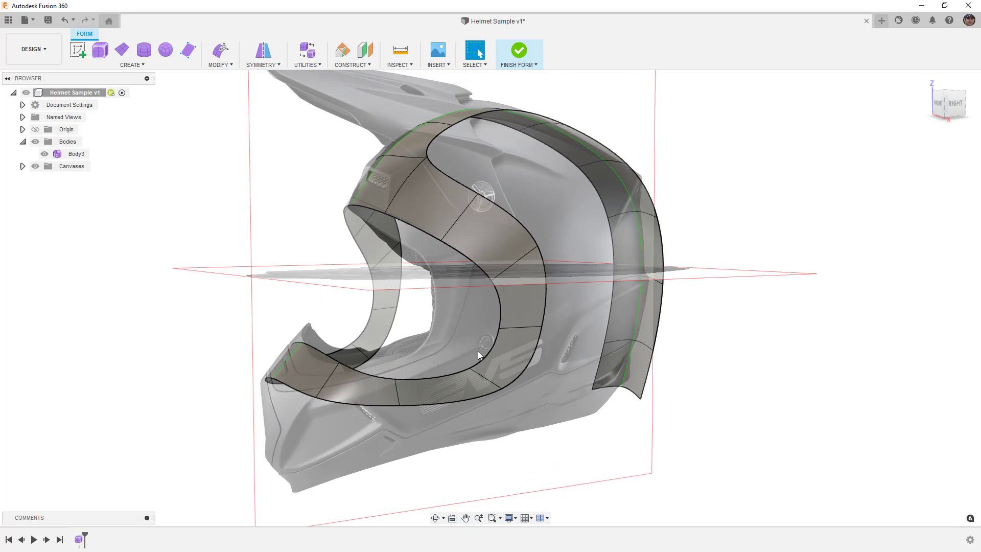
pyautogui.hotkey('alt', '1')
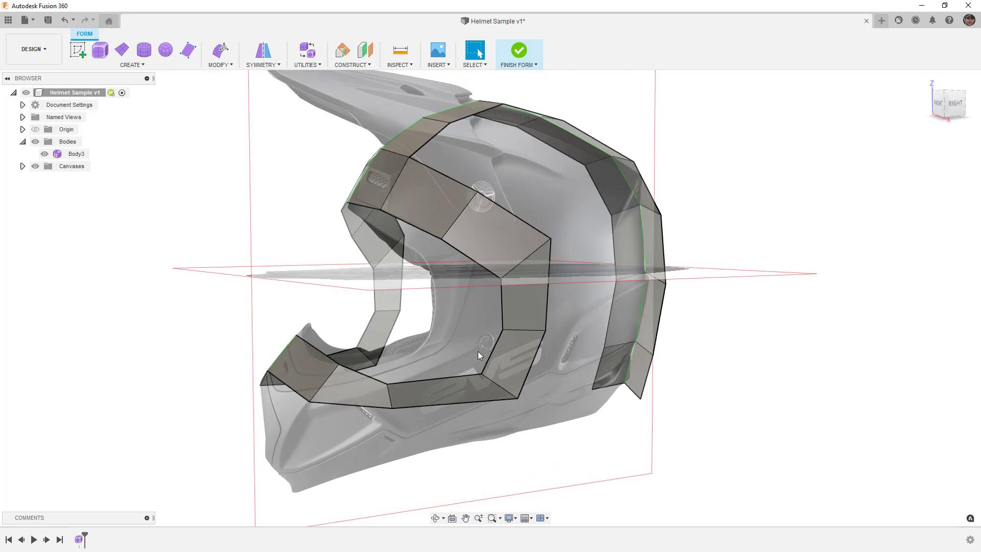
# Extrude the lowest side edge of the rear crown strip about 25 mm forward and 4.7 mm down along the helmet's base.
pyautogui.click(954, 104)
pyautogui.moveTo(752, 380); pyautogui.dragTo(615, 328, button='middle')
pyautogui.scroll(-1, 614, 327)
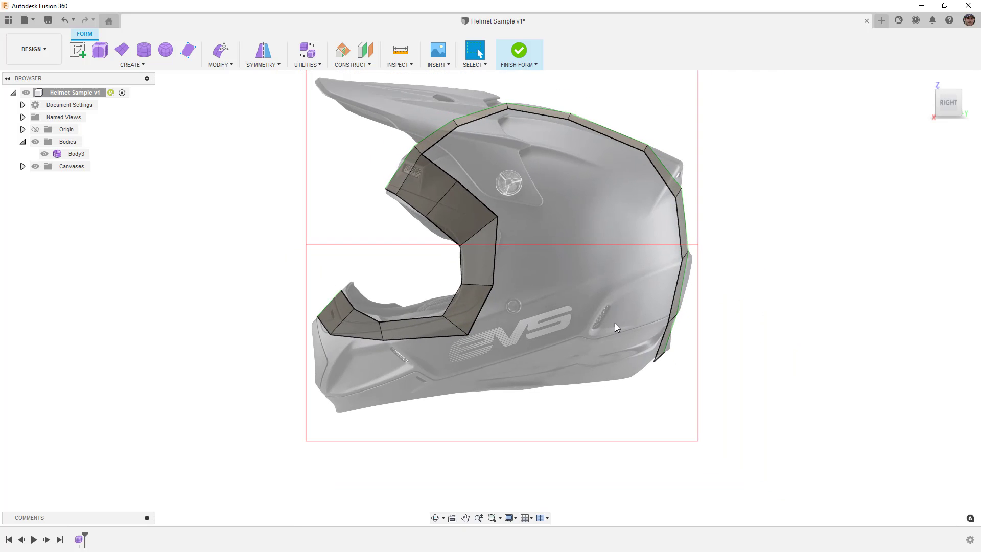
pyautogui.click(221, 50)
pyautogui.click(665, 339)
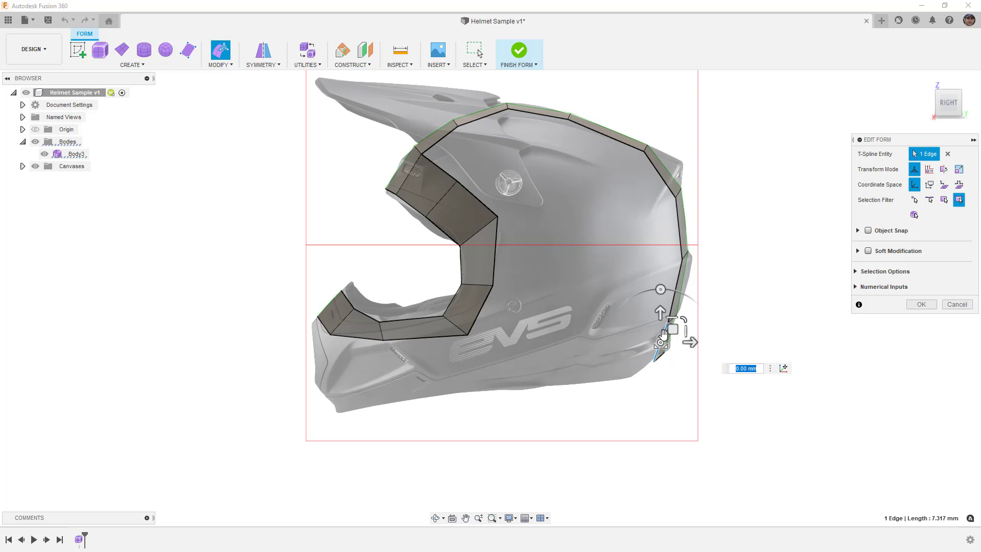
pyautogui.moveTo(666, 342); pyautogui.dragTo(533, 357)
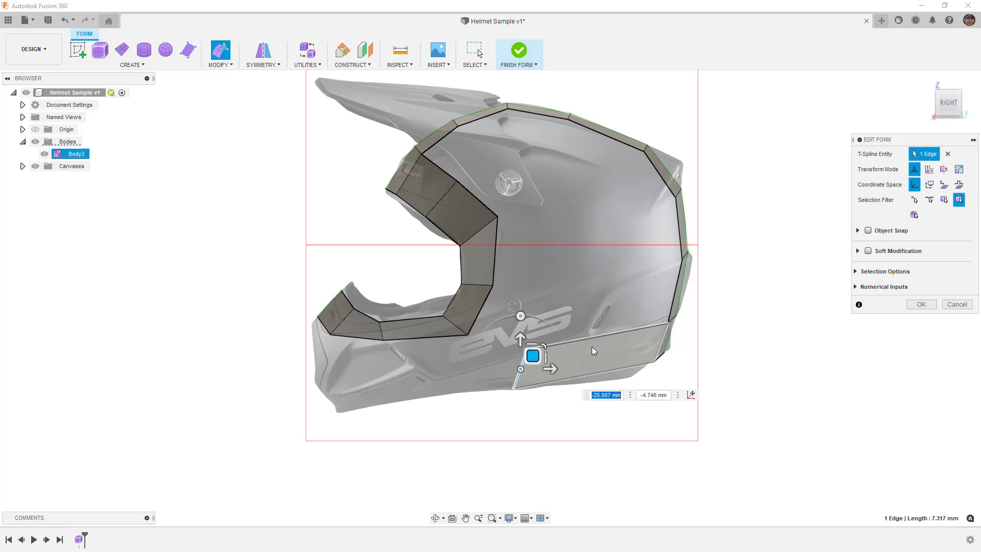
# Move the new lower panel's front edge outward to match the helmet's widest point in the bottom view.
pyautogui.click(949, 120)
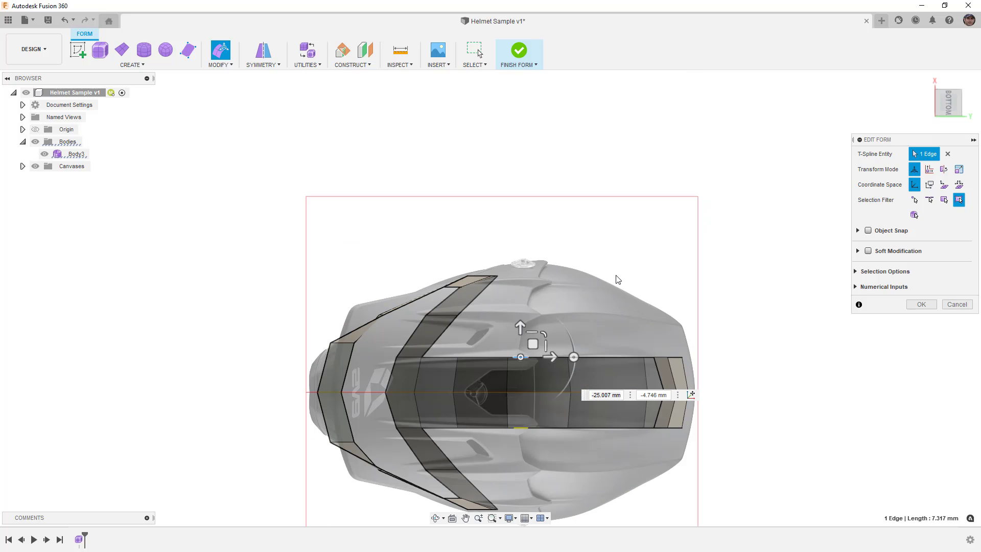
pyautogui.moveTo(522, 327); pyautogui.dragTo(529, 238)
pyautogui.keyDown('shift'); pyautogui.moveTo(591, 235); pyautogui.dragTo(627, 294, button='middle'); pyautogui.keyUp('shift')
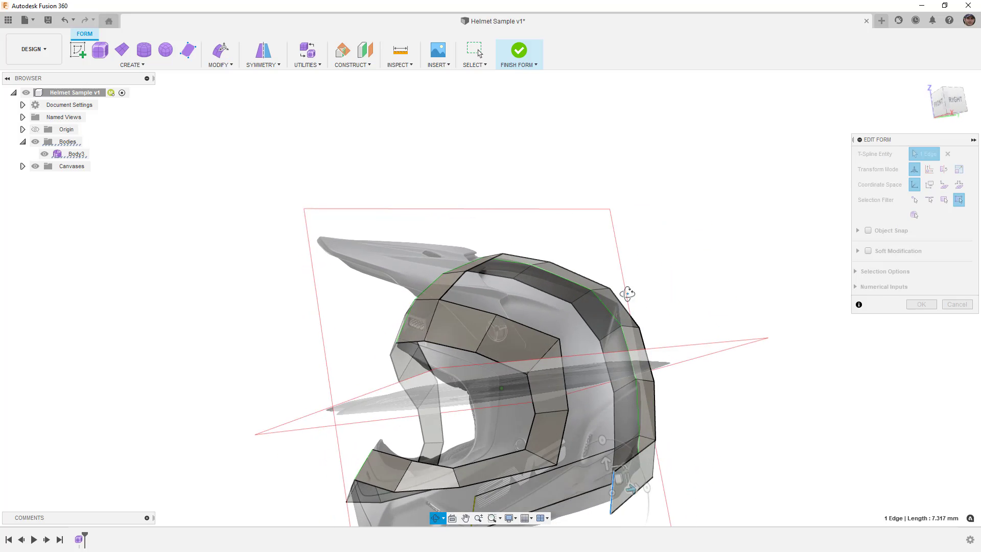
# Extrude the lower strip's front edge about 24.1 mm forward and 2.8 mm down toward the chin in the side view.
pyautogui.click(940, 103)
pyautogui.keyDown('shift'); pyautogui.moveTo(682, 274); pyautogui.dragTo(634, 281, button='middle'); pyautogui.keyUp('shift')
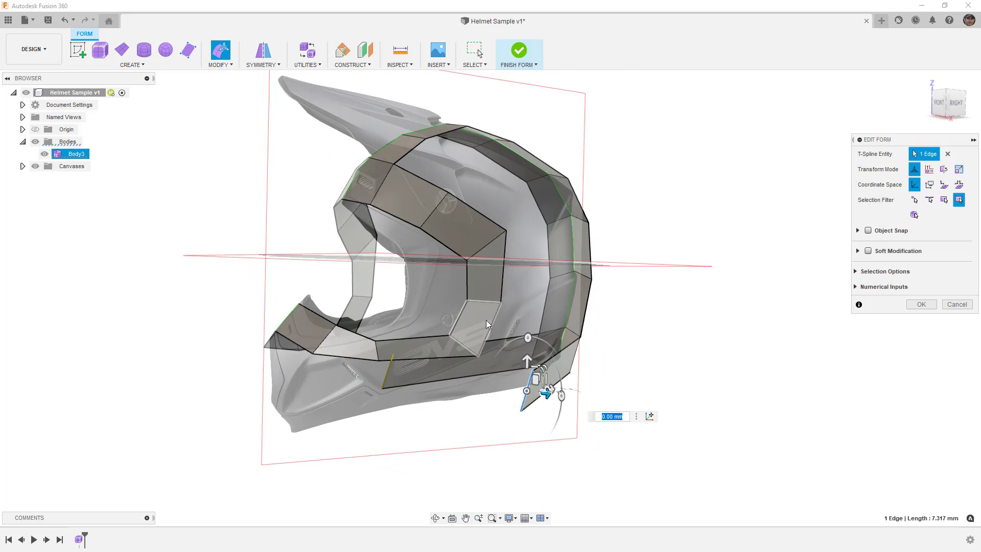
pyautogui.click(956, 103)
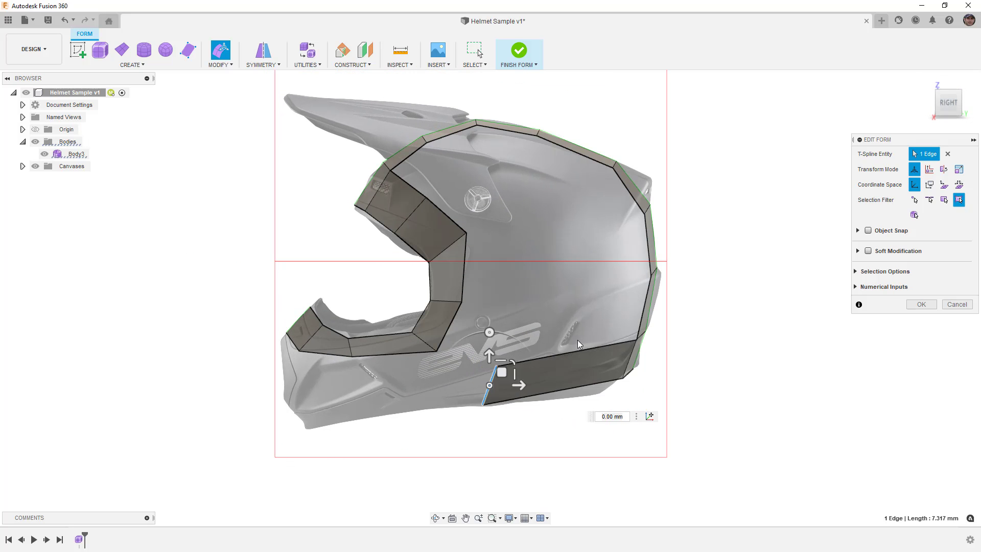
pyautogui.moveTo(502, 373); pyautogui.dragTo(367, 388)
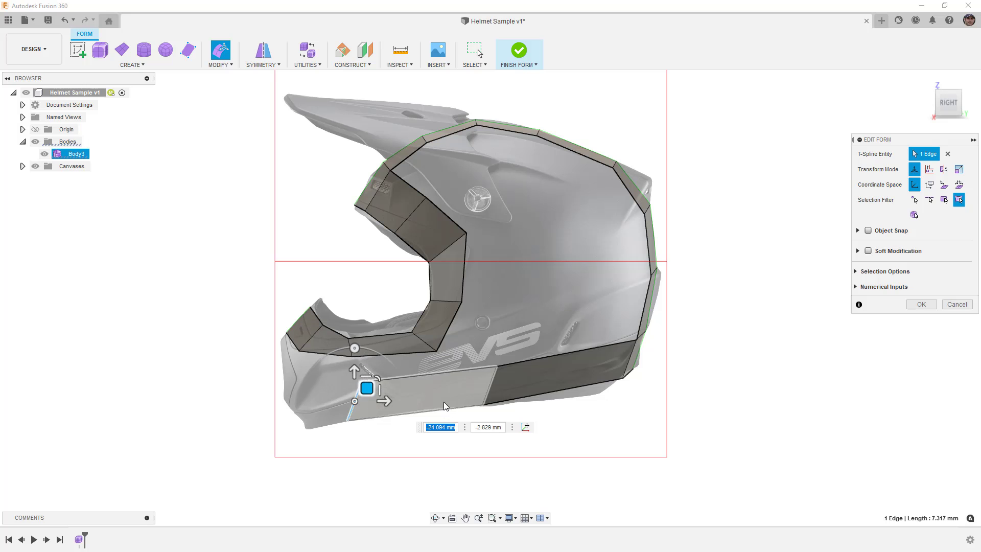
# Reset the end edge's pivot to its lower corner, straighten and shorten the edge, and extrude it about 8.9 mm forward and 1.3 mm down.
pyautogui.click(526, 427)
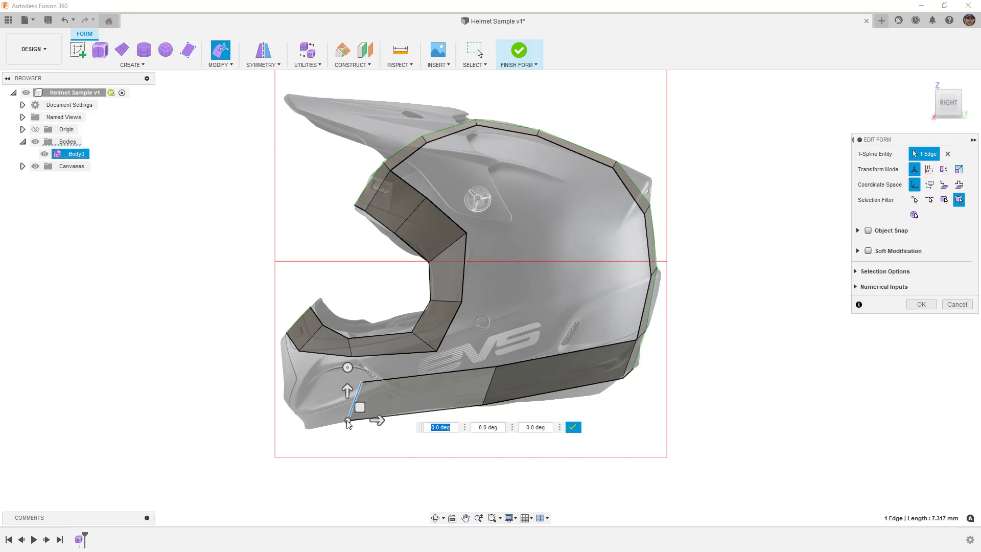
pyautogui.click(347, 421)
pyautogui.click(615, 448)
pyautogui.moveTo(347, 367); pyautogui.dragTo(311, 419)
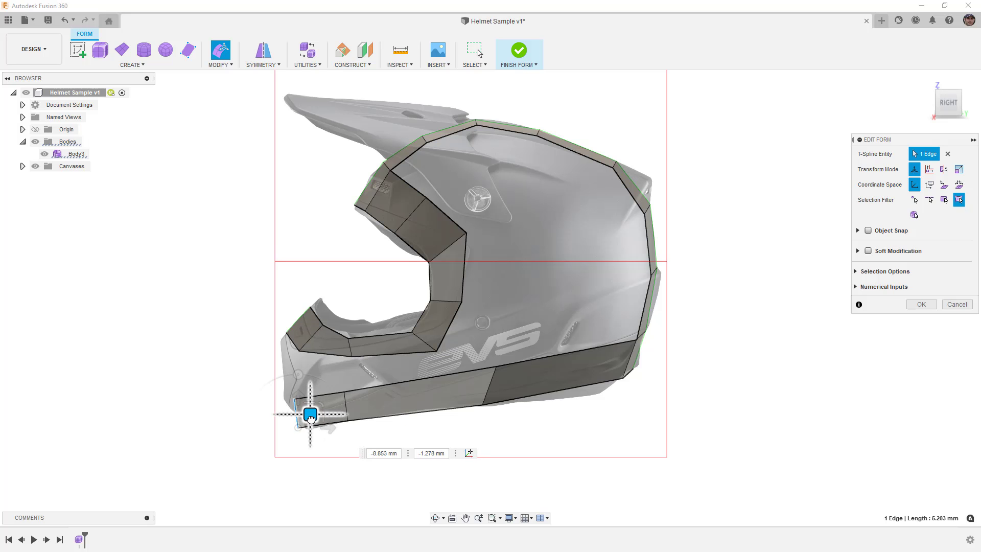
# Extrude the lower strip's front end edge inward across the chin, stopping just short of the symmetry plane.
pyautogui.moveTo(932, 102); pyautogui.dragTo(752, 211)
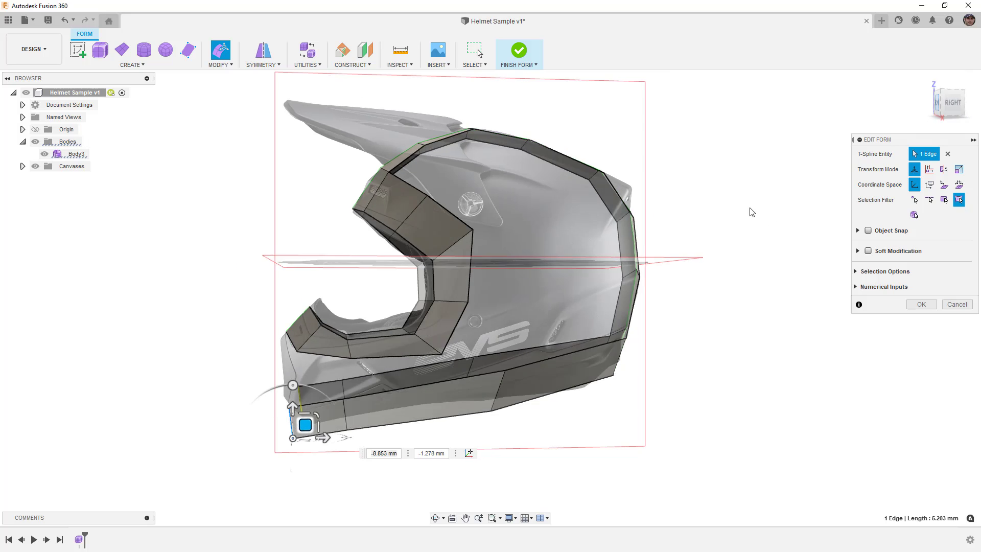
pyautogui.moveTo(578, 427); pyautogui.dragTo(464, 427)
pyautogui.click(552, 420)
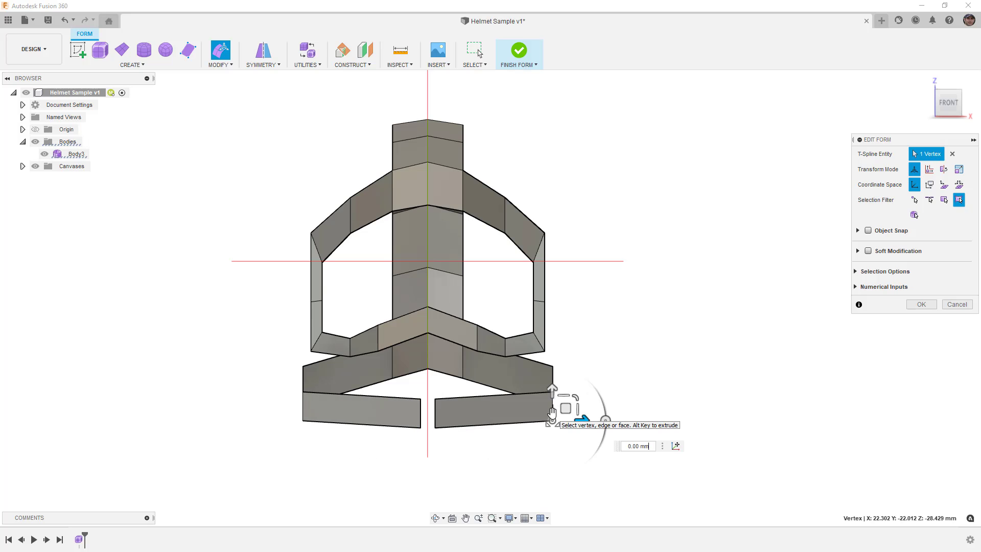
# Move the lower strip's front corner edge 8 mm inward toward the symmetry plane.
pyautogui.keyDown('shift'); pyautogui.moveTo(650, 394); pyautogui.dragTo(491, 432, button='middle'); pyautogui.keyUp('shift')
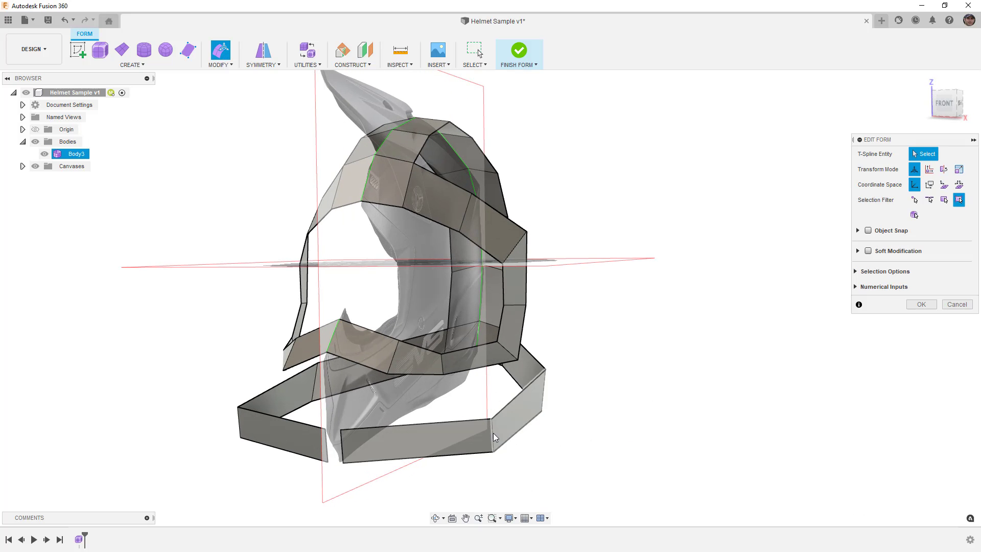
pyautogui.click(493, 433)
pyautogui.click(944, 103)
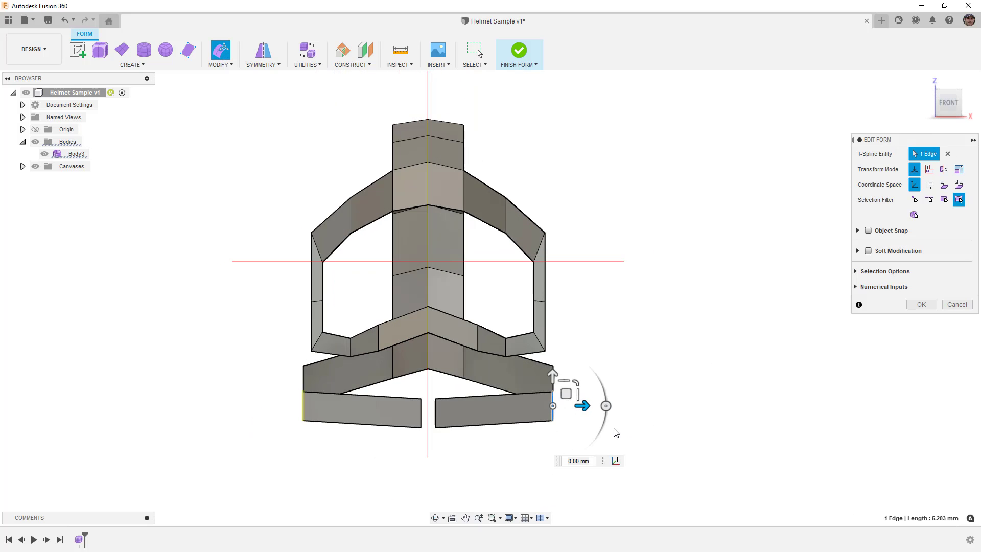
pyautogui.moveTo(586, 409); pyautogui.dragTo(537, 405)
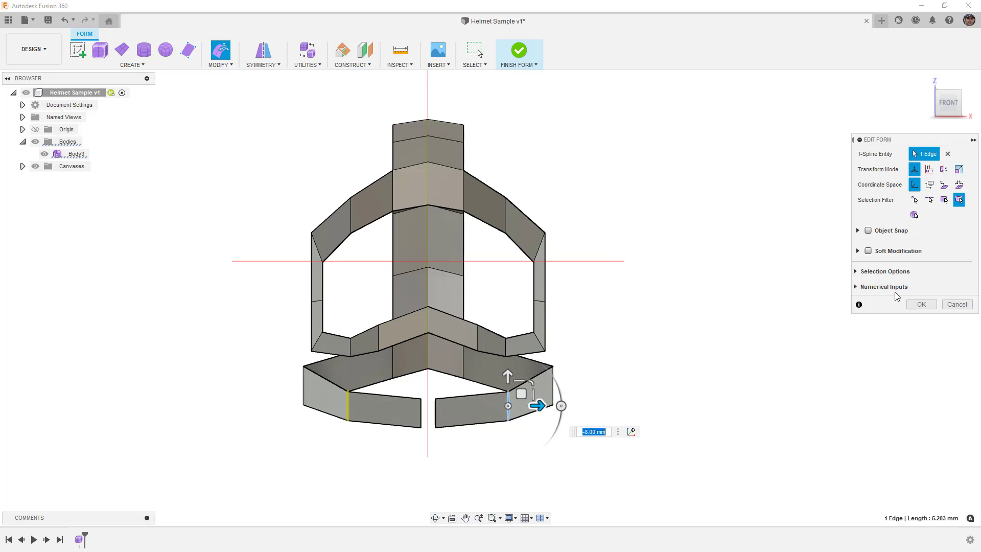
pyautogui.click(921, 304)
# Weld the upper and lower vertex pairs at the lower strip's front across the symmetry plane and check the form in smooth display.
pyautogui.keyDown('shift'); pyautogui.moveTo(888, 337); pyautogui.dragTo(839, 352, button='middle'); pyautogui.keyUp('shift')
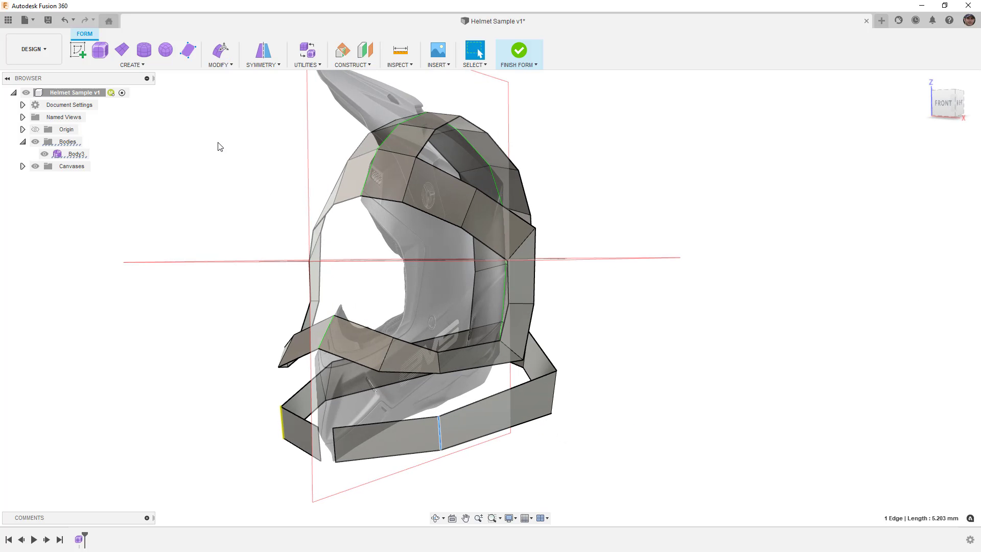
pyautogui.click(232, 70)
pyautogui.click(236, 169)
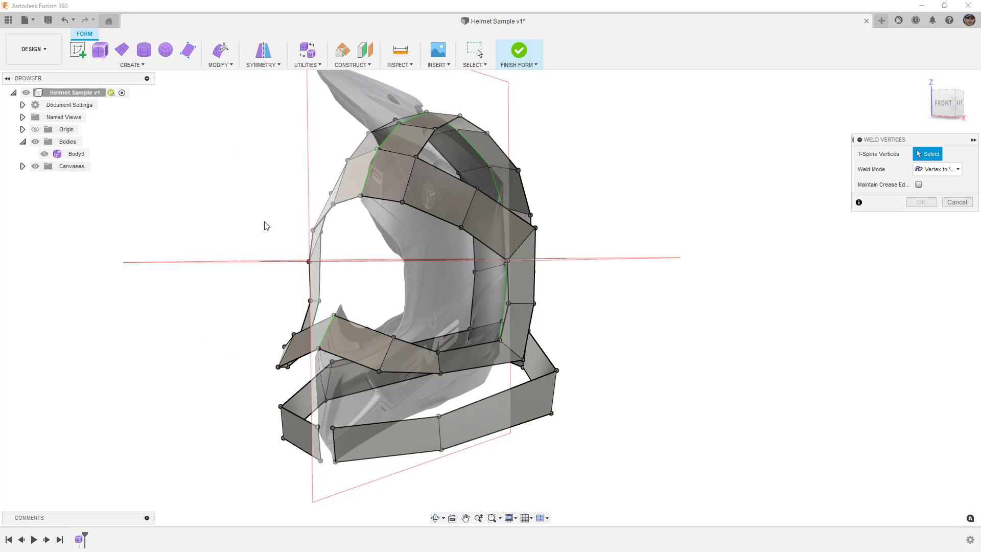
pyautogui.click(333, 427)
pyautogui.click(318, 428)
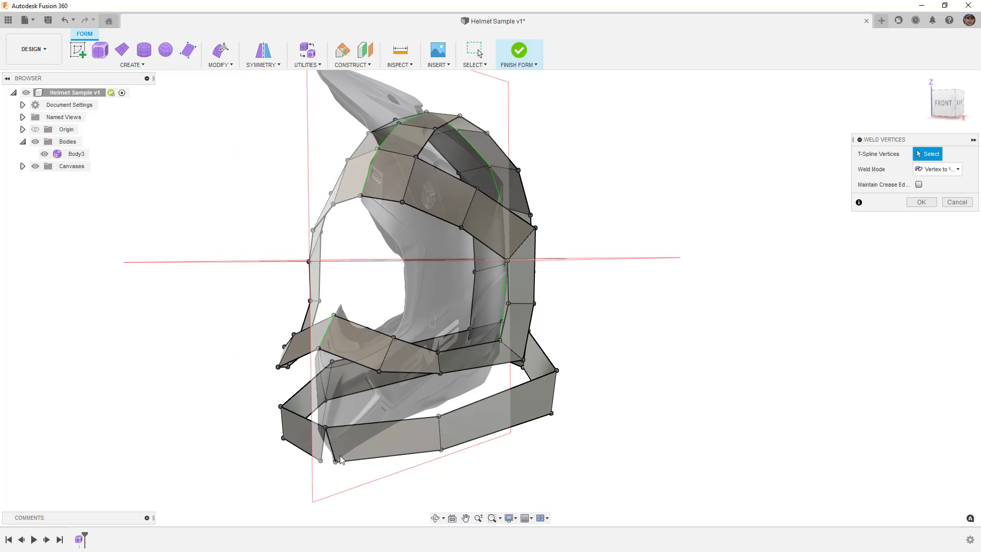
pyautogui.click(321, 460)
pyautogui.keyDown('shift'); pyautogui.moveTo(760, 299); pyautogui.dragTo(692, 301, button='middle'); pyautogui.keyUp('shift')
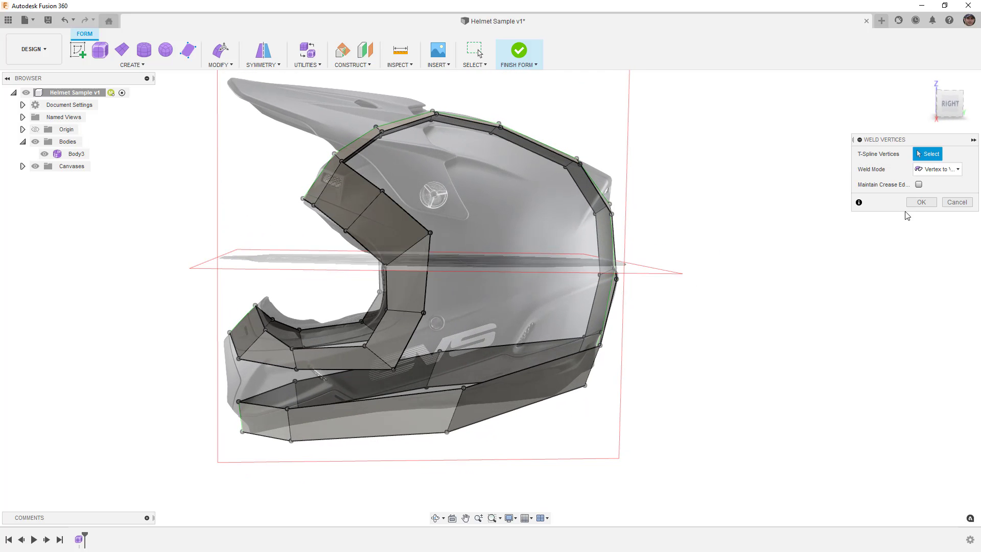
pyautogui.click(913, 204)
pyautogui.hotkey('alt', '3')
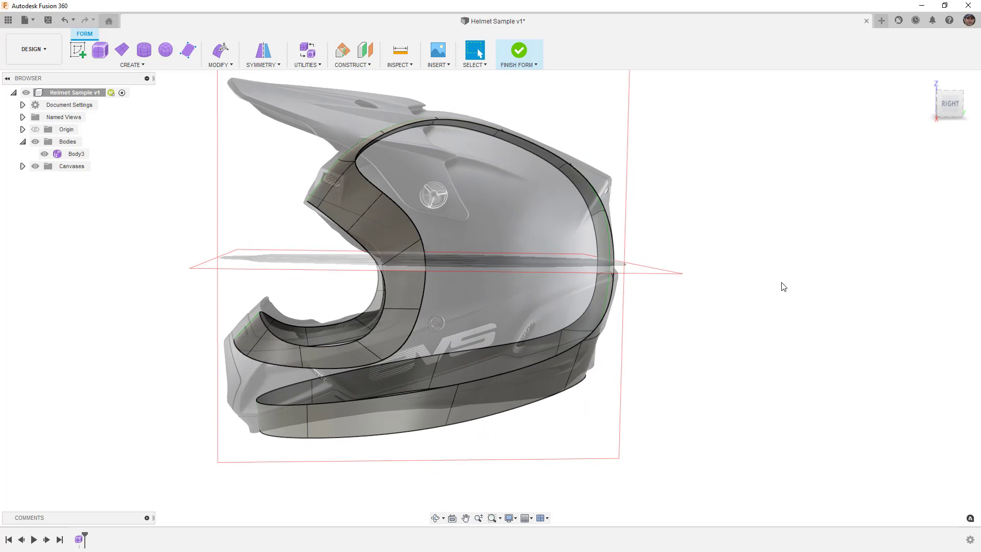
pyautogui.moveTo(575, 398)
pyautogui.keyDown('shift'); pyautogui.mouseDown(button='middle')
pyautogui.moveTo(618, 409)
pyautogui.moveTo(523, 389)
pyautogui.moveTo(594, 395)
pyautogui.mouseUp(button='middle'); pyautogui.keyUp('shift')
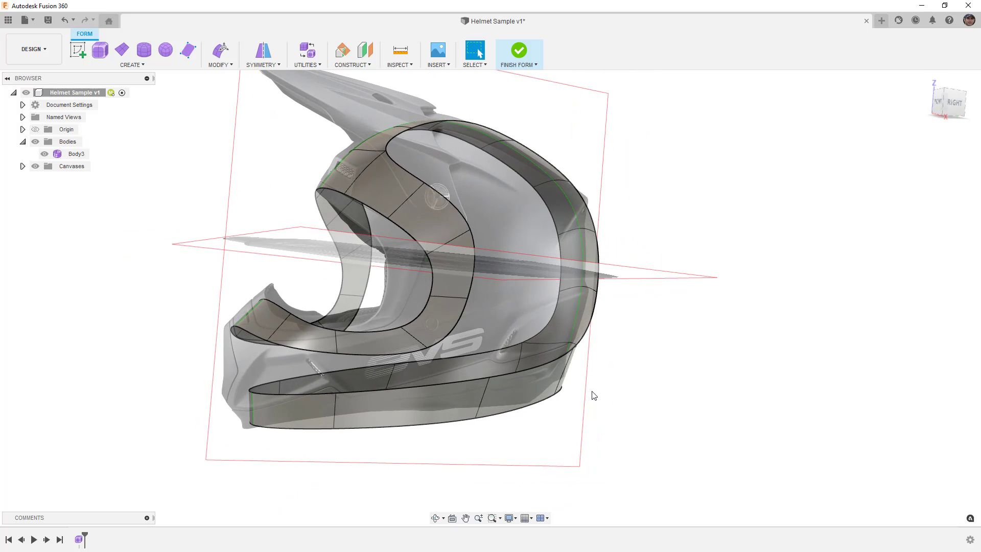
pyautogui.hotkey('ctrl', '1')
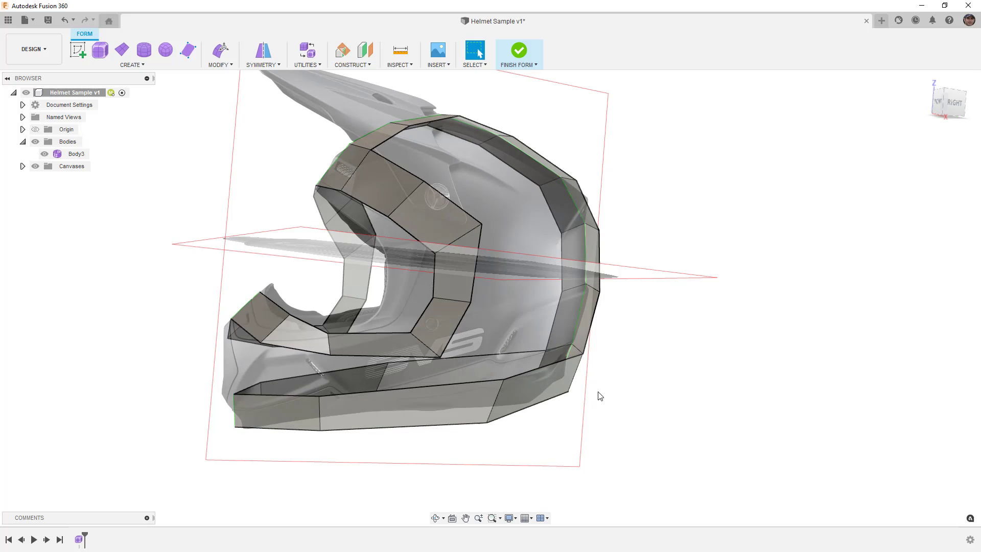
# Move the lower strip's front center edge forward to the helmet outline, and the edge behind it about 4.8 mm forward and 0.8 mm down.
pyautogui.click(955, 105)
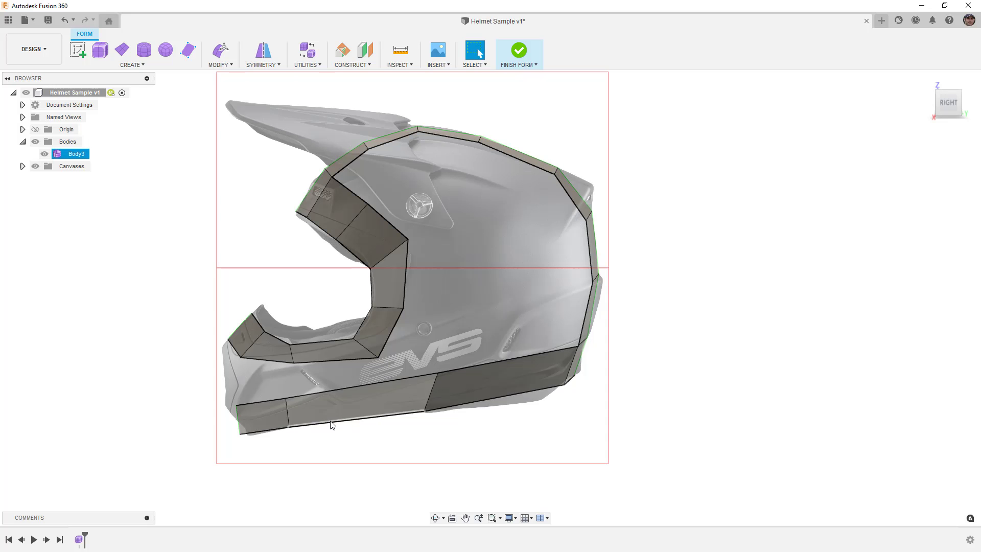
pyautogui.click(238, 418)
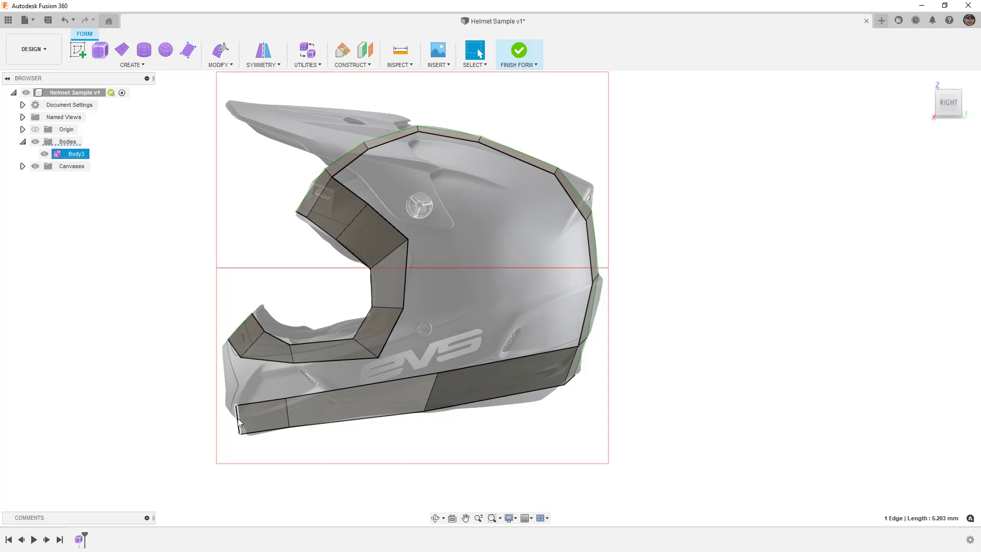
pyautogui.click(221, 50)
pyautogui.moveTo(249, 403); pyautogui.dragTo(272, 407)
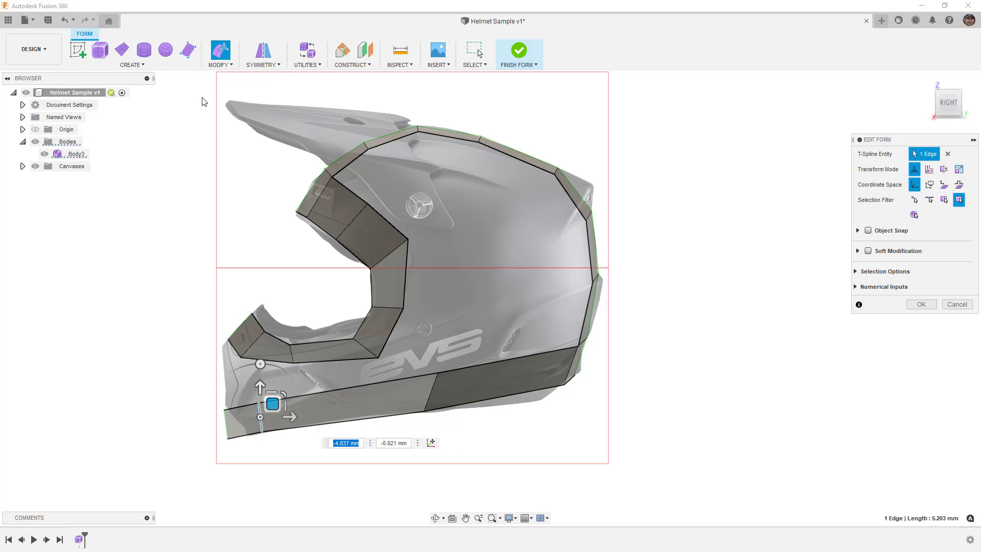
# Insert an edge across the lower strip's long front segment, connecting new points about midway along its lower and upper edges.
pyautogui.click(220, 54)
pyautogui.click(238, 100)
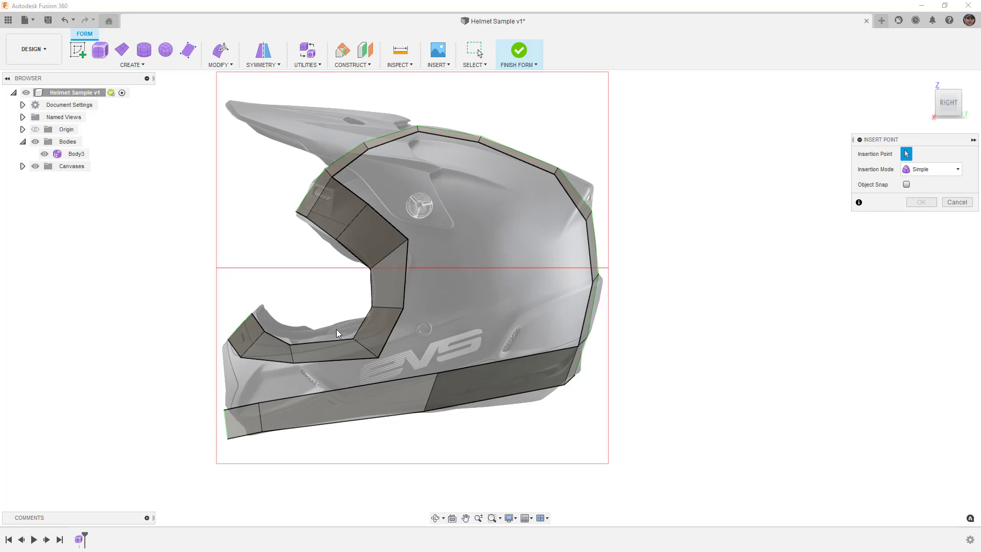
pyautogui.click(342, 422)
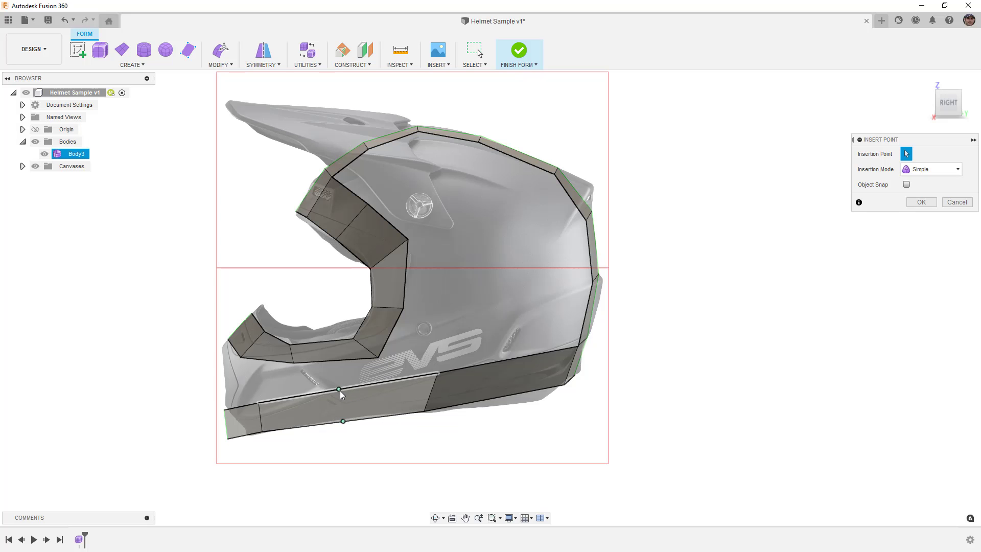
pyautogui.click(341, 390)
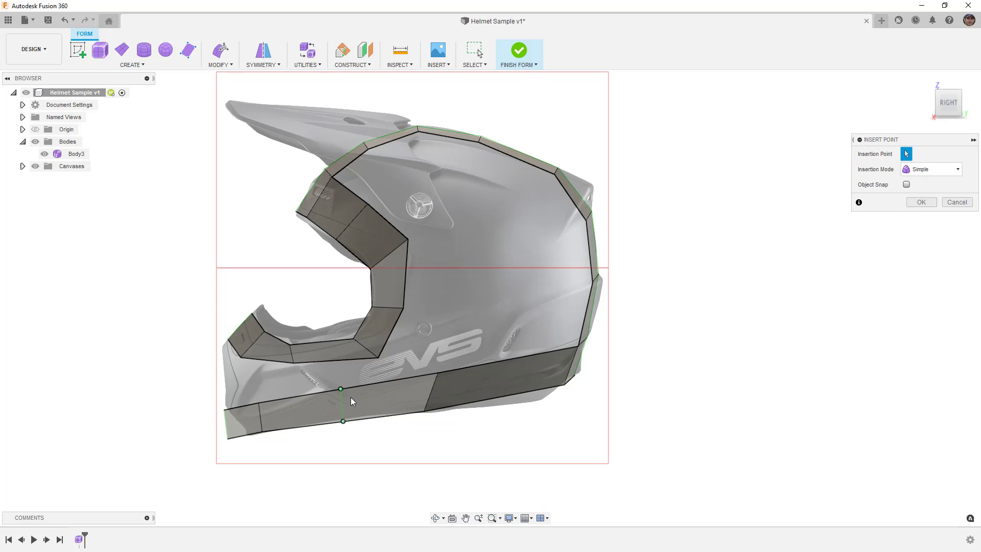
pyautogui.press('Return')
# Move the newly inserted edge of the lower strip's front segment 3 mm outward from the symmetry plane.
pyautogui.click(342, 406)
pyautogui.keyDown('shift'); pyautogui.moveTo(341, 405); pyautogui.dragTo(427, 410, button='middle'); pyautogui.keyUp('shift')
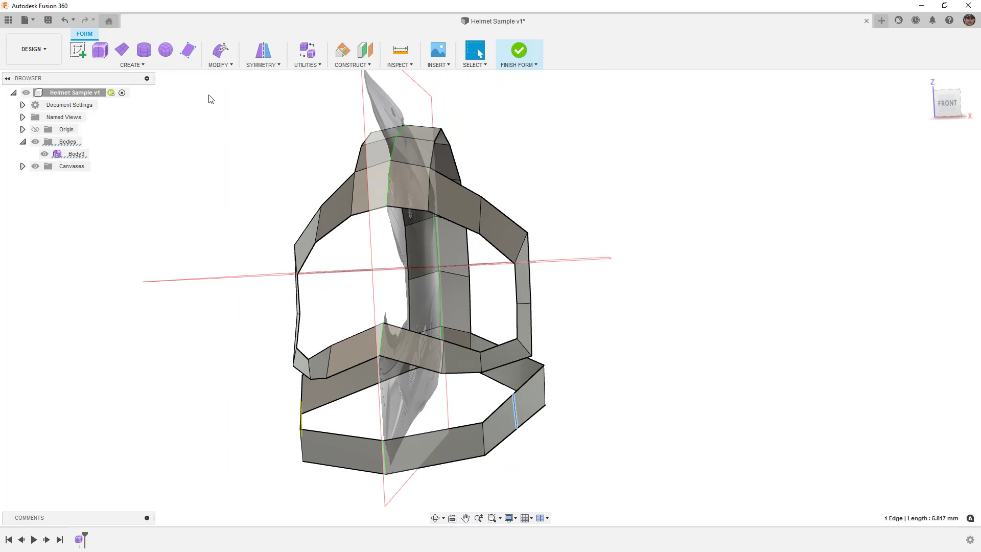
pyautogui.click(222, 54)
pyautogui.moveTo(554, 407); pyautogui.dragTo(565, 410)
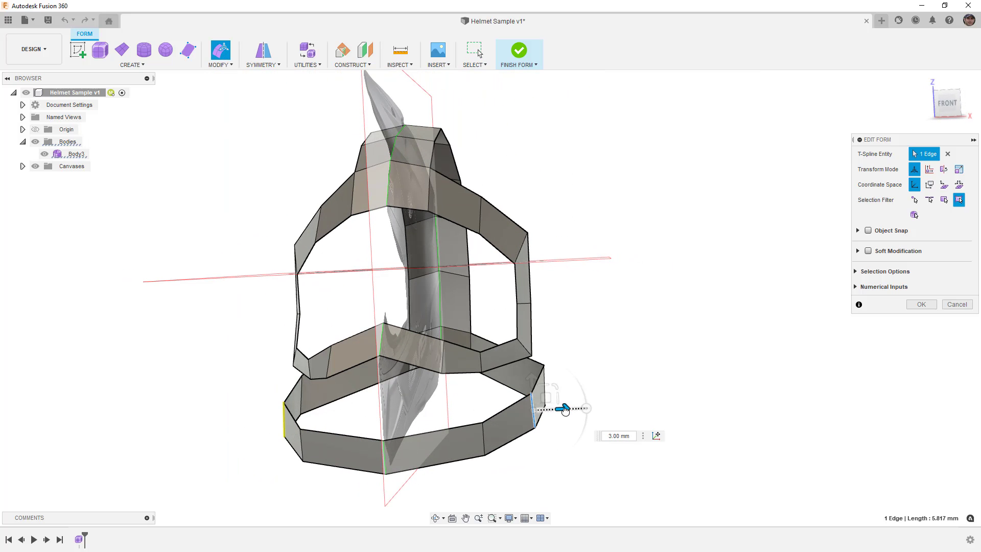
pyautogui.keyDown('shift'); pyautogui.moveTo(560, 438); pyautogui.dragTo(482, 505, button='middle'); pyautogui.keyUp('shift')
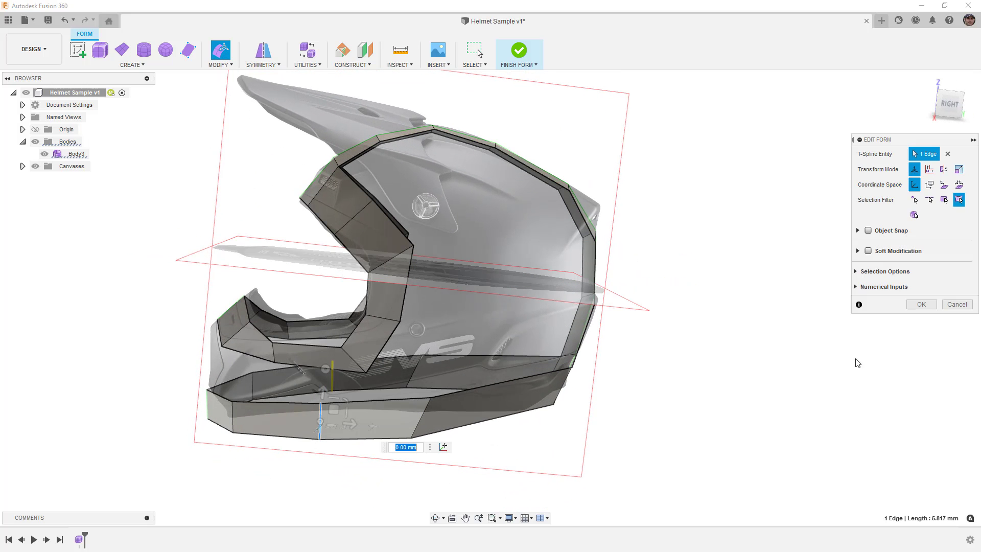
pyautogui.click(921, 306)
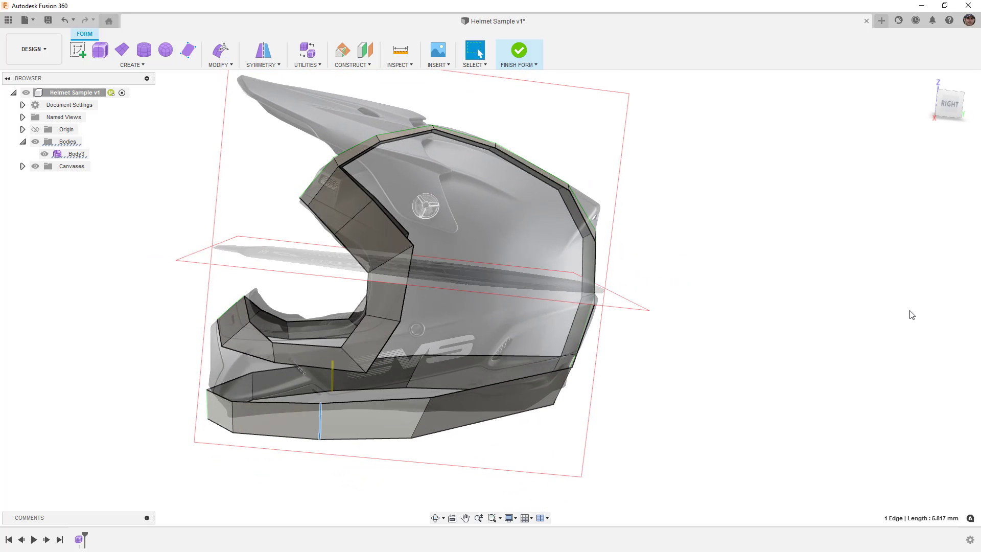
pyautogui.click(948, 104)
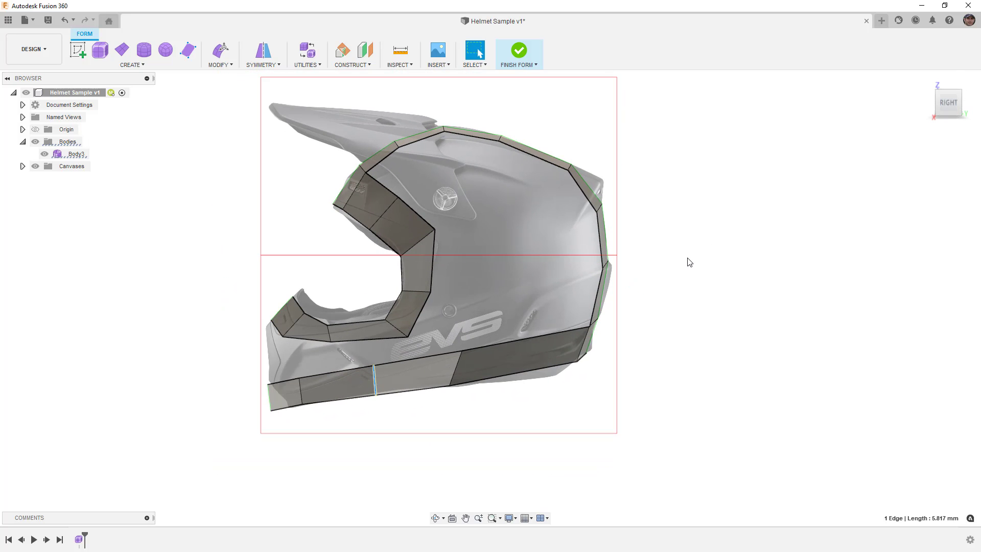
pyautogui.click(229, 66)
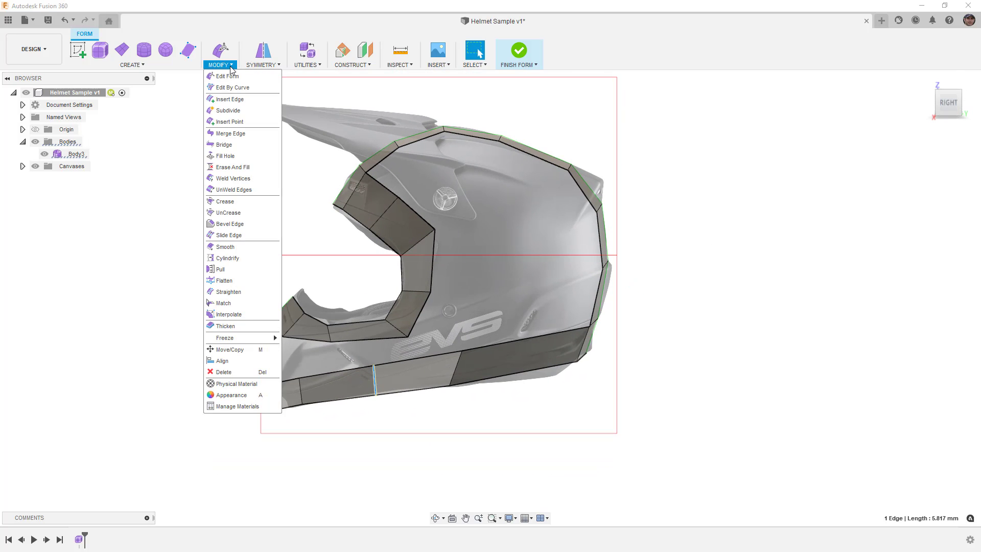
pyautogui.click(231, 125)
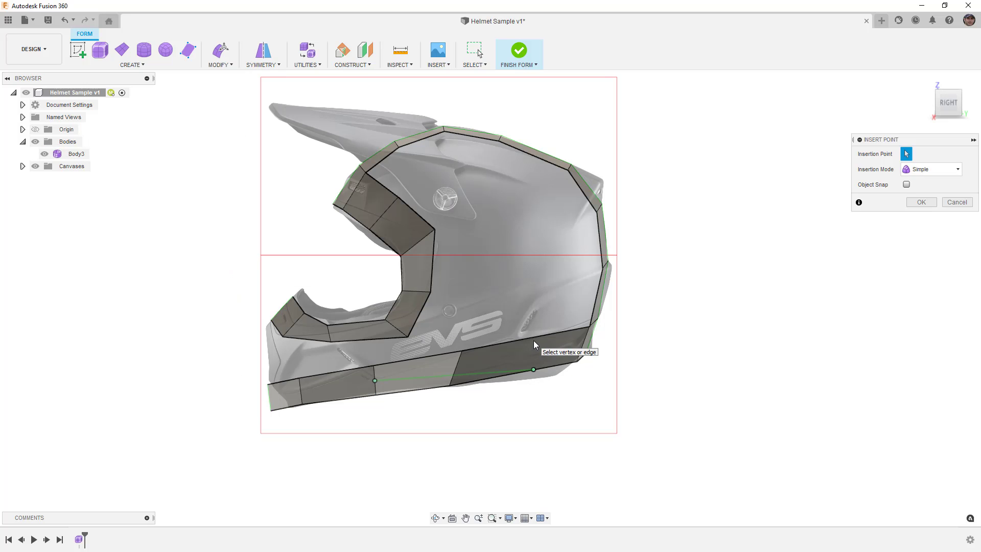
pyautogui.press('Escape')
# Insert an edge across the lower strip's rear segment, connecting new points about midway along its upper and lower edges.
pyautogui.rightClick(650, 352)
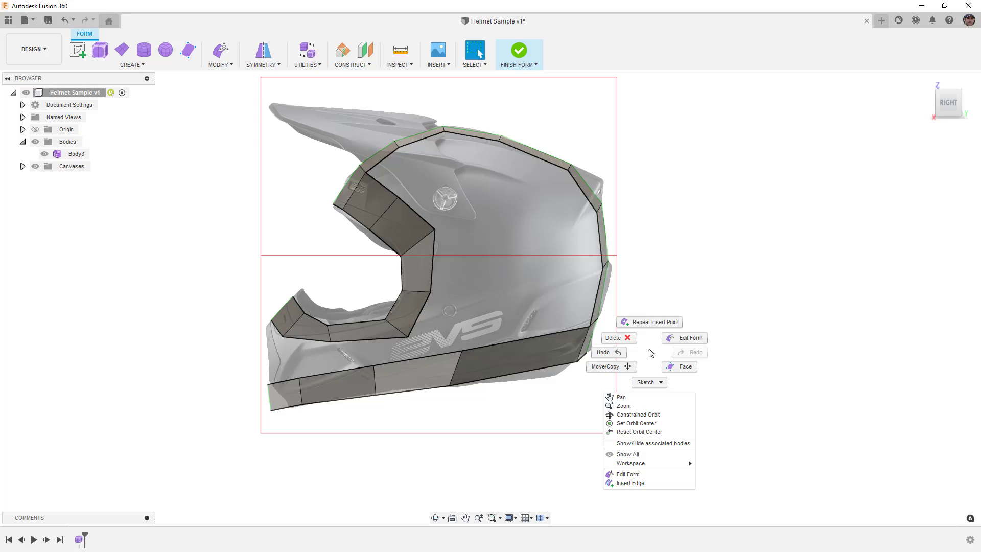
pyautogui.click(655, 322)
pyautogui.click(526, 339)
# Move the new rear-segment edge 4 mm outward from the symmetry plane, check the form in smooth display, and return to box display.
pyautogui.click(530, 353)
pyautogui.keyDown('shift'); pyautogui.moveTo(532, 357); pyautogui.dragTo(493, 391, button='middle'); pyautogui.keyUp('shift')
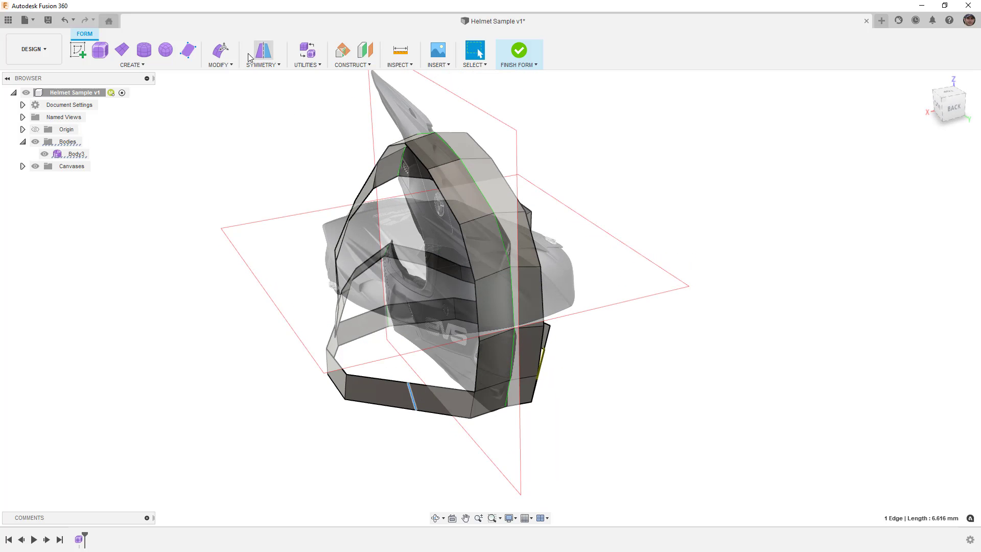
pyautogui.click(221, 50)
pyautogui.moveTo(384, 403); pyautogui.dragTo(363, 409)
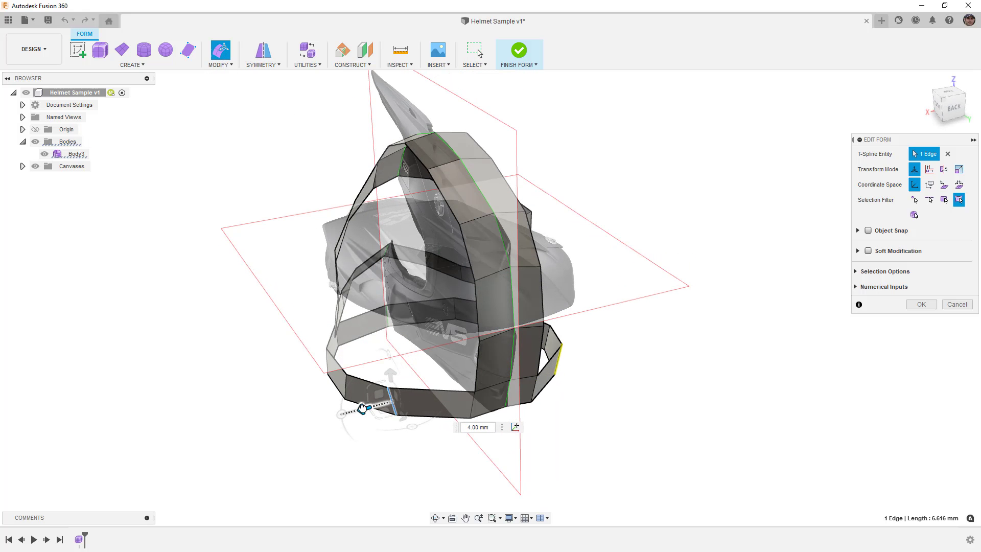
pyautogui.keyDown('shift'); pyautogui.moveTo(425, 410); pyautogui.dragTo(310, 390, button='middle'); pyautogui.keyUp('shift')
pyautogui.hotkey('alt', '3')
pyautogui.keyDown('shift'); pyautogui.moveTo(385, 338); pyautogui.dragTo(409, 337, button='middle'); pyautogui.keyUp('shift')
pyautogui.hotkey('ctrl', '1')
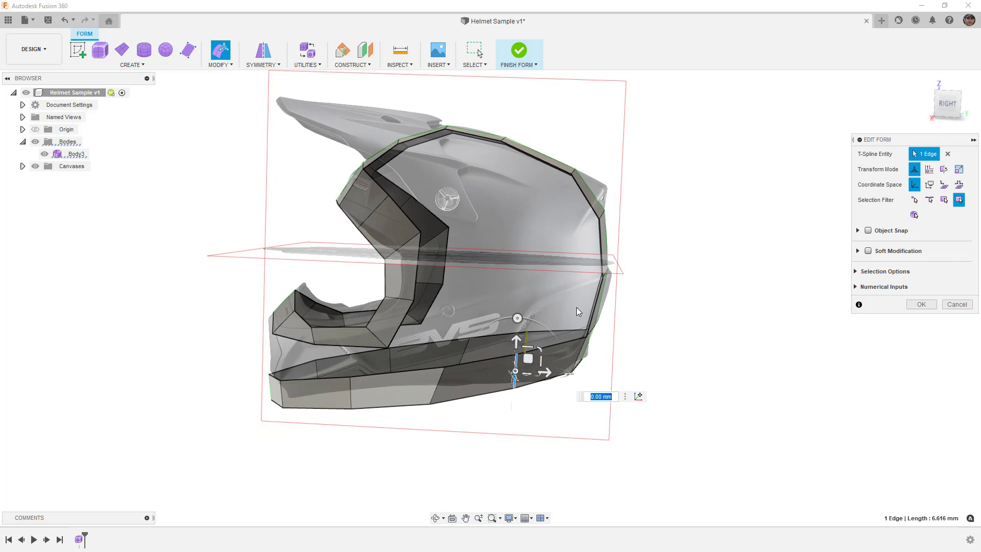
# Extrude the eye-opening strip's rear vertical edge rearward in two segments, reaching about 11.2 mm and then about 24.5 mm back.
pyautogui.click(948, 104)
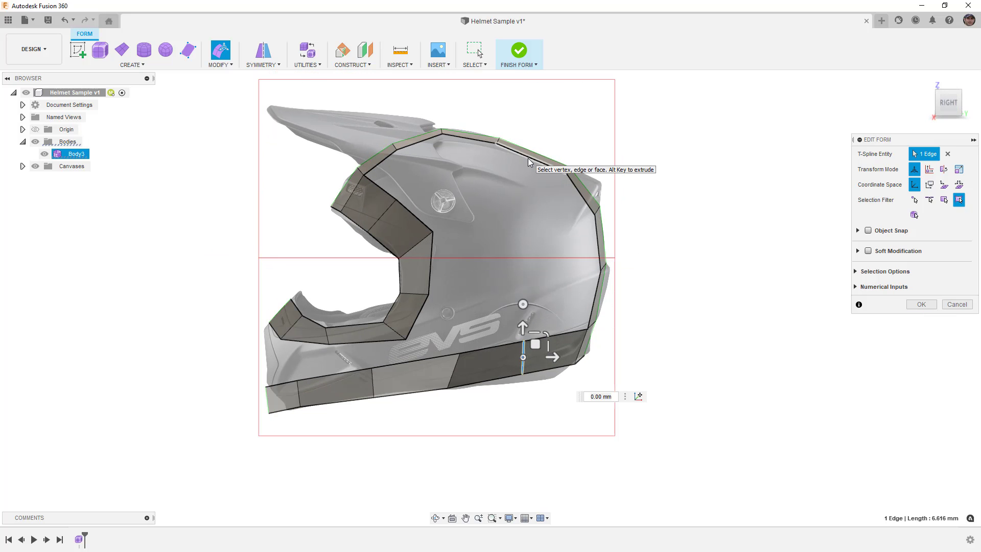
pyautogui.click(432, 249)
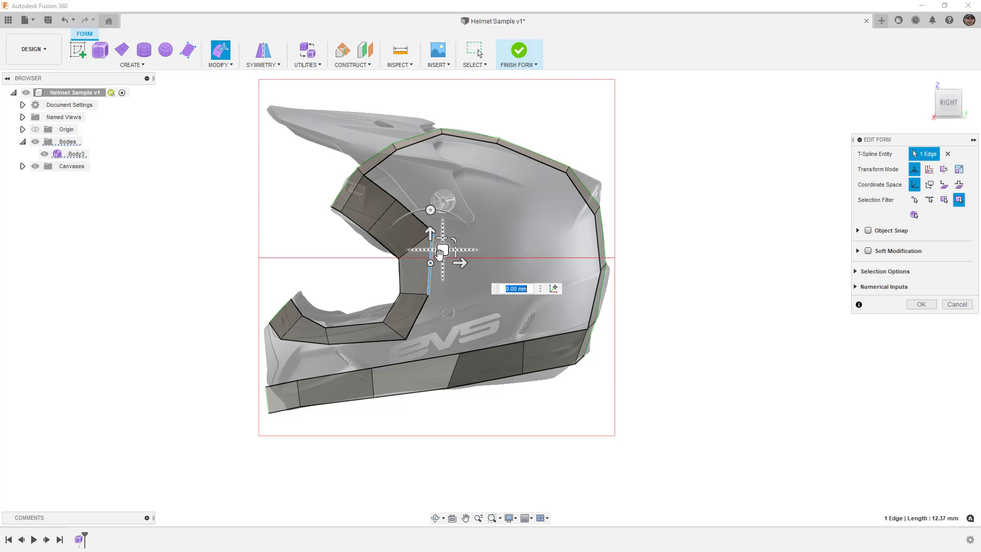
pyautogui.moveTo(440, 249); pyautogui.dragTo(497, 249)
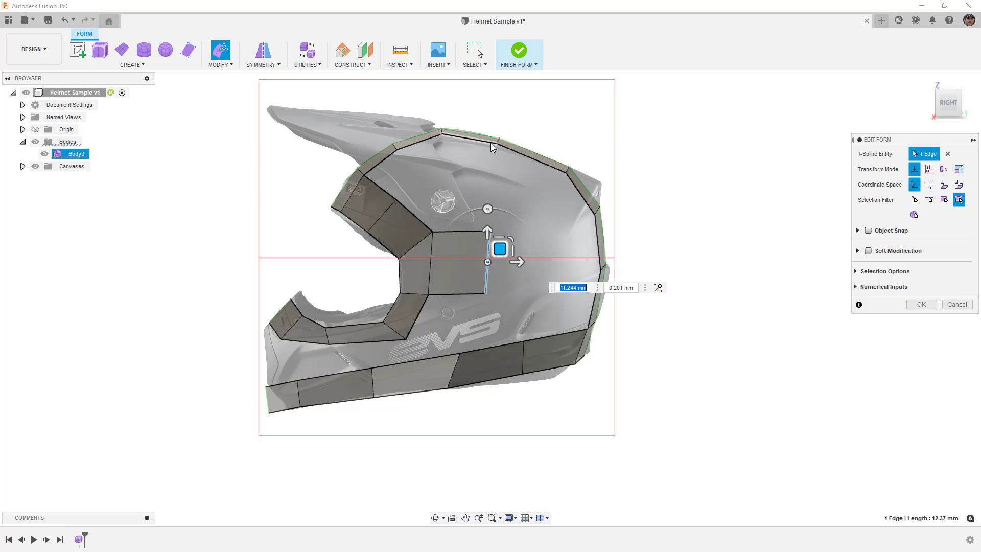
pyautogui.moveTo(500, 249); pyautogui.dragTo(567, 241)
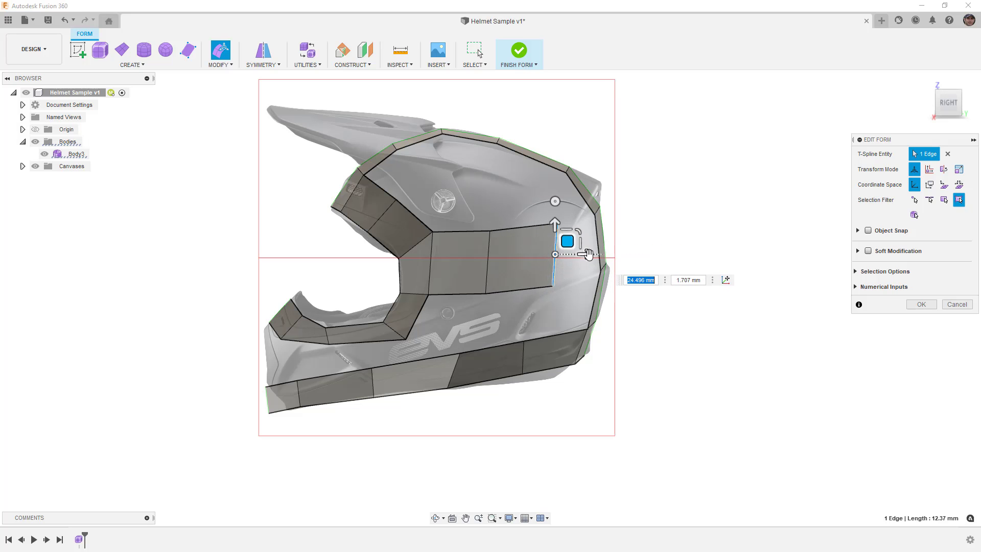
# Try to set the manipulator pivot at the upper vertex of the side strip's end edge.
pyautogui.click(728, 281)
pyautogui.click(556, 225)
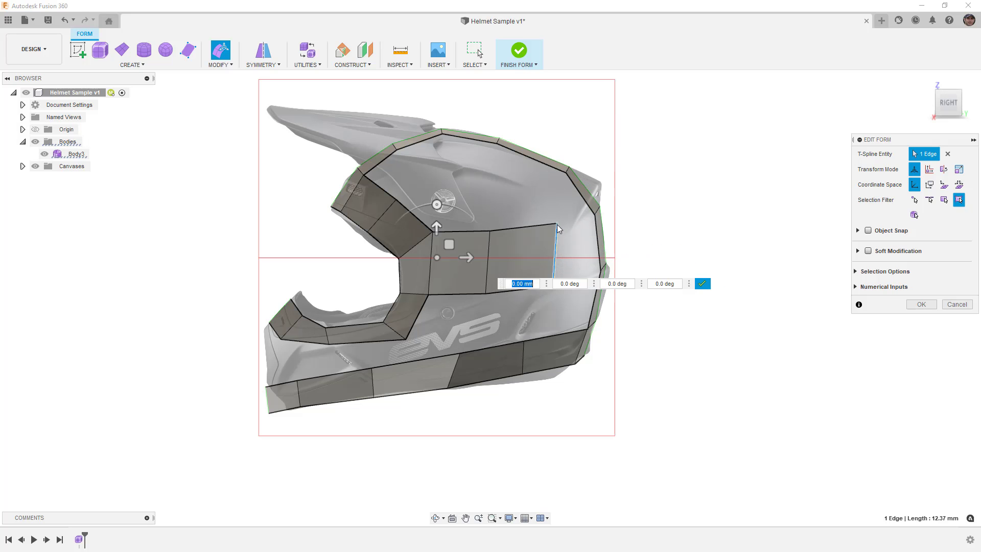
pyautogui.click(704, 285)
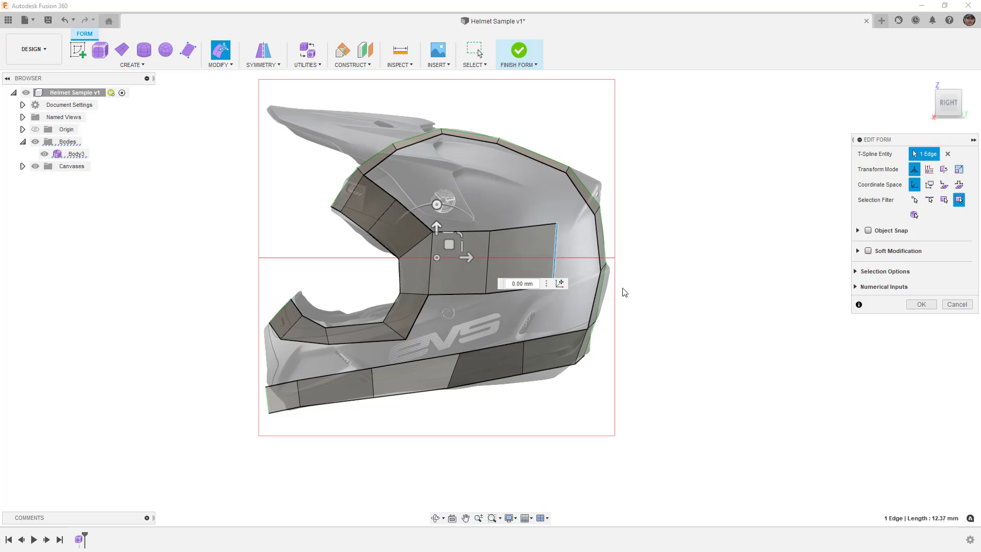
# Set the manipulator pivot at the upper vertex of the side strip's end edge and rotate the edge 10 degrees.
pyautogui.click(562, 284)
pyautogui.click(556, 223)
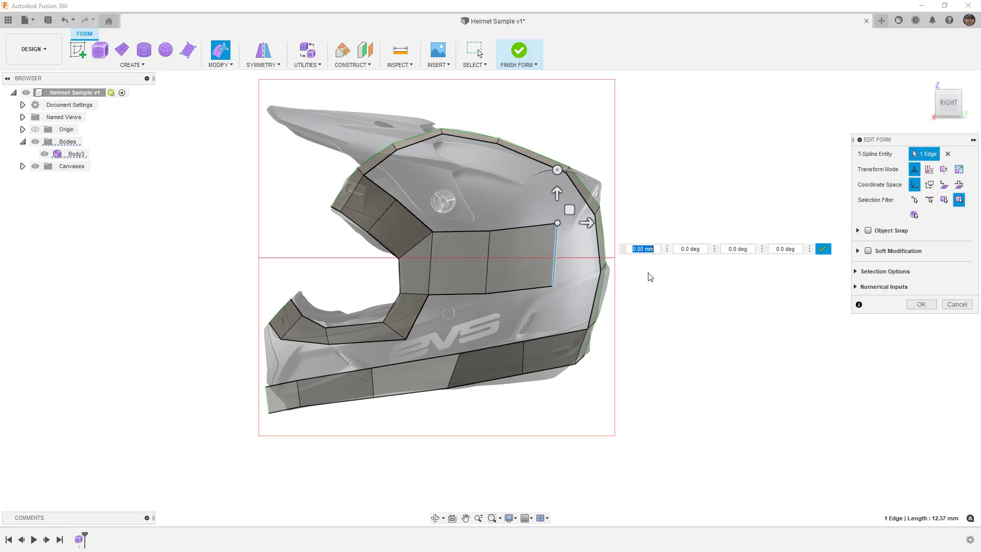
pyautogui.click(823, 250)
pyautogui.moveTo(556, 169); pyautogui.dragTo(548, 170)
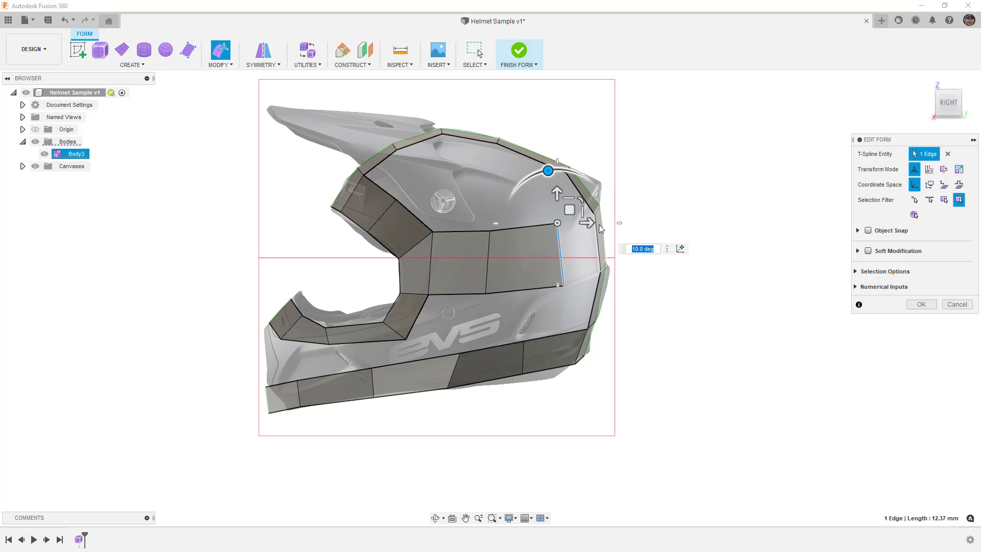
# Extrude the side strip's end edge one more short segment rearward and slightly up toward the crown strip at the back.
pyautogui.moveTo(570, 210); pyautogui.dragTo(600, 202)
pyautogui.keyDown('shift'); pyautogui.moveTo(600, 202); pyautogui.dragTo(565, 281, button='middle'); pyautogui.keyUp('shift')
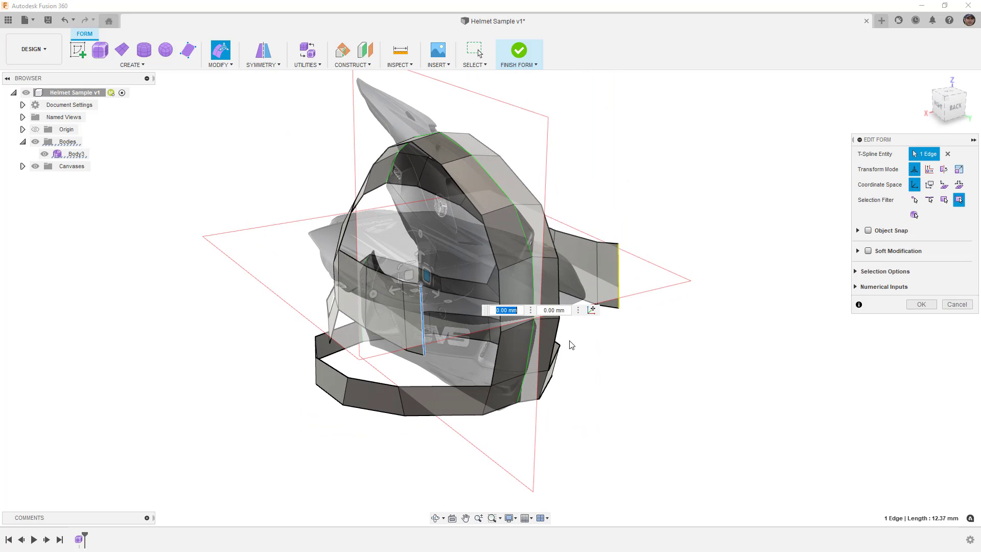
pyautogui.click(918, 305)
# Weld the upper and lower end vertices of the side strip to the matching vertices on the rear crown strip.
pyautogui.click(221, 65)
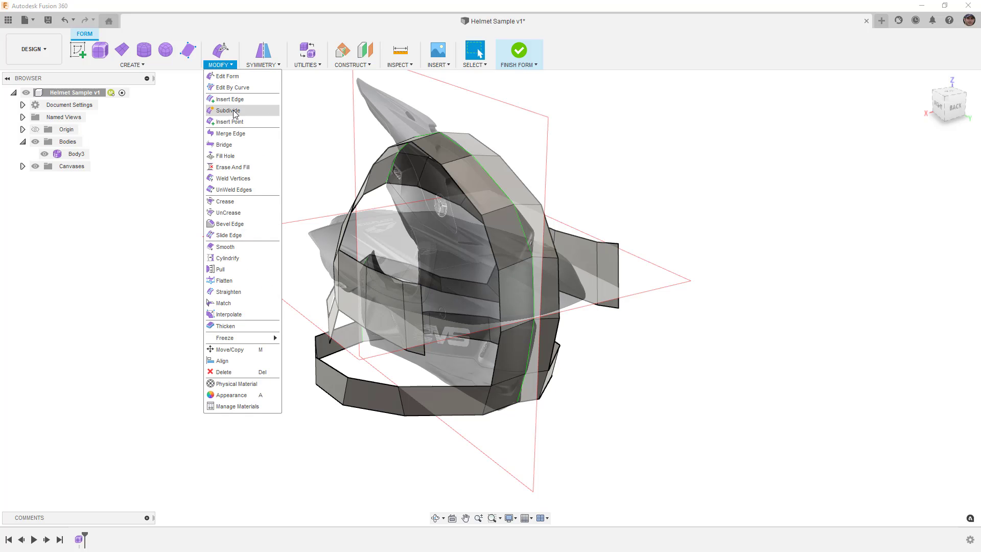
pyautogui.click(240, 180)
pyautogui.click(421, 286)
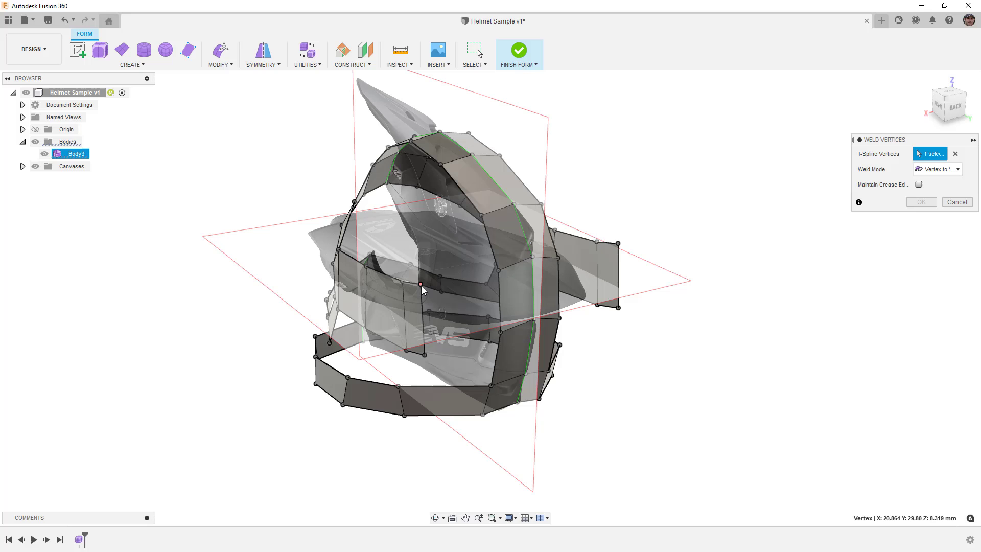
pyautogui.click(498, 271)
pyautogui.click(425, 354)
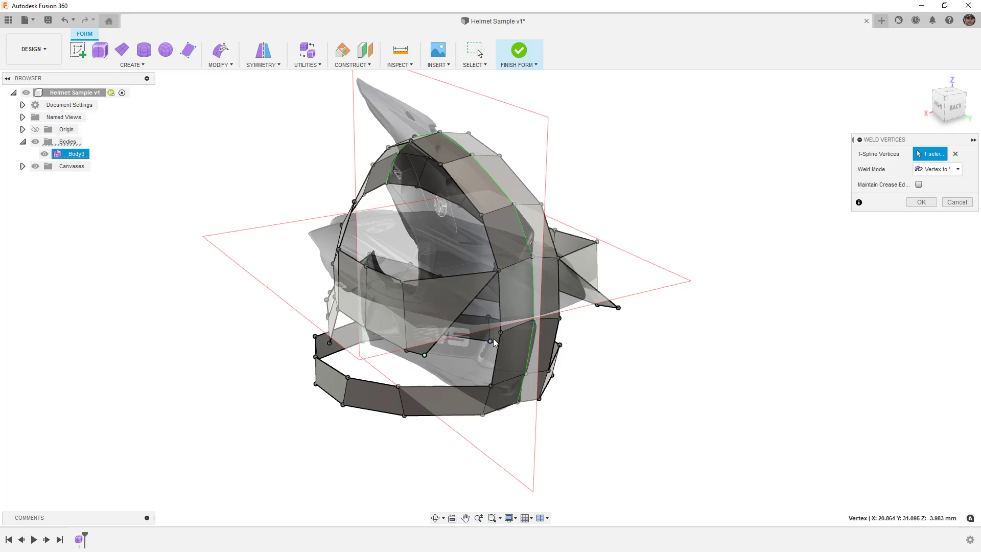
pyautogui.click(499, 332)
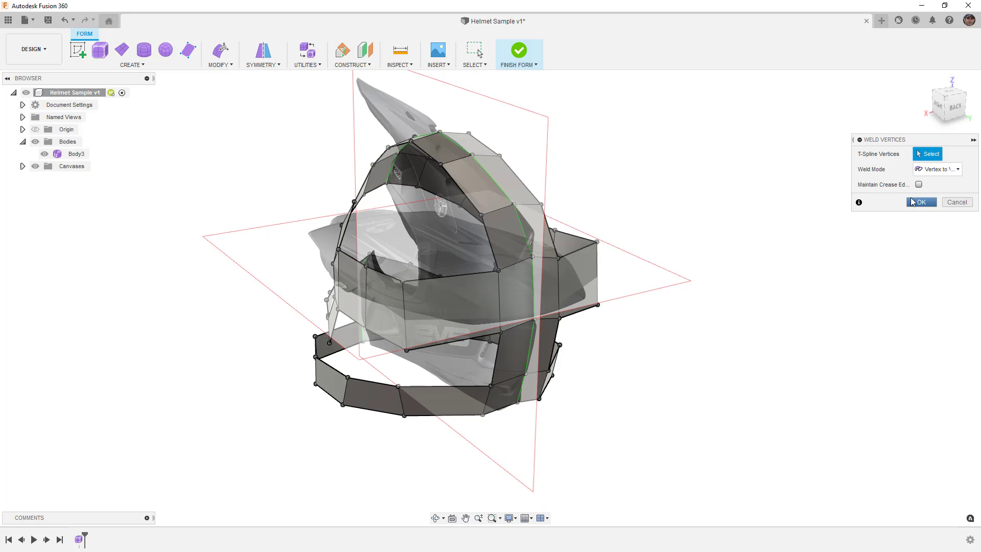
pyautogui.click(919, 202)
# Move the side strip's rearmost vertical edge before the crown strip 4 mm inward toward the symmetry plane.
pyautogui.click(404, 299)
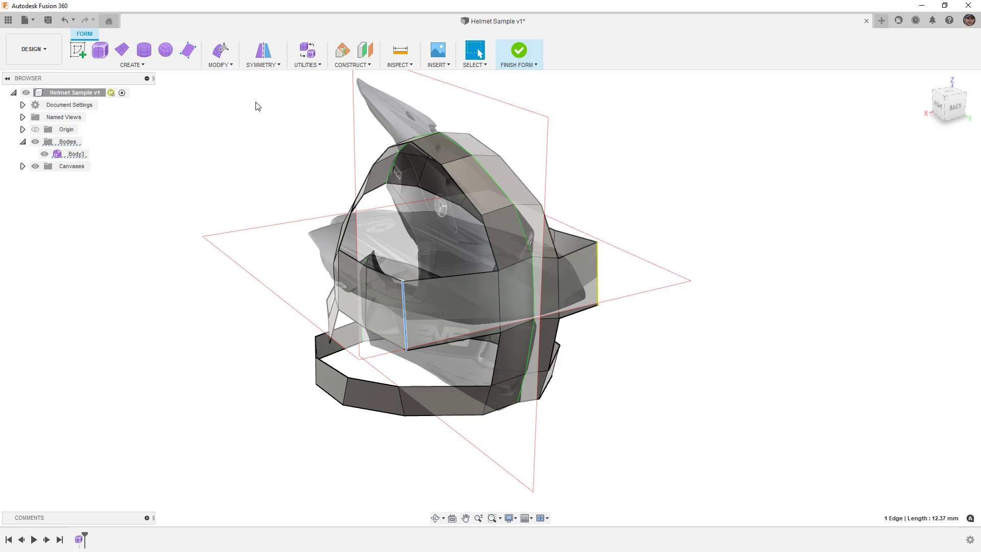
pyautogui.click(220, 49)
pyautogui.keyDown('shift'); pyautogui.moveTo(383, 300); pyautogui.dragTo(379, 317, button='middle'); pyautogui.keyUp('shift')
pyautogui.moveTo(377, 365); pyautogui.dragTo(400, 352)
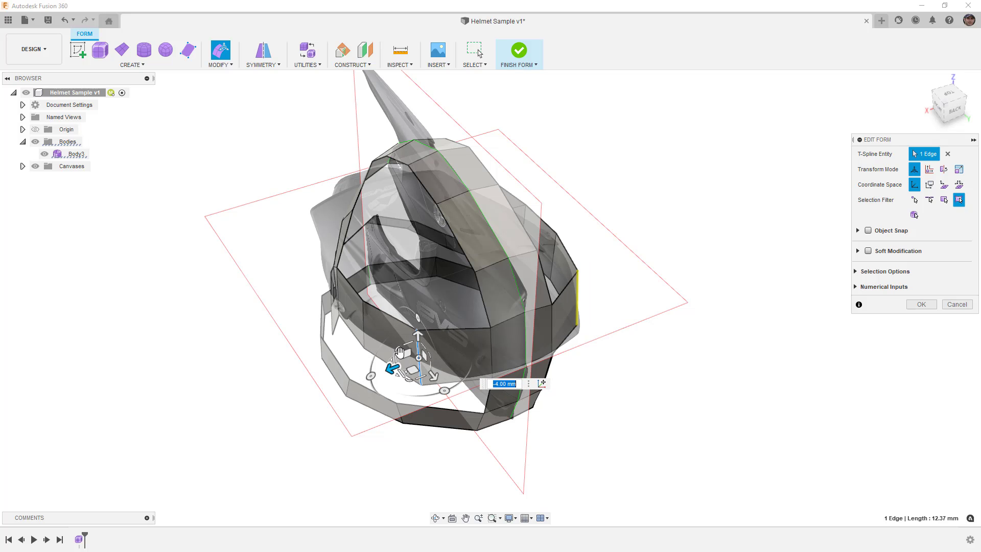
# Shift the inserted edge in the lower strip's rear segment slightly rearward against the top-view canvas.
pyautogui.click(949, 93)
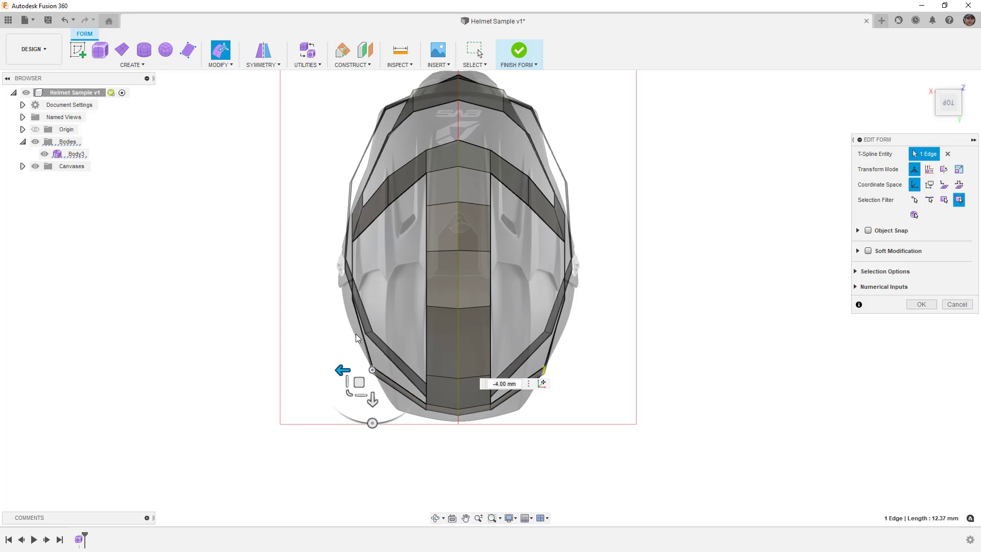
pyautogui.scroll(4, 369, 336)
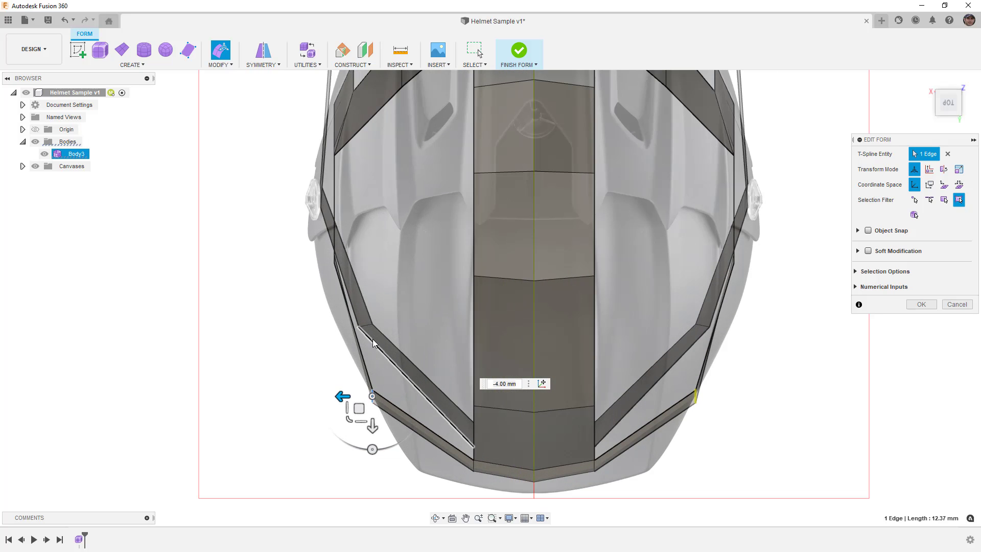
pyautogui.click(364, 328)
pyautogui.moveTo(353, 341)
pyautogui.mouseDown()
pyautogui.moveTo(341, 345)
pyautogui.moveTo(351, 349)
pyautogui.mouseUp()
pyautogui.keyDown('shift'); pyautogui.moveTo(450, 435); pyautogui.dragTo(576, 346, button='middle'); pyautogui.keyUp('shift')
pyautogui.scroll(-2, 475, 346)
pyautogui.scroll(-3, 476, 347)
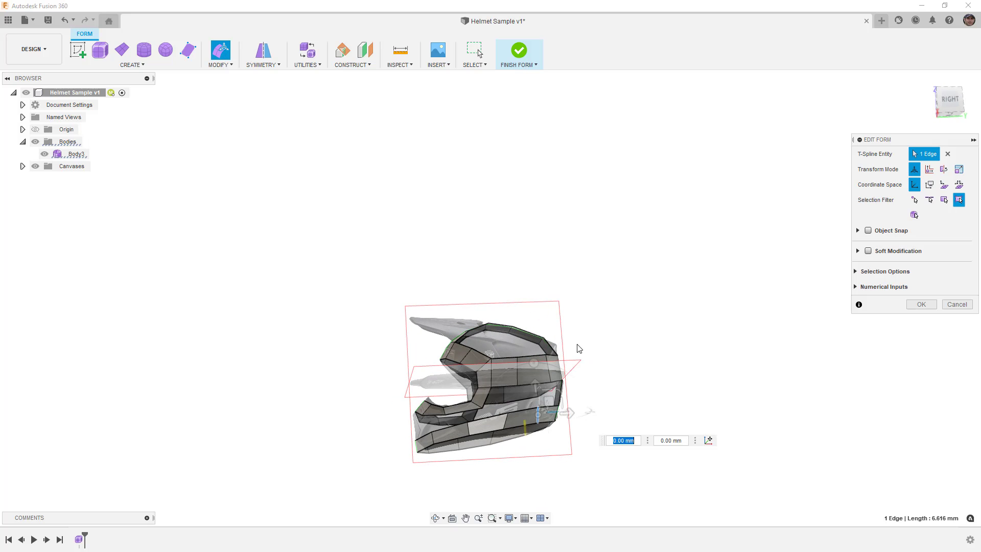
pyautogui.click(948, 101)
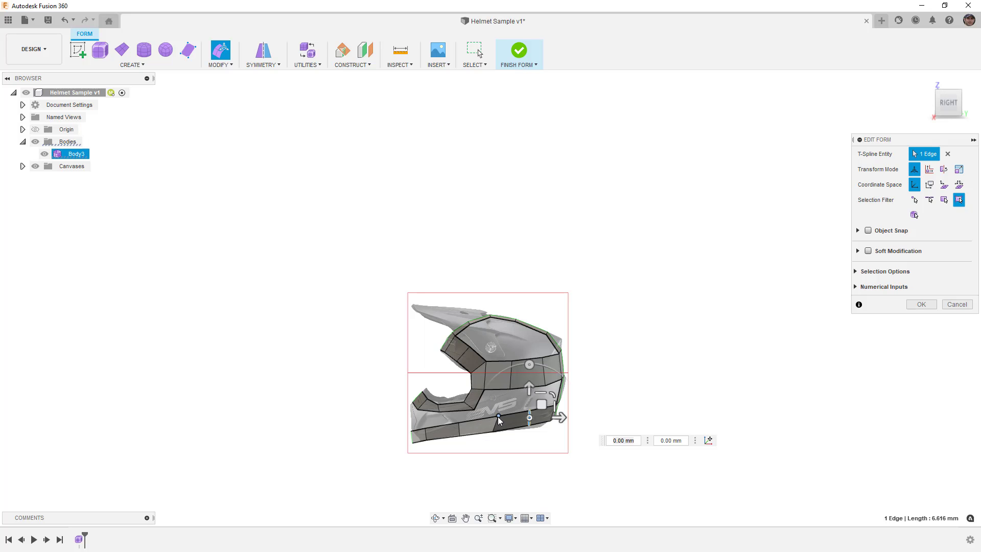
pyautogui.keyDown('shift'); pyautogui.moveTo(513, 430); pyautogui.dragTo(464, 392, button='middle'); pyautogui.keyUp('shift')
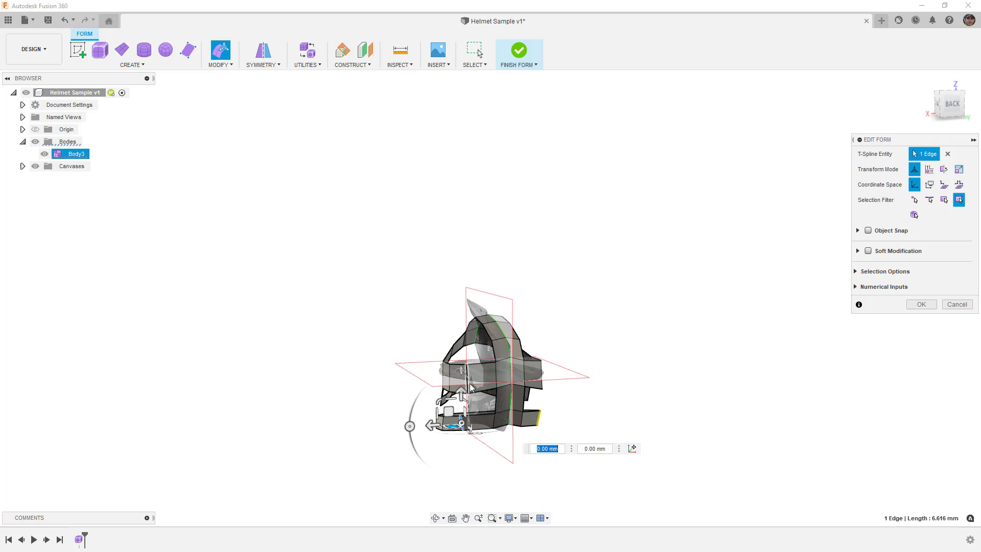
pyautogui.scroll(3, 445, 385)
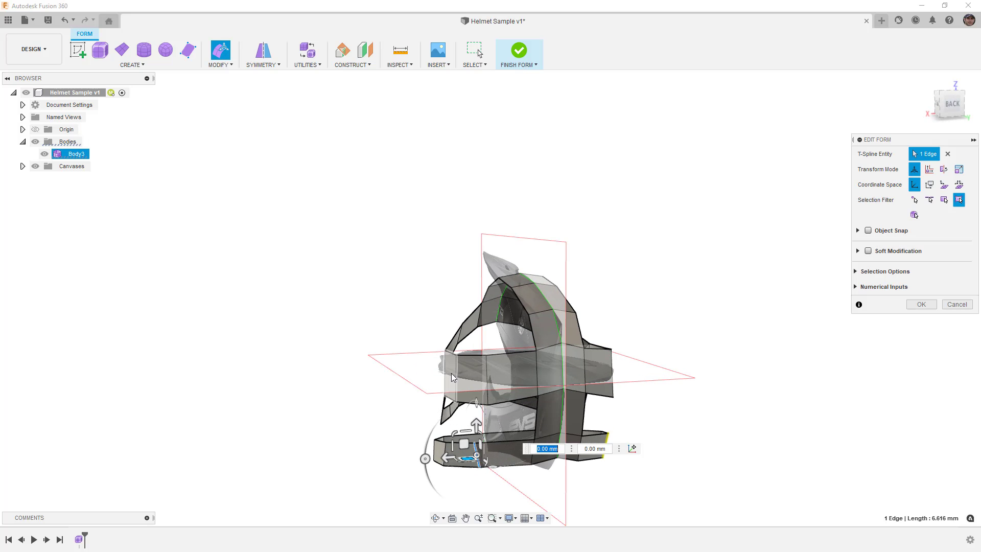
# Move the side strip's rear vertical edge 4 mm outward from the symmetry plane, checking it against the smooth shape.
pyautogui.click(453, 376)
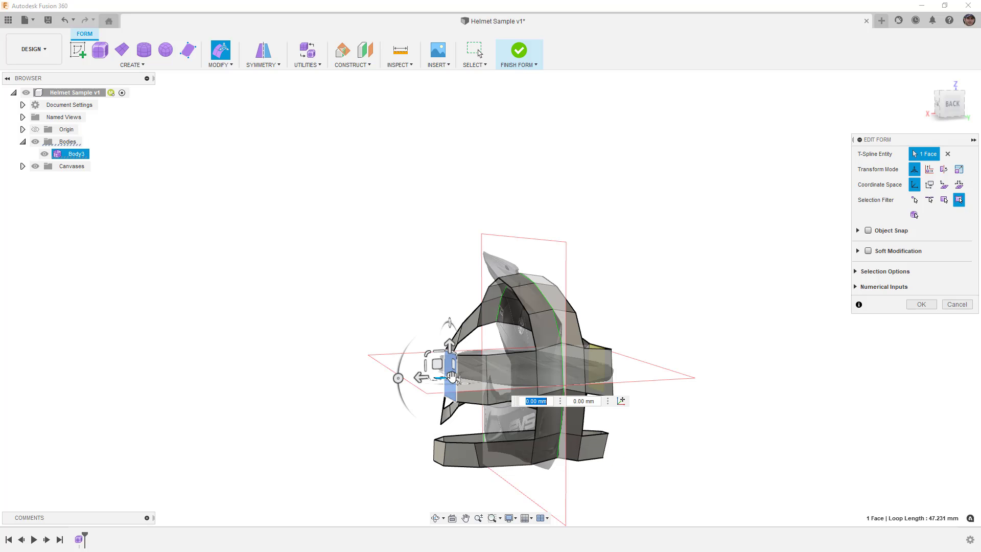
pyautogui.click(954, 104)
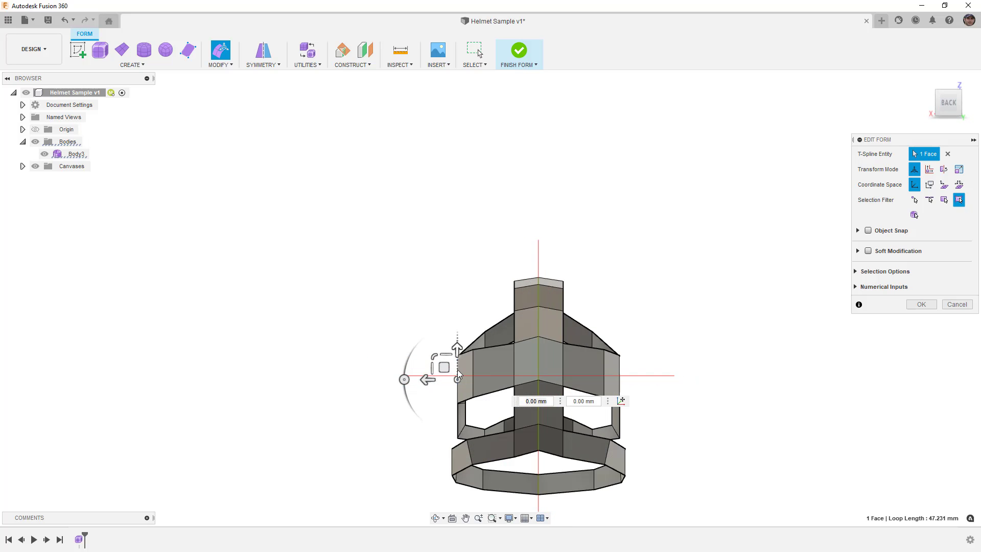
pyautogui.scroll(2, 449, 366)
pyautogui.moveTo(433, 378)
pyautogui.mouseDown()
pyautogui.moveTo(409, 382)
pyautogui.moveTo(433, 375)
pyautogui.mouseUp()
pyautogui.click(485, 343)
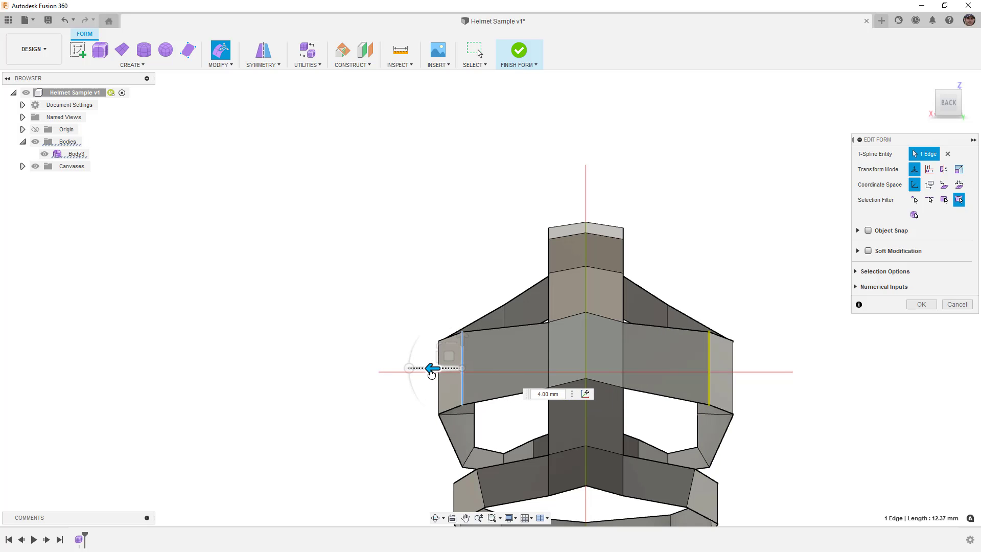
pyautogui.click(546, 345)
pyautogui.scroll(-4, 548, 342)
pyautogui.keyDown('shift'); pyautogui.moveTo(535, 367); pyautogui.dragTo(706, 435, button='middle'); pyautogui.keyUp('shift')
pyautogui.hotkey('alt', '3')
pyautogui.keyDown('shift'); pyautogui.moveTo(511, 395); pyautogui.dragTo(625, 404, button='middle'); pyautogui.keyUp('shift')
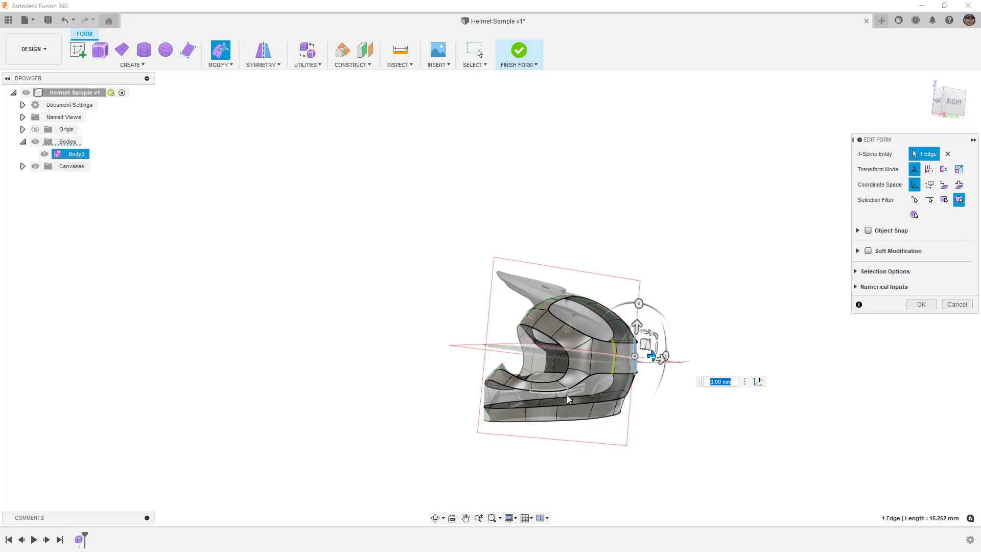
pyautogui.click(923, 304)
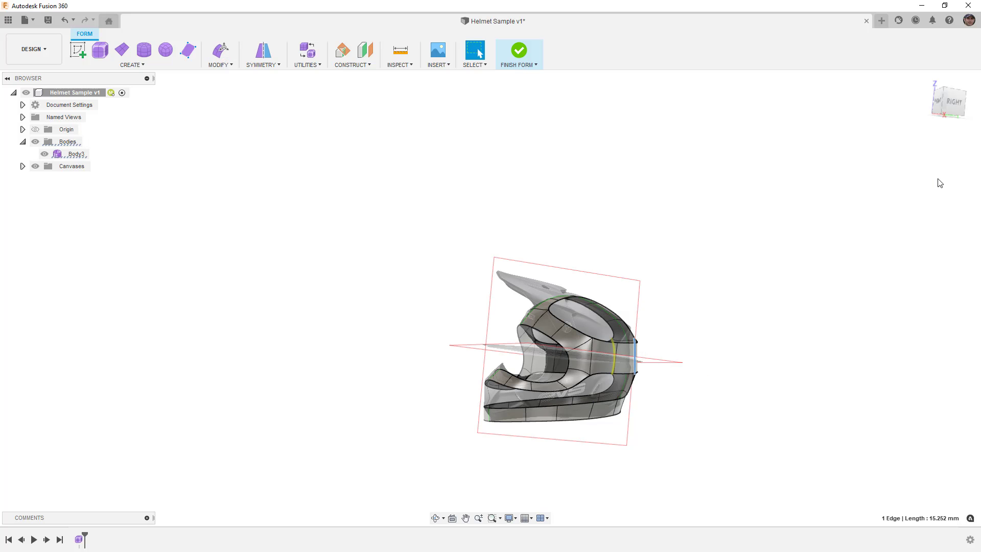
# Clear the edge selection and show the form in box display against the side canvas.
pyautogui.click(957, 101)
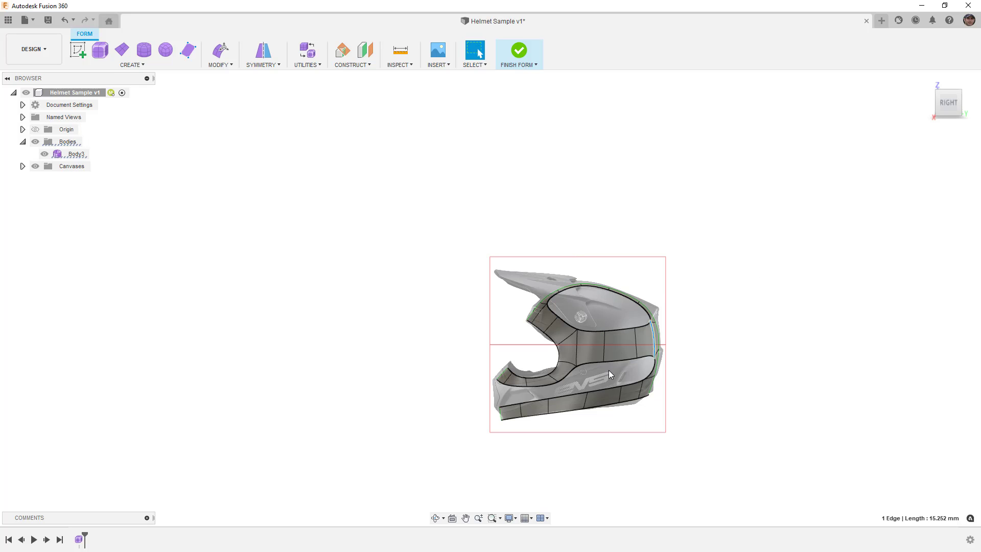
pyautogui.scroll(1, 597, 372)
pyautogui.press('Escape')
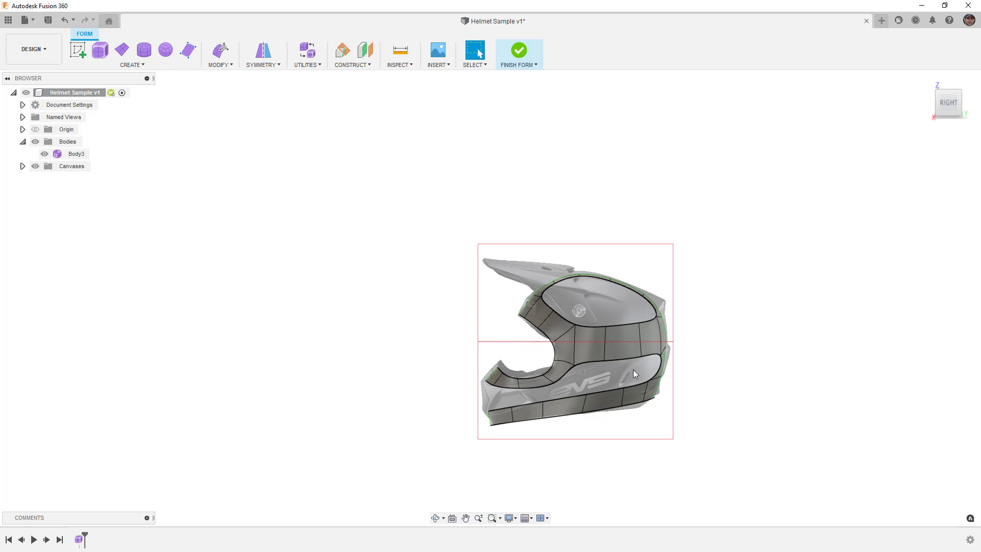
pyautogui.scroll(1, 609, 375)
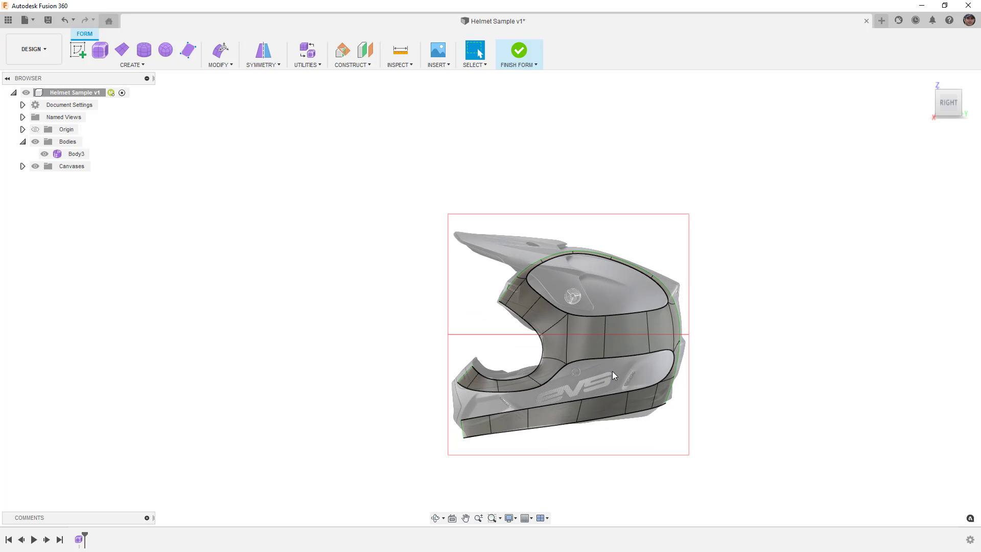
pyautogui.click(622, 345)
pyautogui.hotkey('alt', '1')
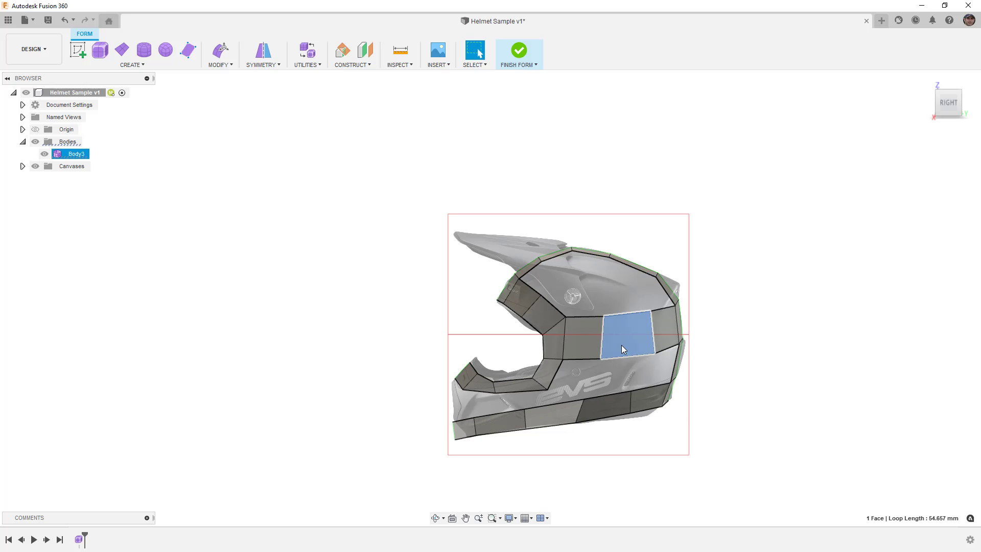
pyautogui.click(712, 360)
pyautogui.scroll(1, 655, 357)
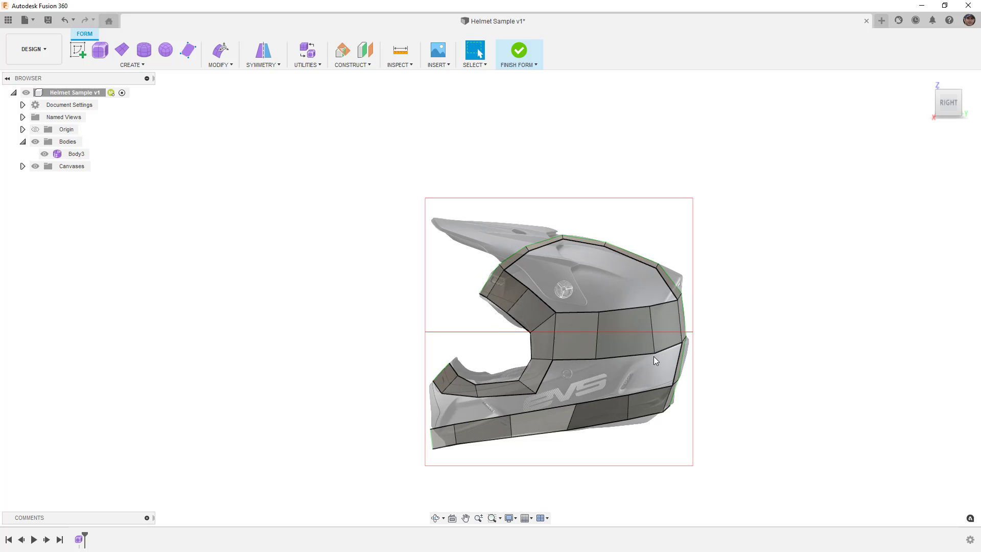
pyautogui.scroll(1, 654, 357)
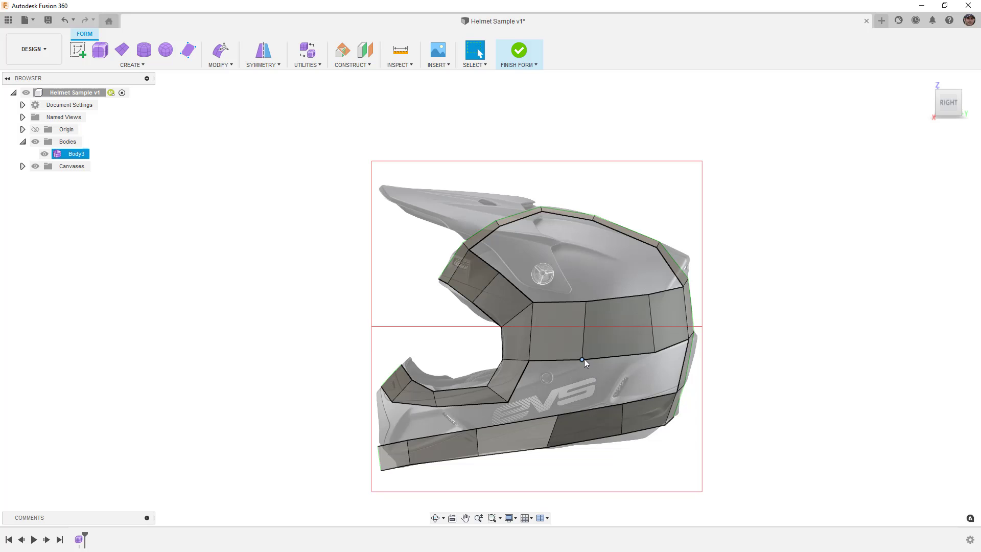
# Insert two upright edges by points in the lower strip's rear segments, roughly in line with the side strip's edges above.
pyautogui.click(589, 409)
pyautogui.click(220, 65)
pyautogui.click(237, 122)
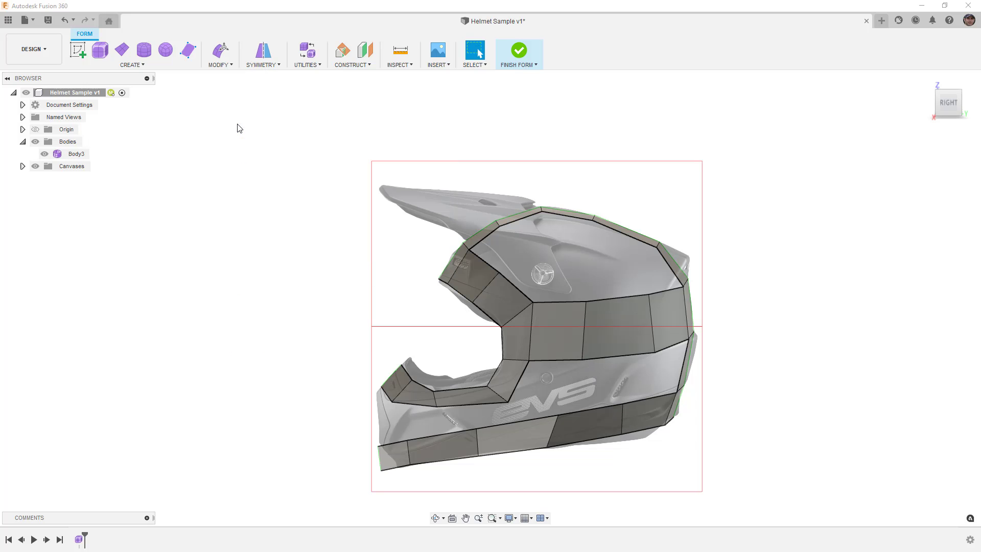
pyautogui.click(649, 397)
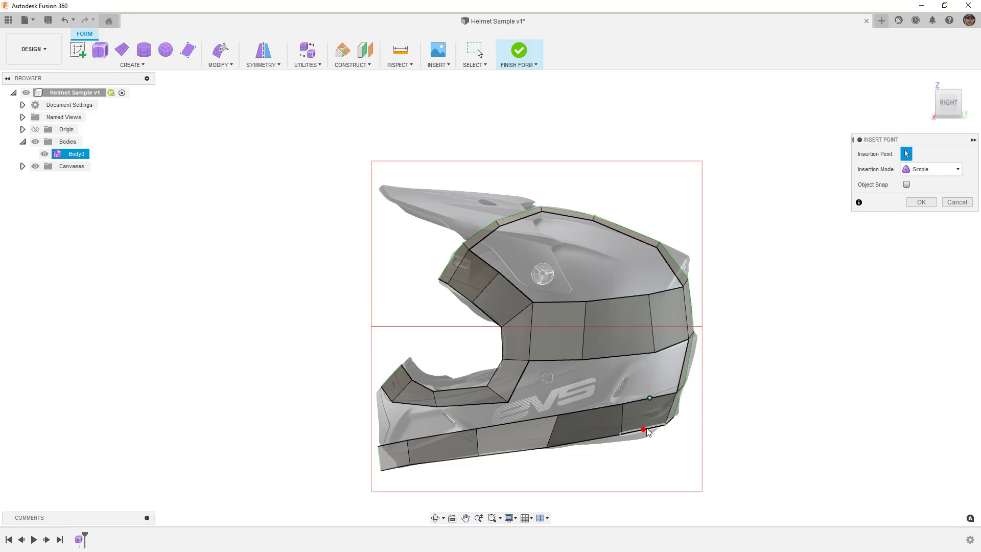
pyautogui.click(650, 428)
pyautogui.press('Return')
pyautogui.rightClick(767, 424)
pyautogui.click(768, 399)
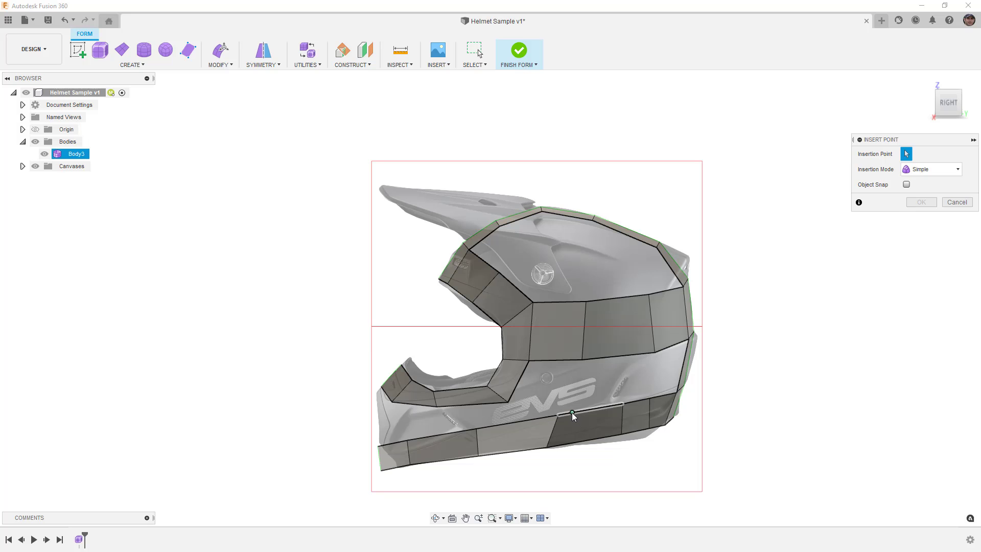
pyautogui.click(567, 444)
pyautogui.press('Return')
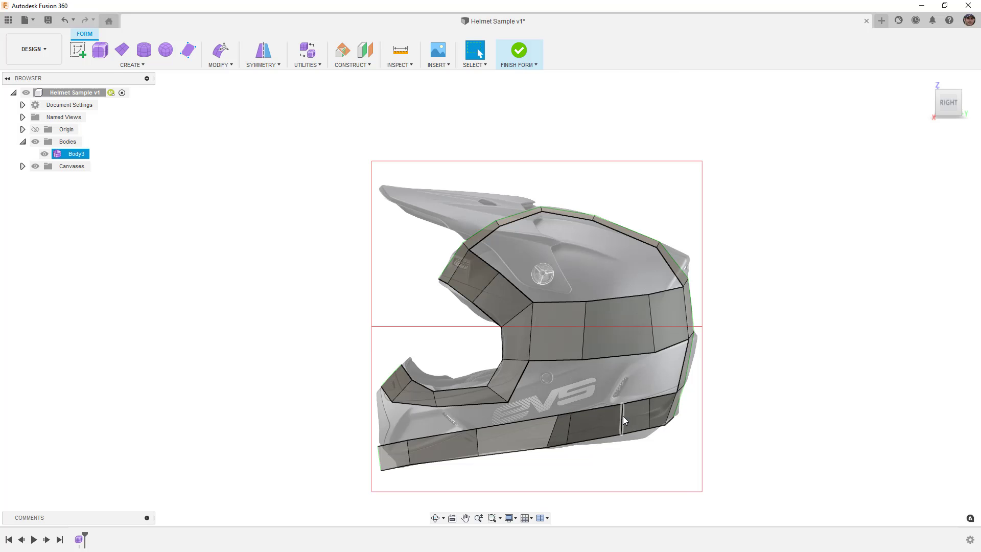
# Delete the two old upright edges in the rear part of the lower strip beside the newly inserted ones.
pyautogui.click(623, 416)
pyautogui.click(556, 424)
pyautogui.press('Delete')
# Bridge the side strip's lower edge to the lower strip's matching upper edge in the rear area with 1 face.
pyautogui.click(591, 358)
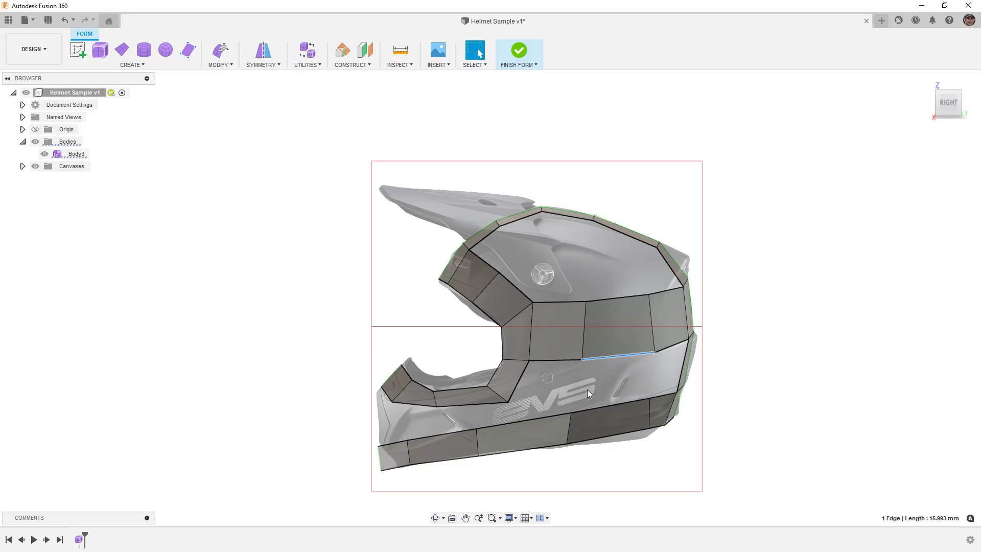
pyautogui.click(587, 411)
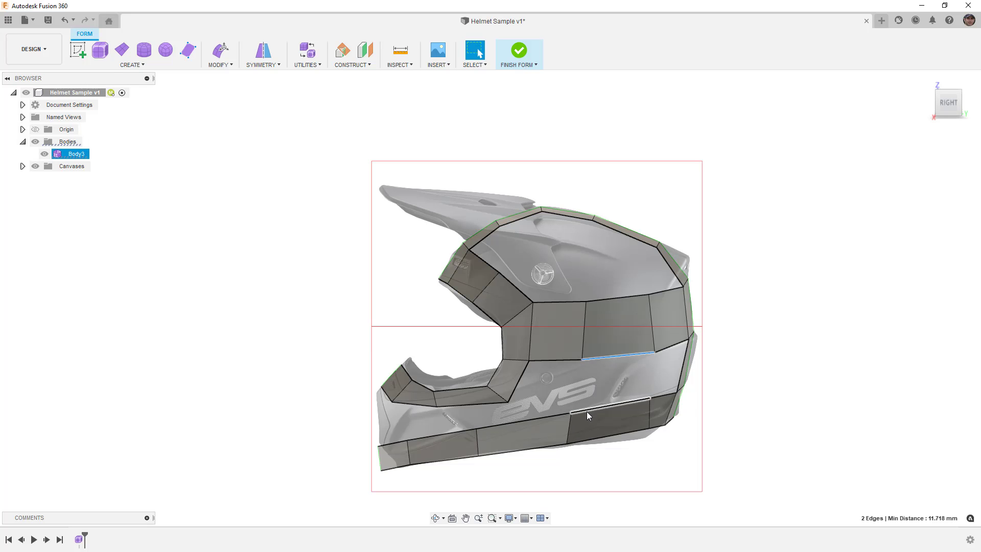
pyautogui.click(221, 63)
pyautogui.click(225, 144)
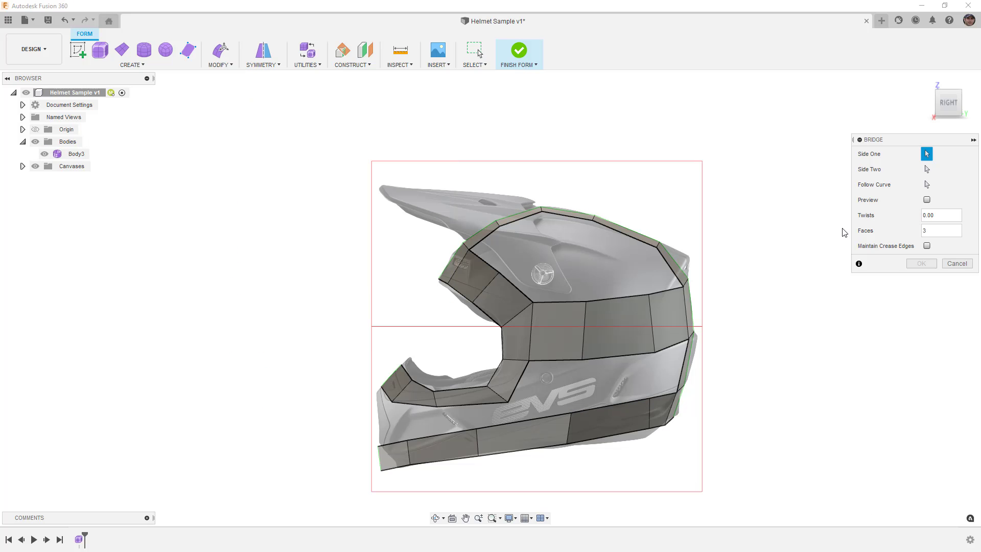
pyautogui.click(597, 358)
pyautogui.click(584, 407)
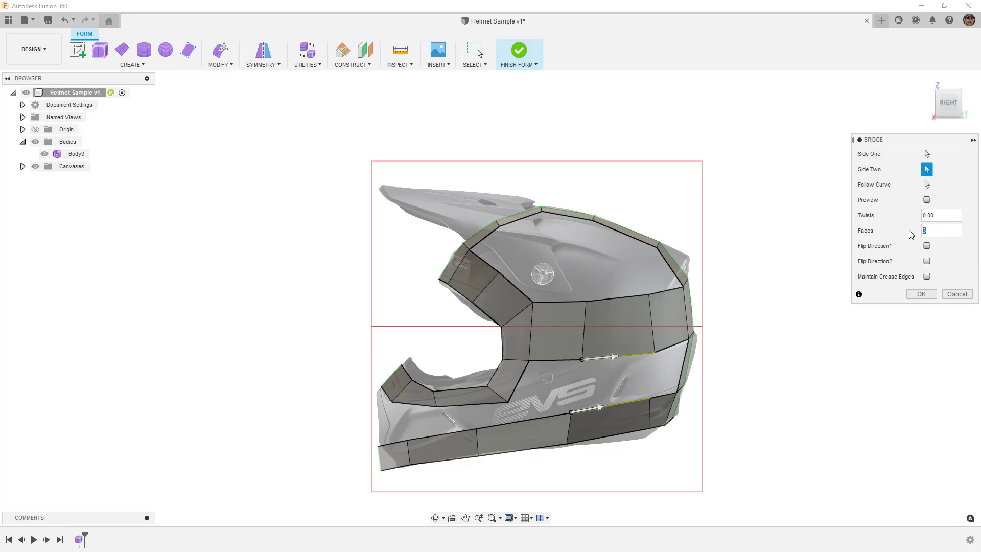
pyautogui.write('1')
pyautogui.keyDown('shift'); pyautogui.moveTo(786, 329); pyautogui.dragTo(673, 354, button='middle'); pyautogui.keyUp('shift')
pyautogui.click(921, 294)
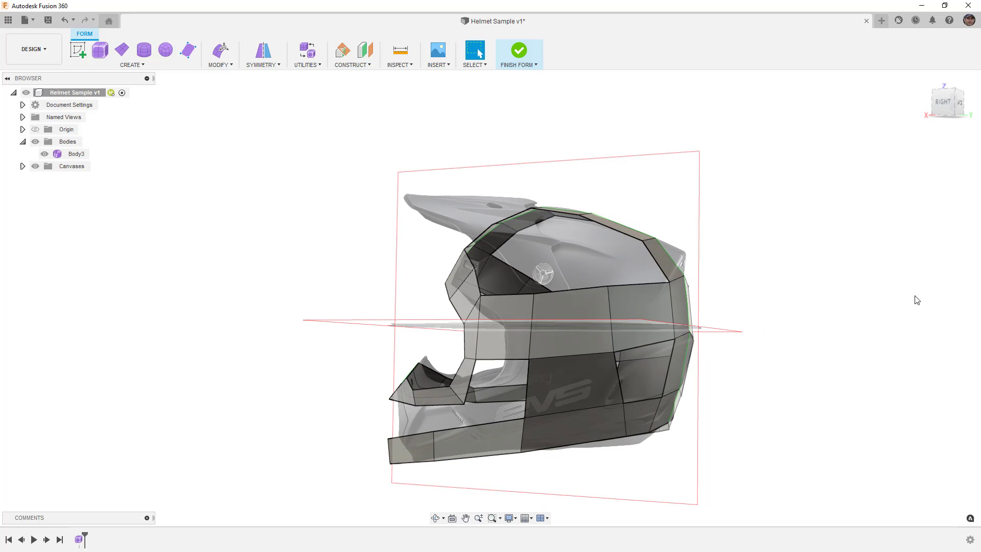
# Fill the remaining hole between the new bridge face and the rear center strip, and check it in smooth display.
pyautogui.click(220, 65)
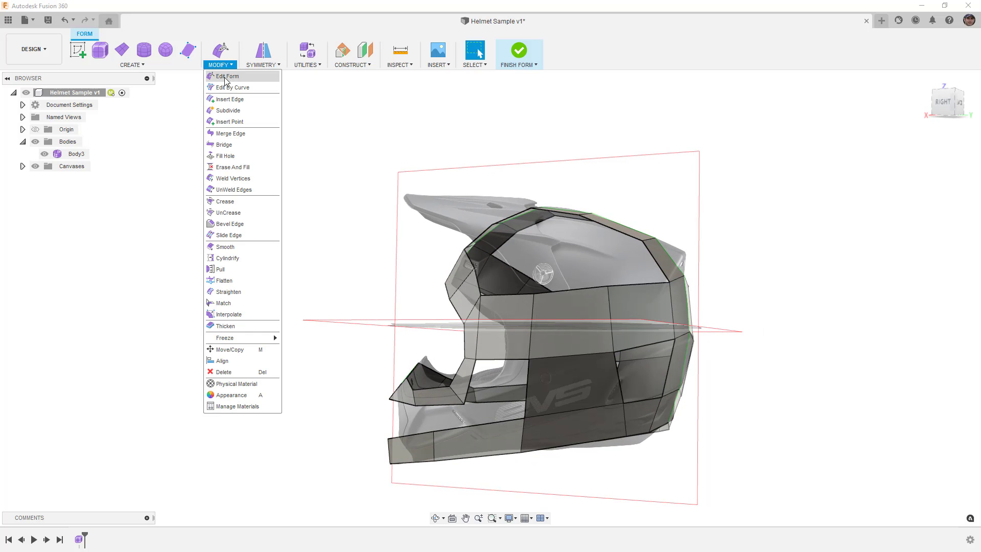
pyautogui.click(224, 160)
pyautogui.click(642, 347)
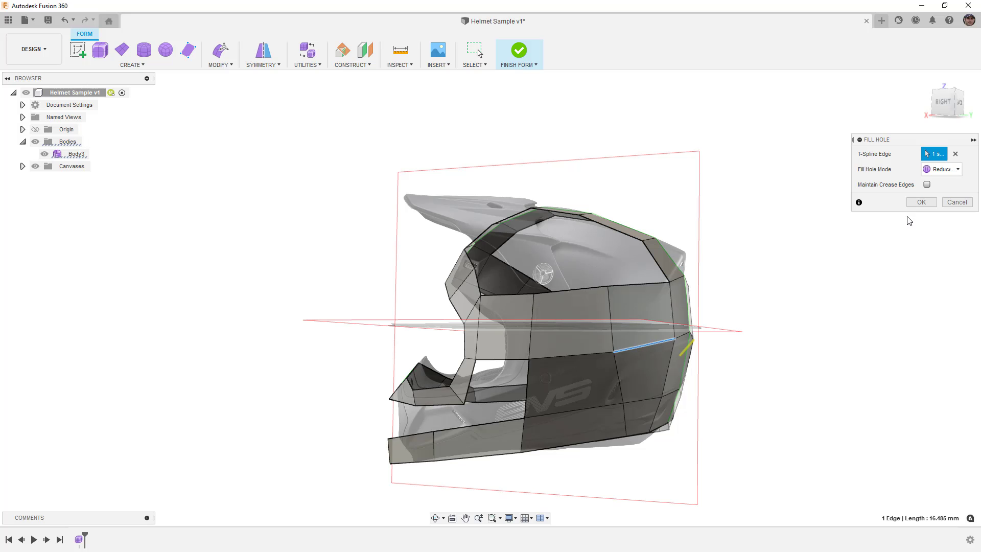
pyautogui.click(921, 202)
pyautogui.keyDown('shift'); pyautogui.moveTo(772, 297); pyautogui.dragTo(611, 325, button='middle'); pyautogui.keyUp('shift')
pyautogui.hotkey('alt', '3')
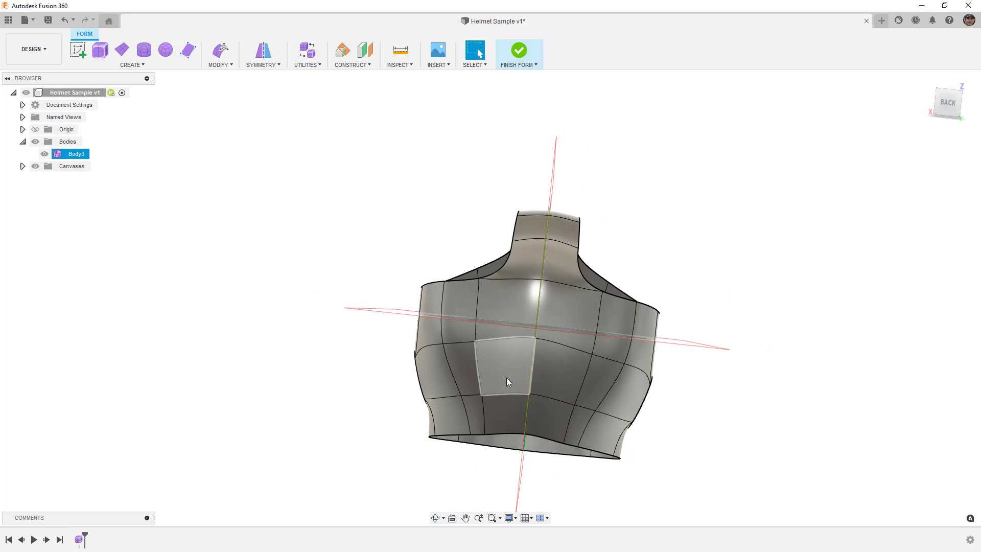
pyautogui.hotkey('alt', '1')
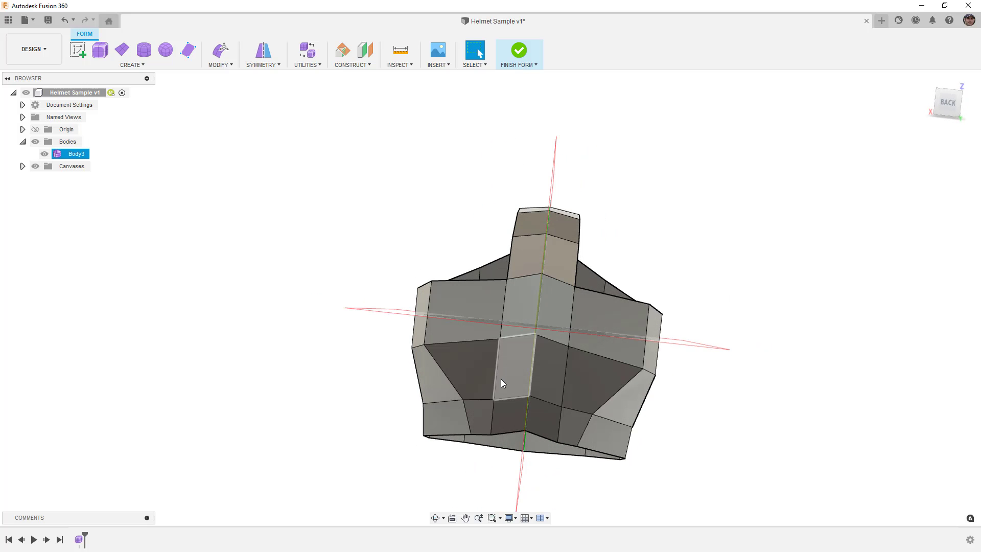
# Shift the lower strip's inserted rear edge outward under the side strip's vertical edge, and nudge the side strip's lower vertex about 0.4 mm inward.
pyautogui.keyDown('shift'); pyautogui.moveTo(480, 380); pyautogui.dragTo(606, 372, button='middle'); pyautogui.keyUp('shift')
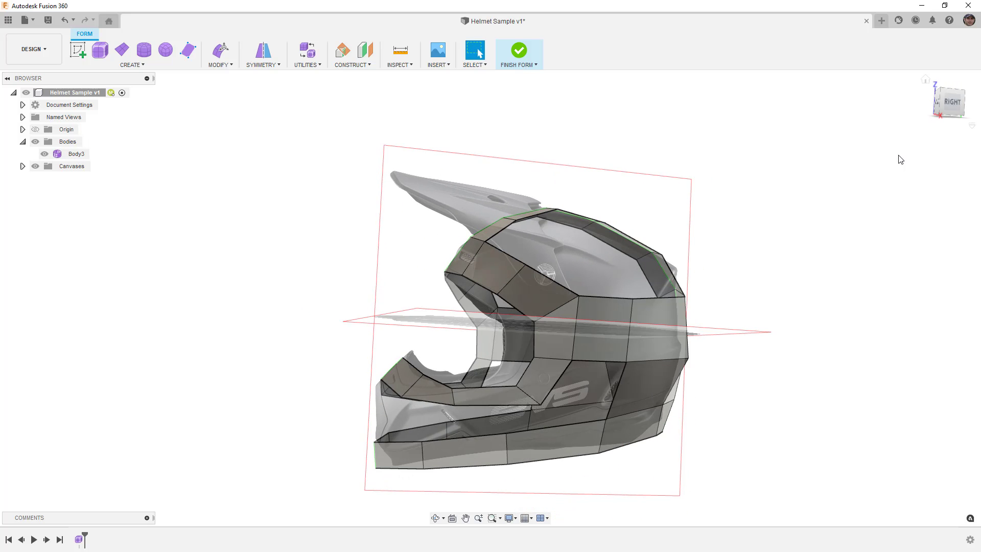
pyautogui.click(953, 105)
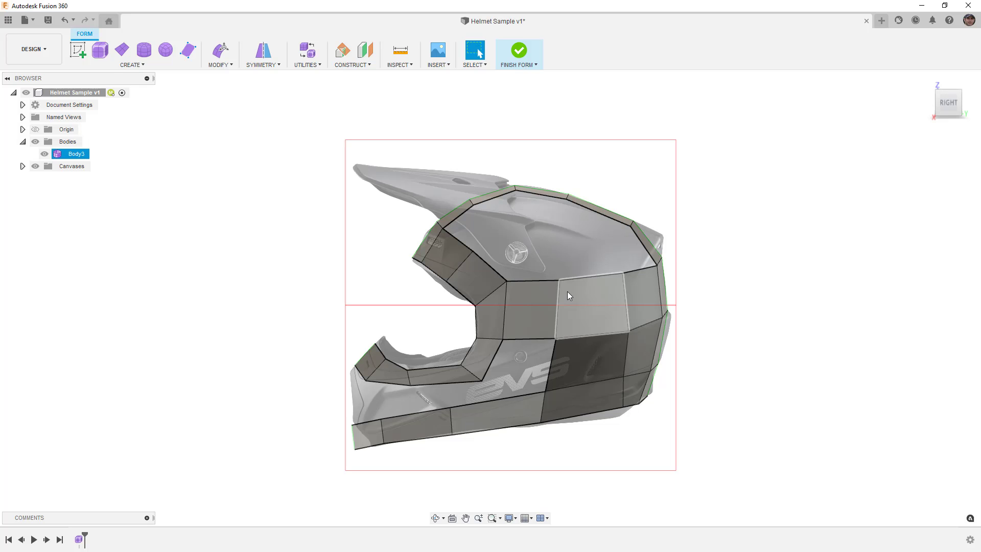
pyautogui.click(970, 104)
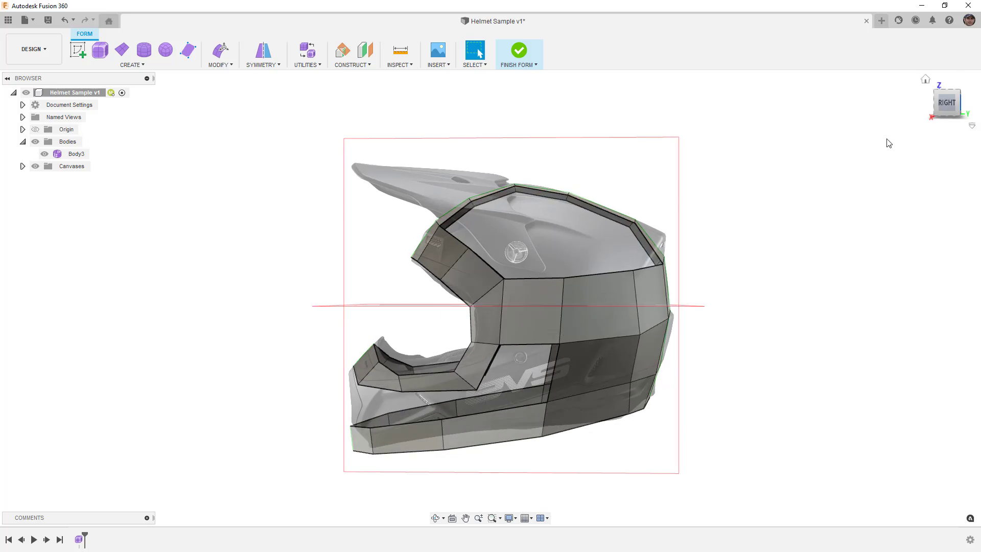
pyautogui.scroll(3, 406, 373)
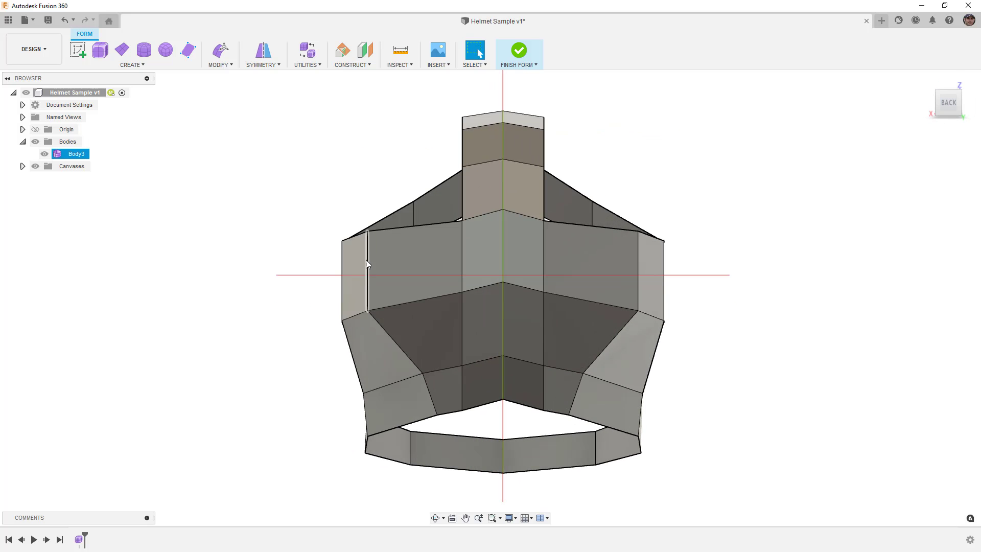
pyautogui.click(221, 51)
pyautogui.click(425, 382)
pyautogui.moveTo(414, 381); pyautogui.dragTo(378, 384)
pyautogui.click(298, 384)
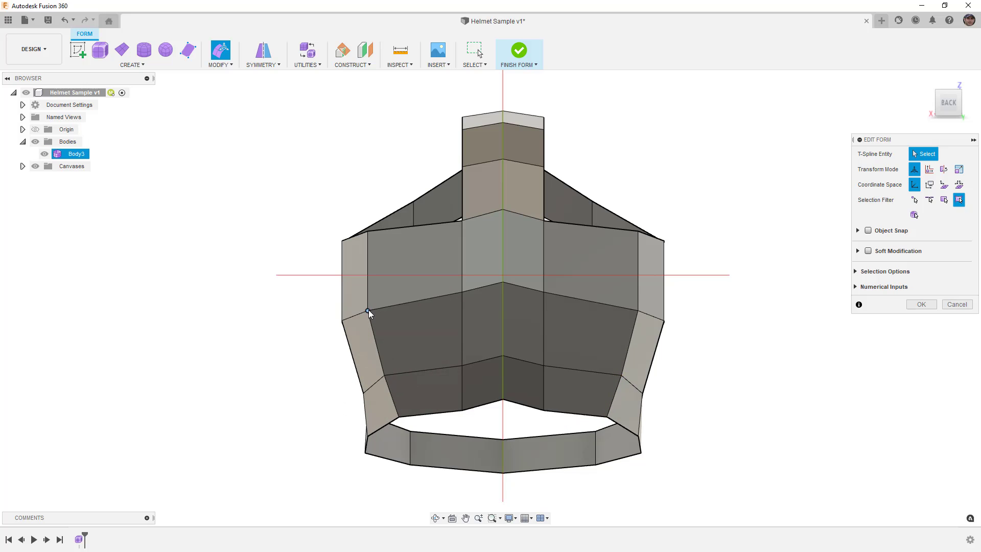
pyautogui.click(368, 311)
pyautogui.moveTo(350, 296); pyautogui.dragTo(358, 300)
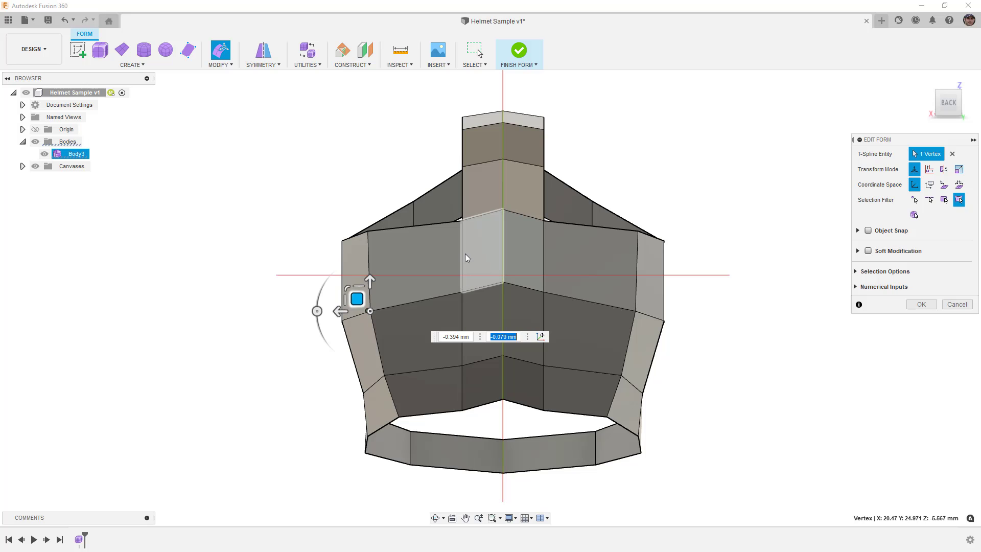
# Move the rear center strip's vertices at the side strip's upper and lower borders outward by about 3.2 mm and 2.8 mm.
pyautogui.click(461, 221)
pyautogui.moveTo(462, 221); pyautogui.dragTo(431, 214)
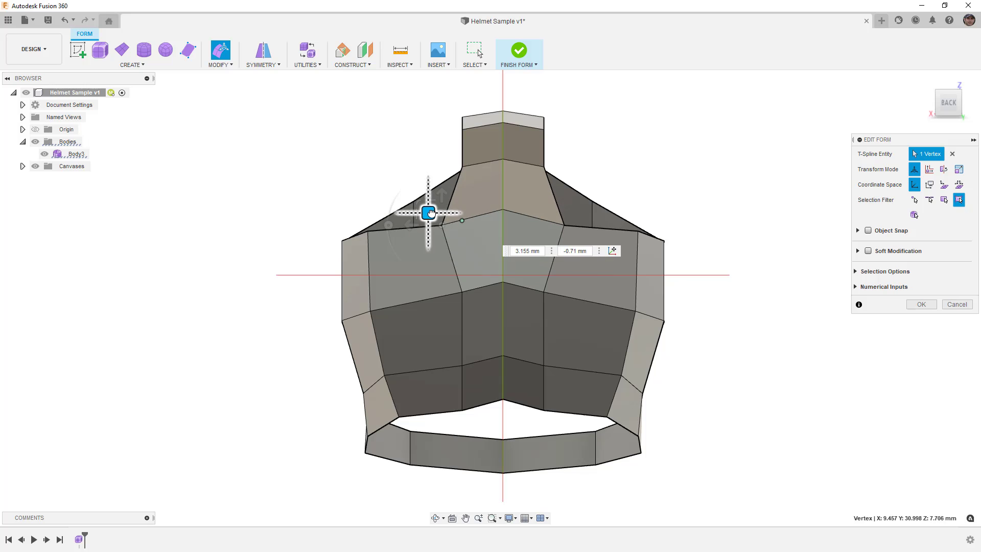
pyautogui.click(449, 280)
pyautogui.moveTo(449, 280); pyautogui.dragTo(430, 280)
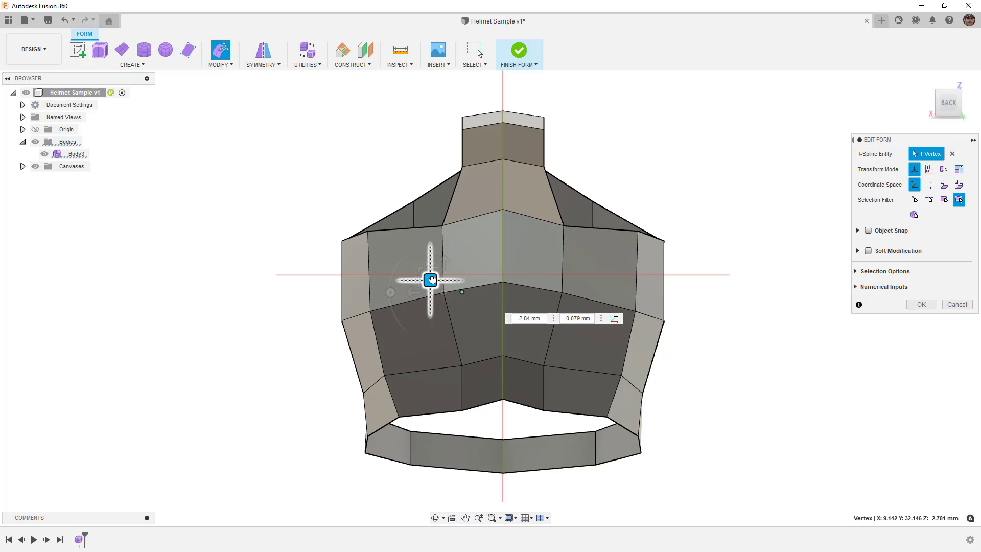
# Move the lower strip's upper vertex beside the rear center about 2 mm outward, and its rim vertex about 1.1 mm outward and 0.9 mm up.
pyautogui.click(462, 366)
pyautogui.moveTo(448, 353); pyautogui.dragTo(434, 351)
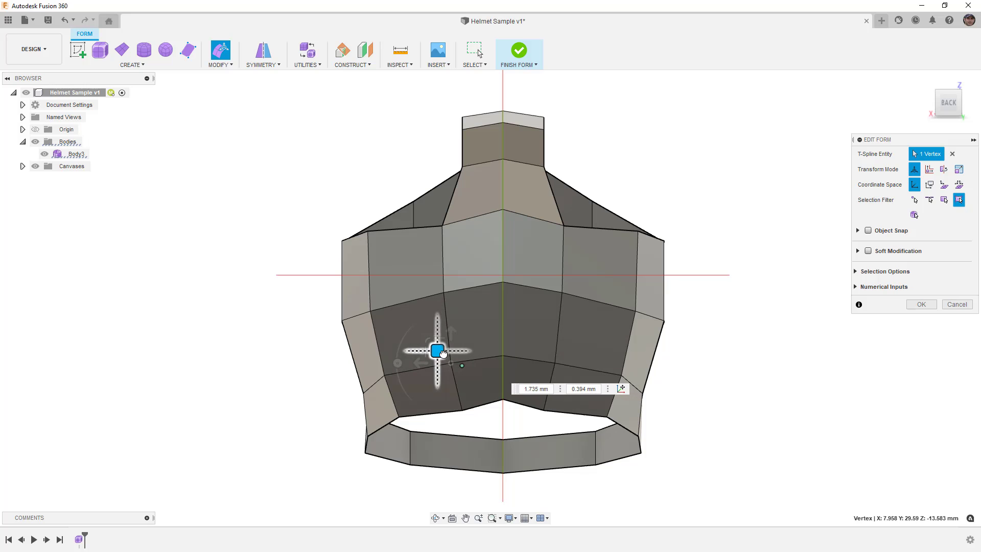
pyautogui.click(462, 409)
pyautogui.moveTo(461, 408); pyautogui.dragTo(441, 392)
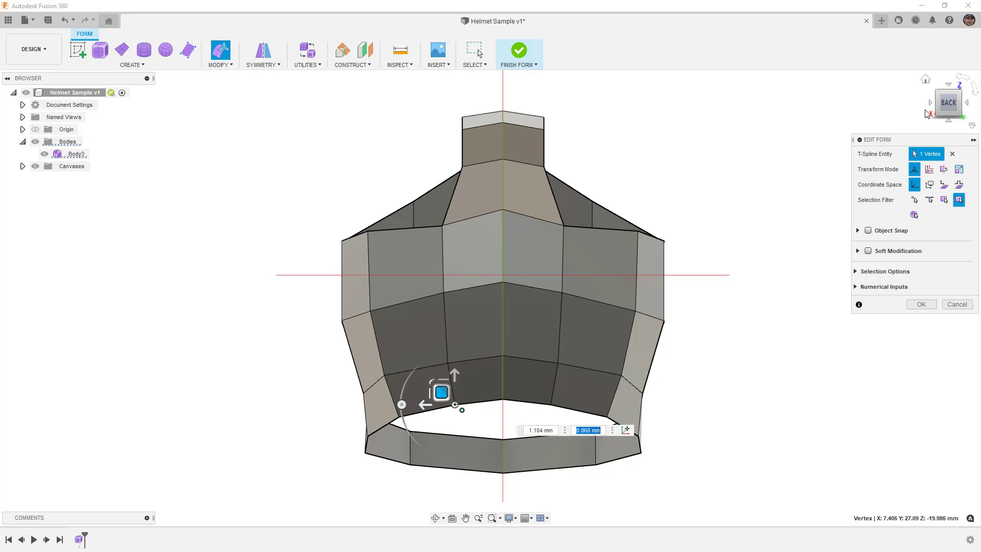
pyautogui.click(932, 103)
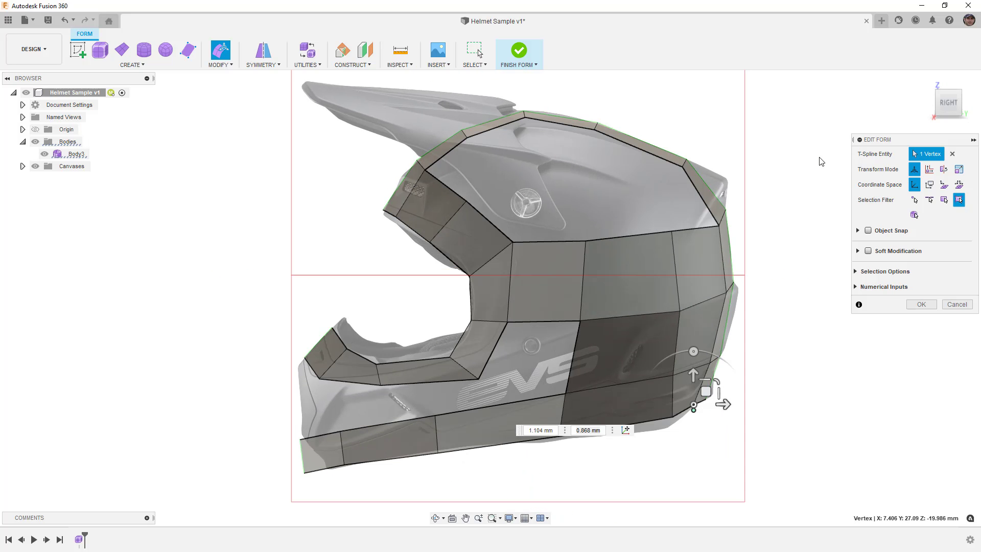
# Move two adjoining upper edges along the side of the lower strip 1 mm outward.
pyautogui.click(950, 84)
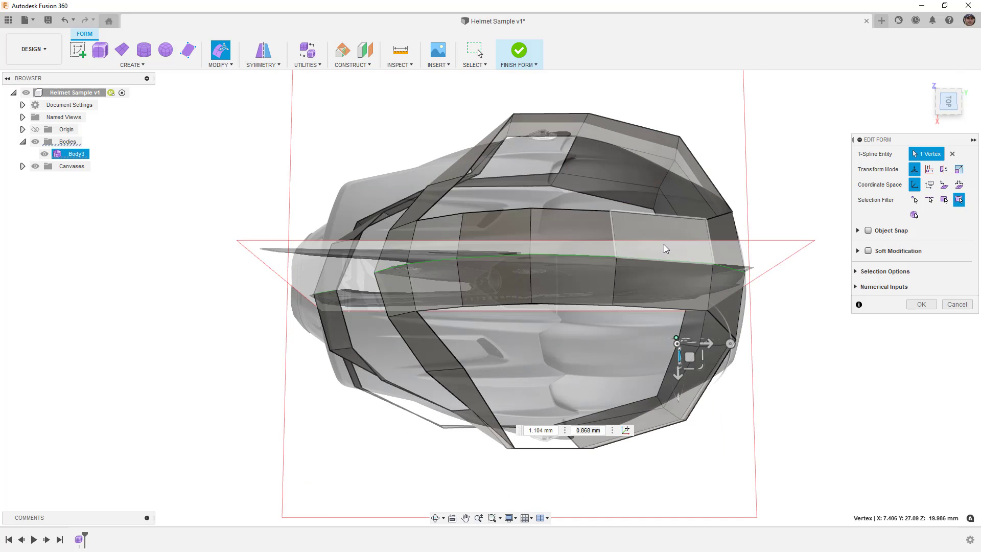
pyautogui.keyDown('shift'); pyautogui.moveTo(650, 397); pyautogui.dragTo(662, 306, button='middle'); pyautogui.keyUp('shift')
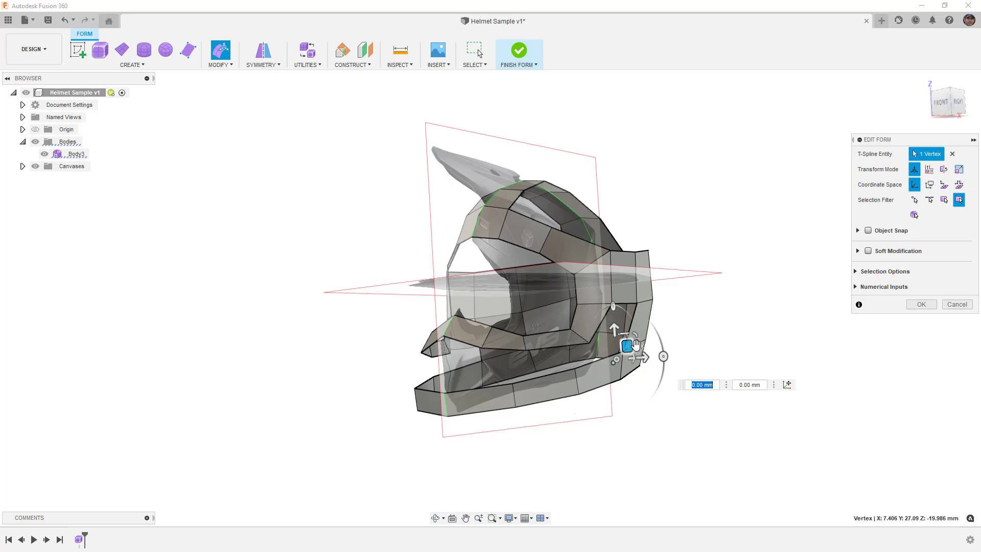
pyautogui.click(659, 344)
pyautogui.scroll(3, 654, 342)
pyautogui.click(634, 346)
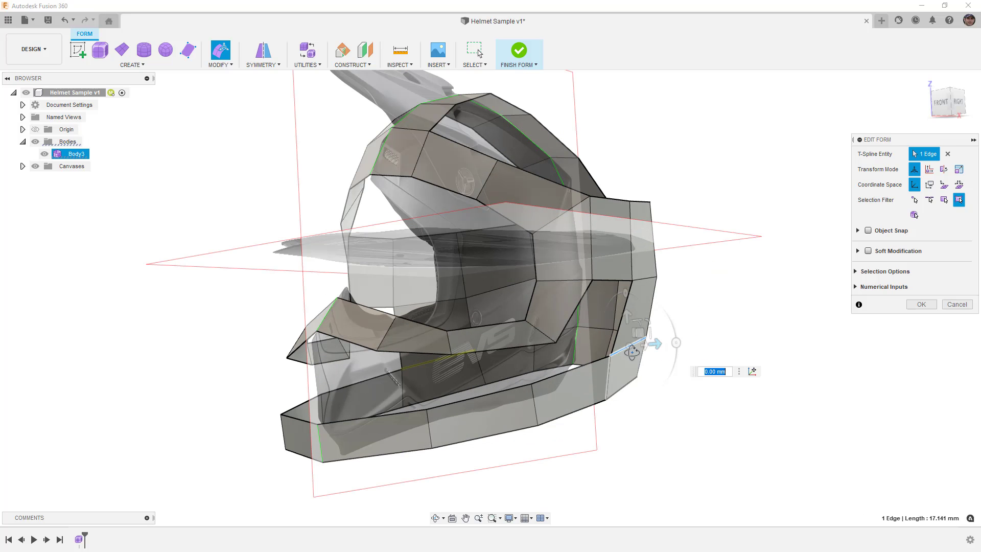
pyautogui.keyDown('shift'); pyautogui.moveTo(634, 348); pyautogui.dragTo(645, 355, button='middle'); pyautogui.keyUp('shift')
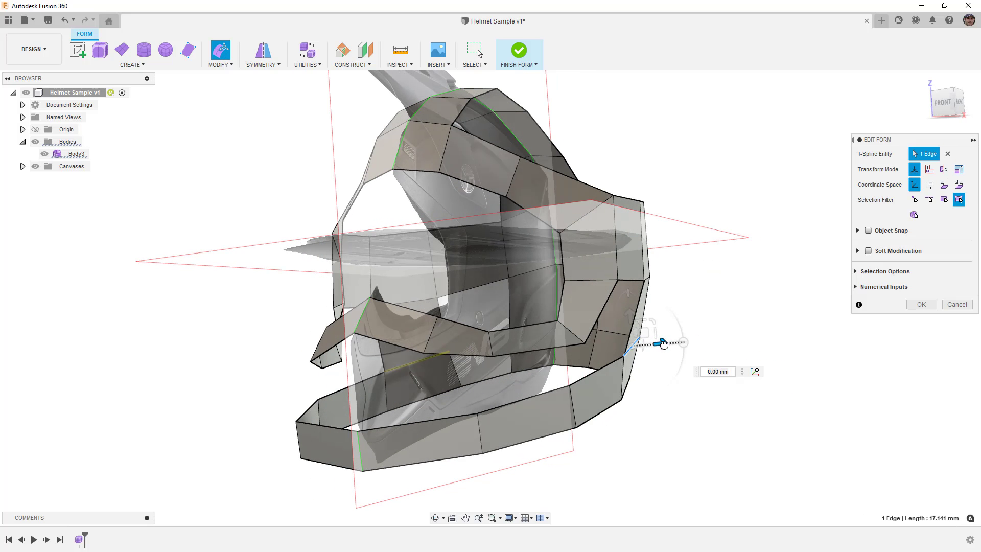
pyautogui.keyDown('shift'); pyautogui.moveTo(651, 333); pyautogui.dragTo(575, 368, button='middle'); pyautogui.keyUp('shift')
pyautogui.keyDown('shift'); pyautogui.click(515, 364); pyautogui.keyUp('shift')
pyautogui.moveTo(578, 365); pyautogui.dragTo(584, 364)
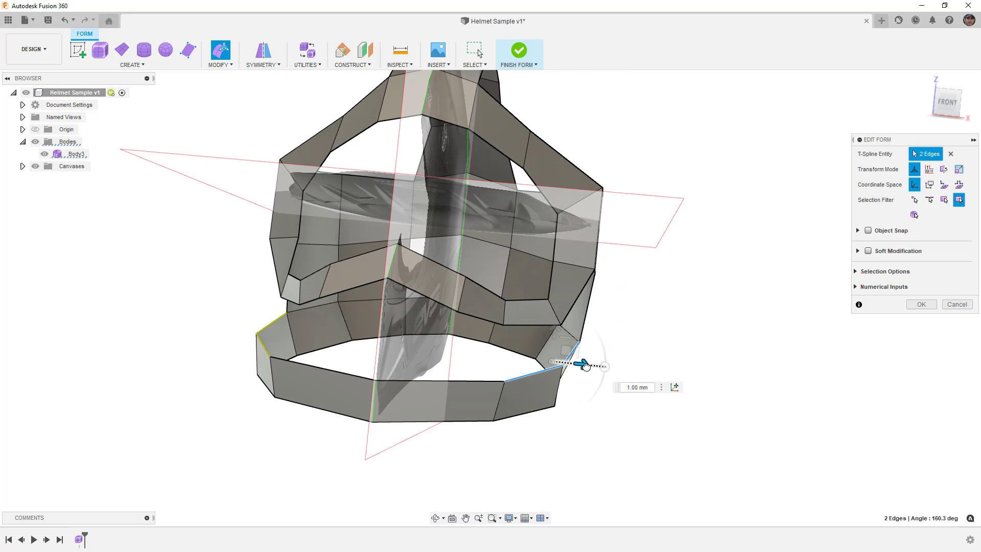
# Move the lower strip's upper front center vertex forward, and the upper vertex beside it about 0.5 mm forward and 0.1 mm down.
pyautogui.click(574, 397)
pyautogui.click(560, 373)
pyautogui.keyDown('shift'); pyautogui.moveTo(564, 389); pyautogui.dragTo(460, 349, button='middle'); pyautogui.keyUp('shift')
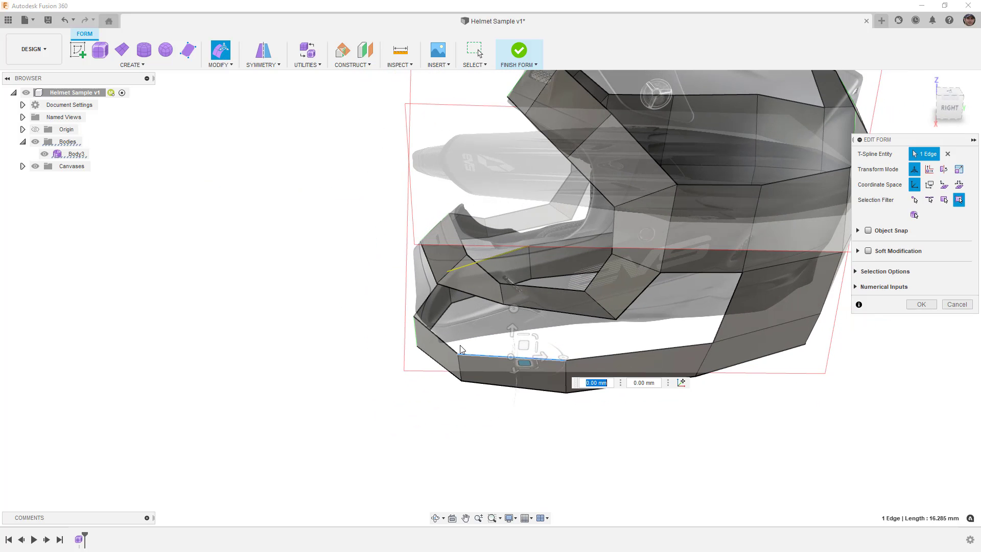
pyautogui.click(413, 317)
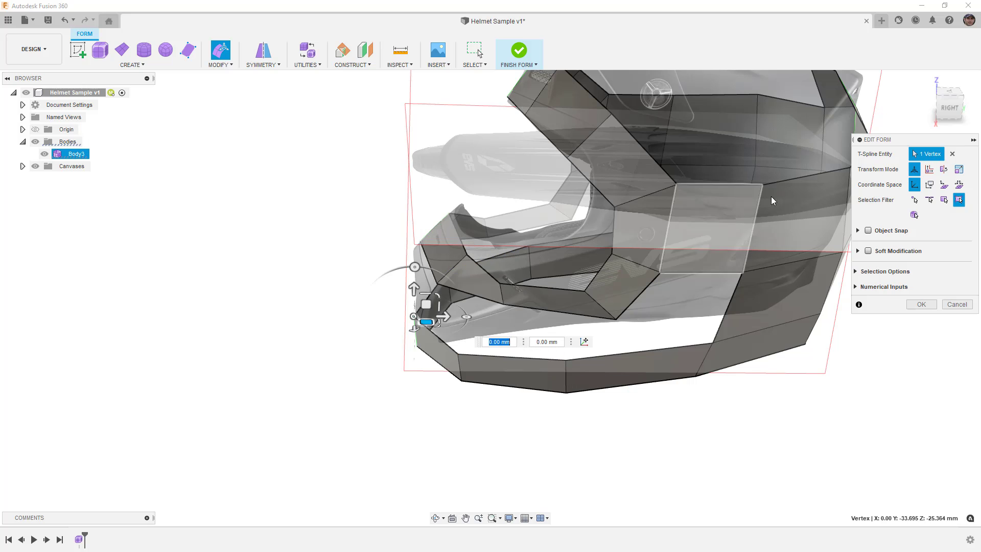
pyautogui.click(949, 107)
pyautogui.moveTo(427, 290); pyautogui.dragTo(453, 281)
pyautogui.click(460, 280)
pyautogui.scroll(3, 458, 280)
pyautogui.scroll(-5, 397, 276)
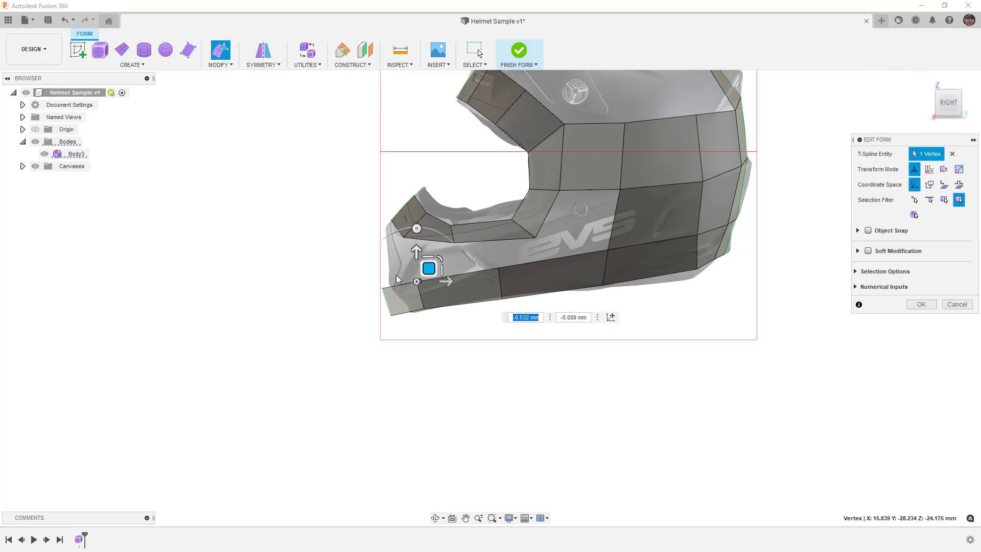
pyautogui.click(406, 331)
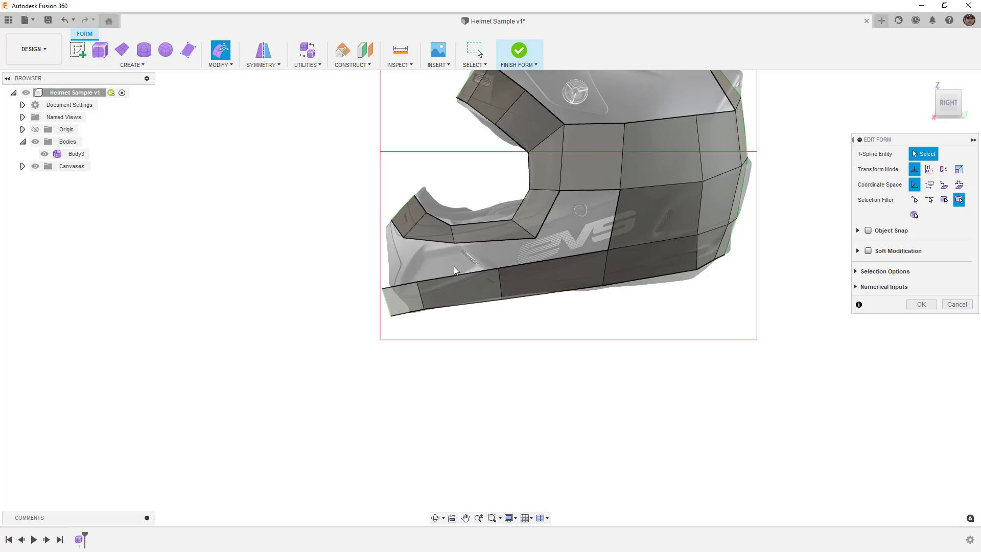
# Extrude the chin bar strip's two front lower edges down to just above the lower strip.
pyautogui.keyDown('shift'); pyautogui.moveTo(394, 225); pyautogui.dragTo(346, 207, button='middle'); pyautogui.keyUp('shift')
pyautogui.click(345, 208)
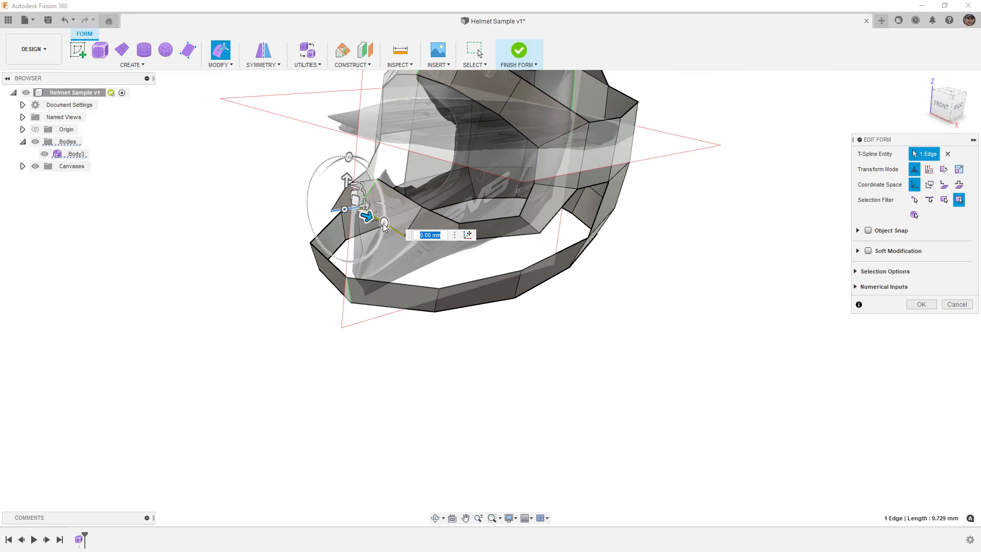
pyautogui.keyDown('shift'); pyautogui.click(402, 234); pyautogui.keyUp('shift')
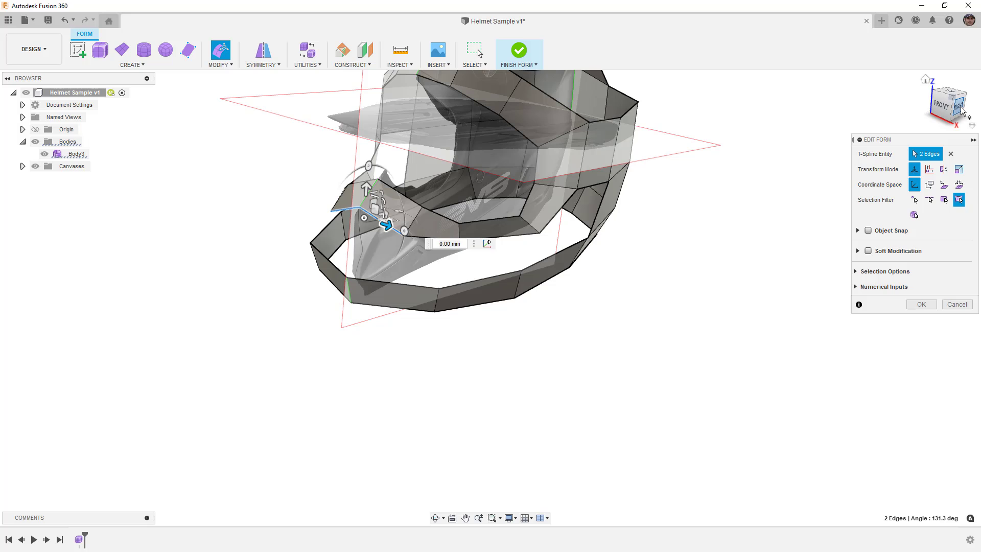
pyautogui.click(961, 109)
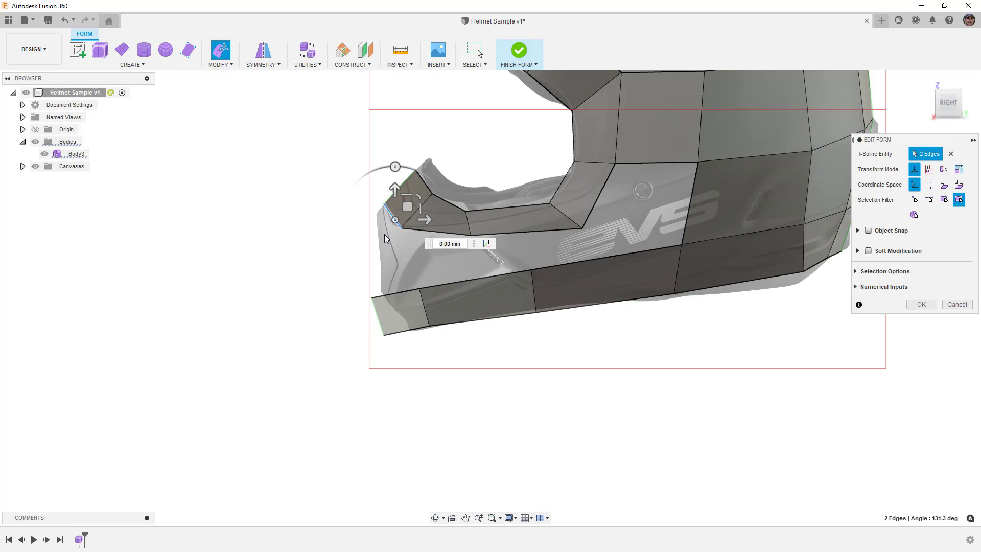
pyautogui.moveTo(407, 206); pyautogui.dragTo(388, 257)
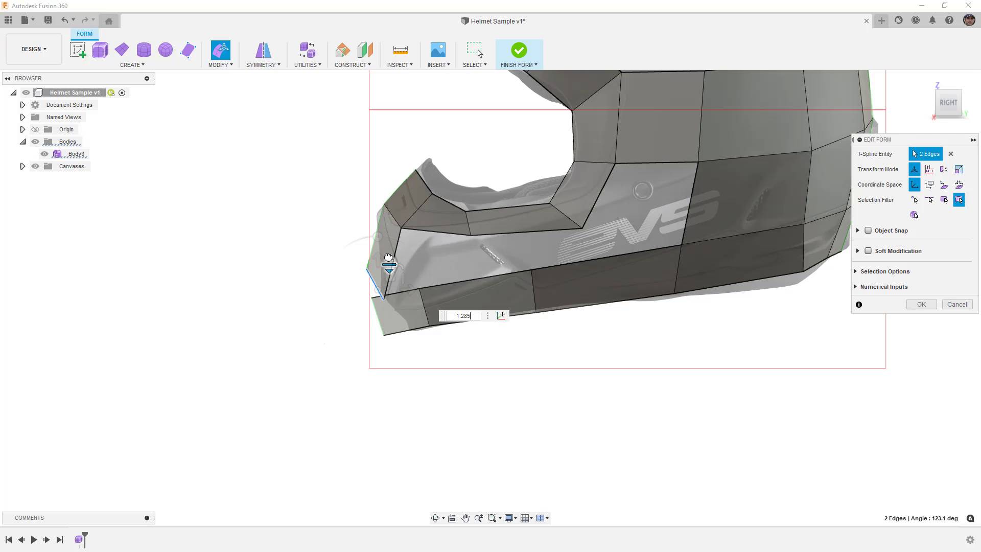
# Scale the extruded chin edges vertically to flatten them level above the lower strip, and finish the form edit.
pyautogui.moveTo(385, 337); pyautogui.dragTo(385, 342)
pyautogui.keyDown('shift'); pyautogui.moveTo(364, 284); pyautogui.dragTo(407, 290, button='middle'); pyautogui.keyUp('shift')
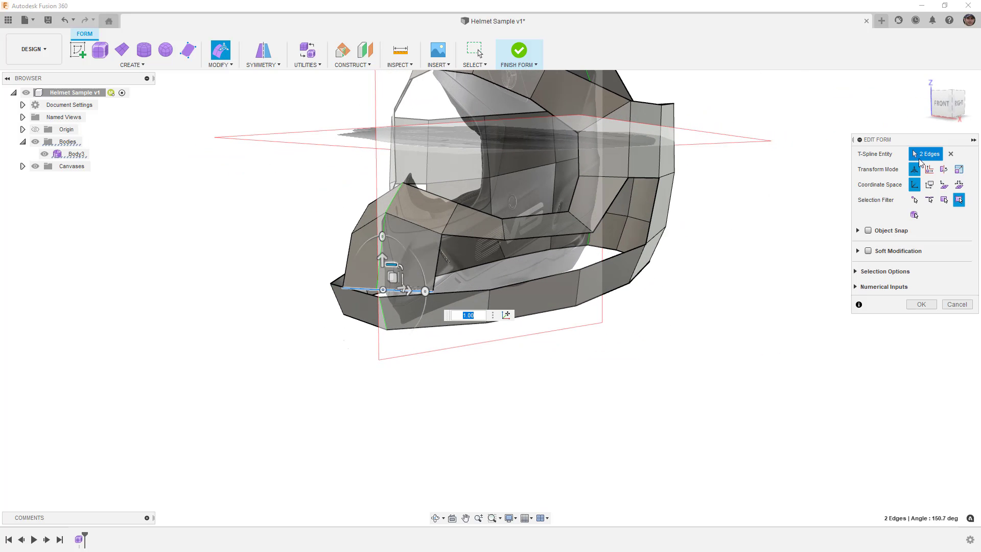
pyautogui.click(942, 103)
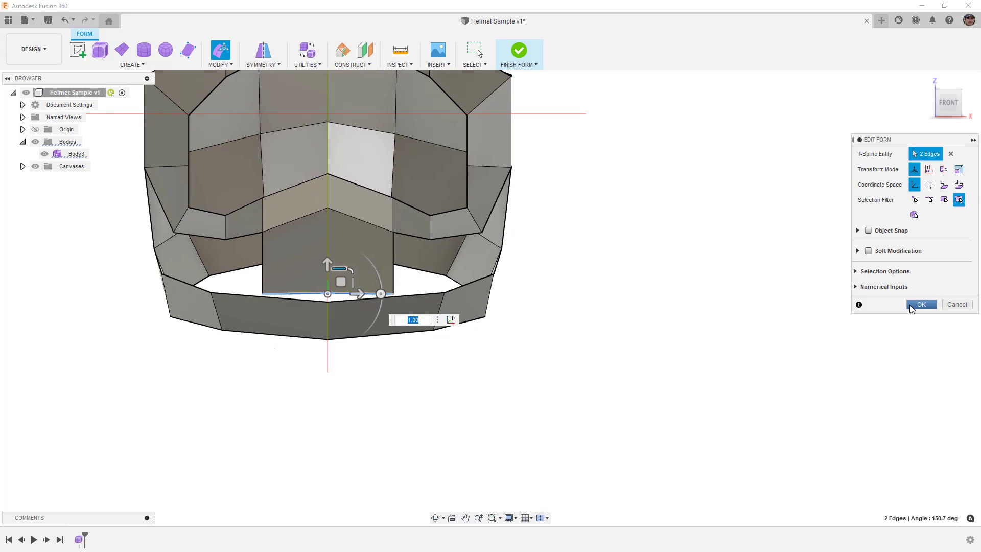
pyautogui.click(920, 305)
pyautogui.click(504, 362)
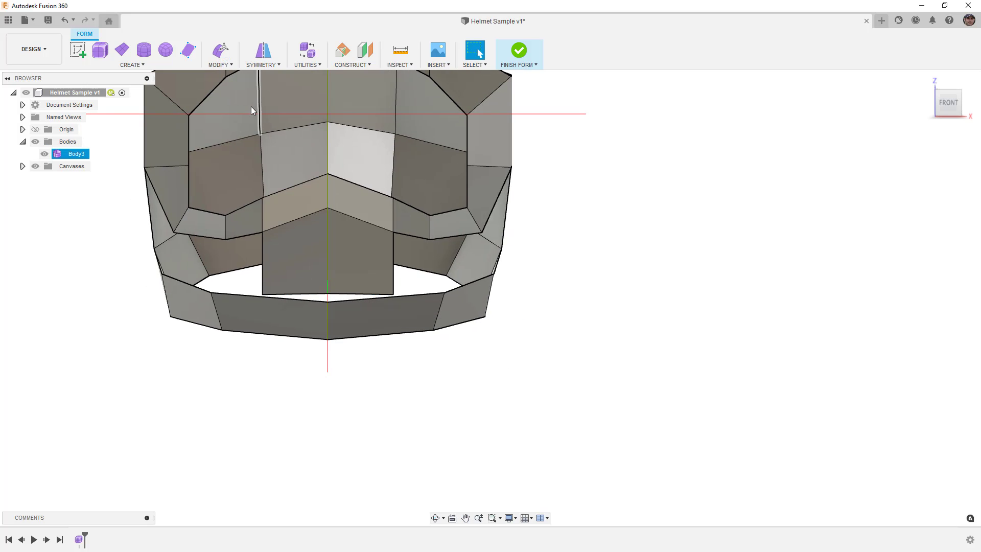
# Insert an edge across the lower strip's front faces with Insert Point, in line with the side of the extruded chin faces.
pyautogui.click(230, 65)
pyautogui.click(225, 121)
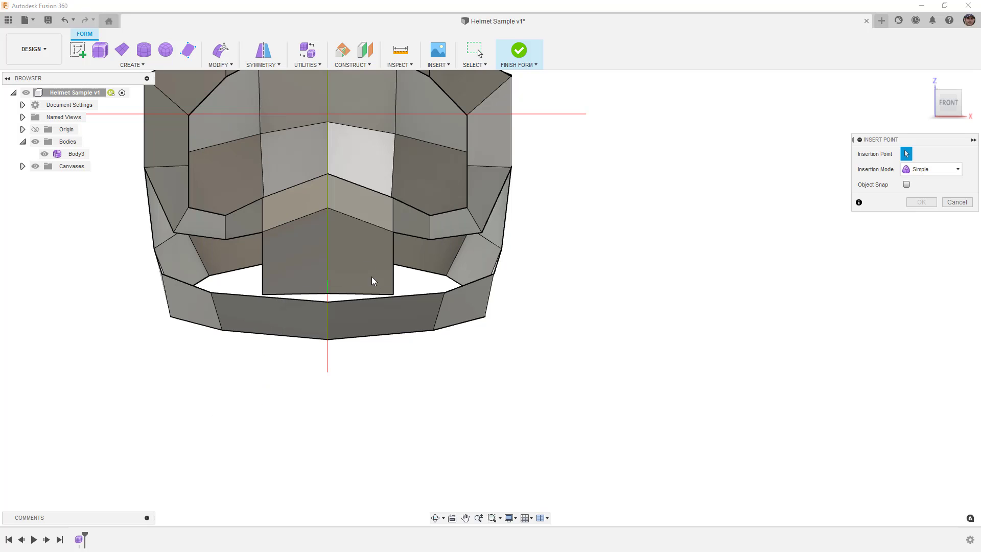
pyautogui.click(394, 300)
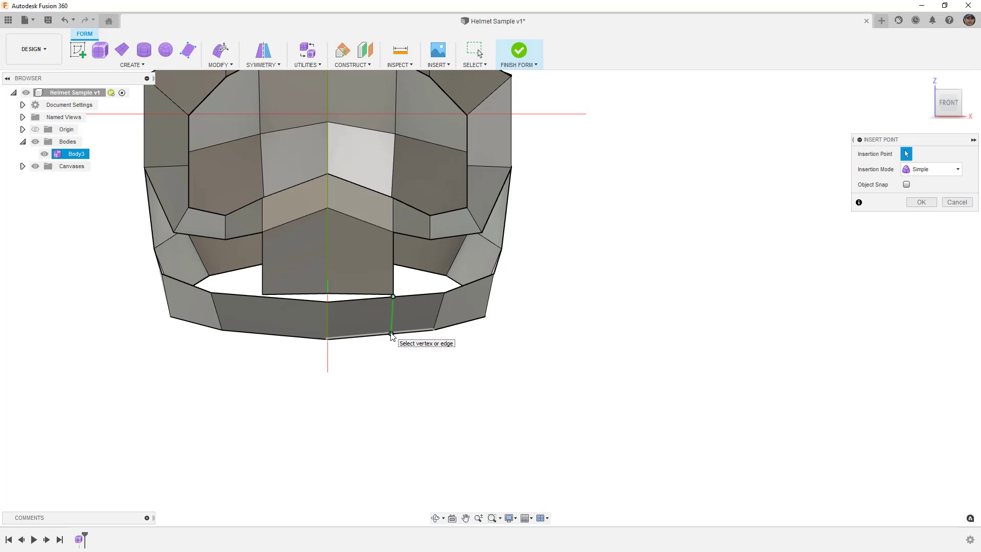
pyautogui.click(392, 334)
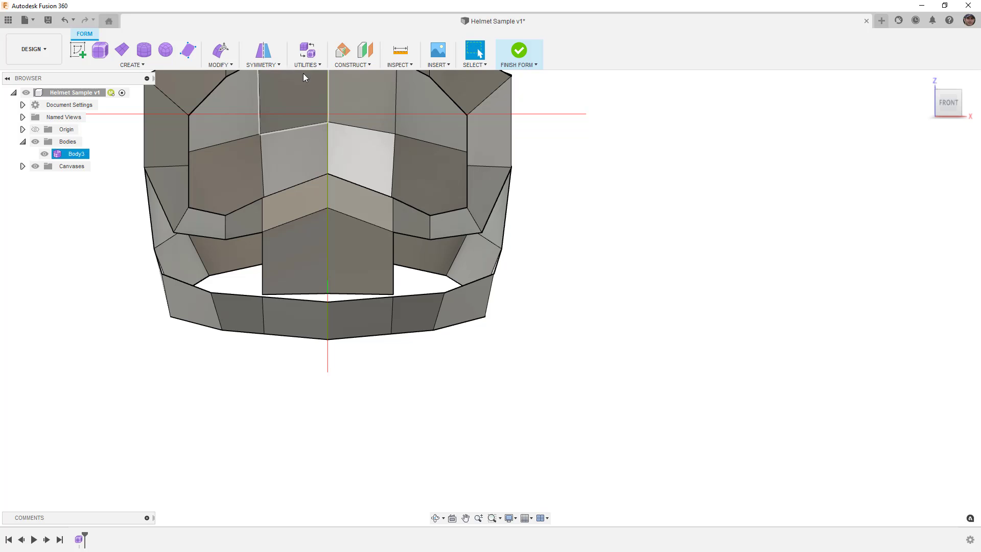
# Weld the extruded chin faces' lower corner and center vertices to the lower strip, and check the join in smooth display.
pyautogui.click(216, 65)
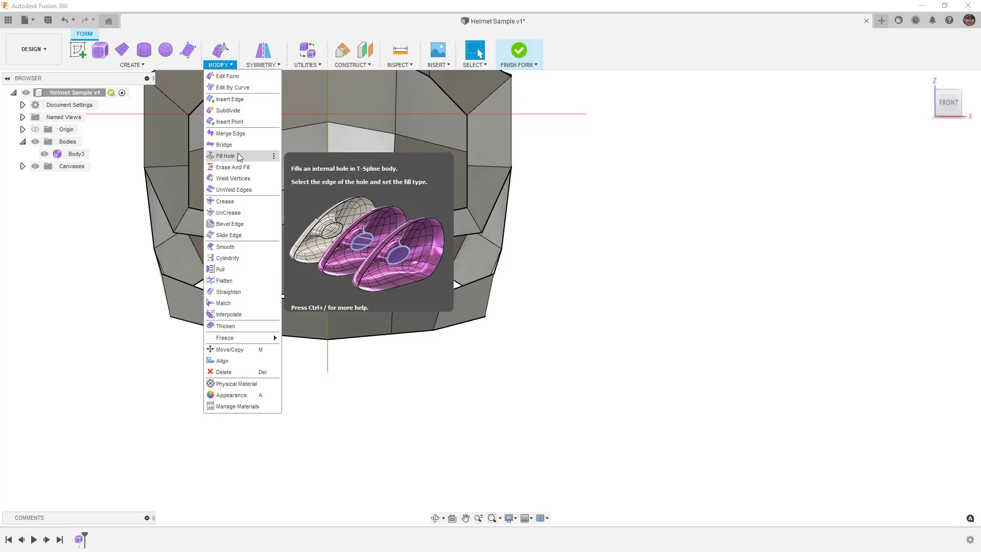
pyautogui.click(233, 179)
pyautogui.click(392, 295)
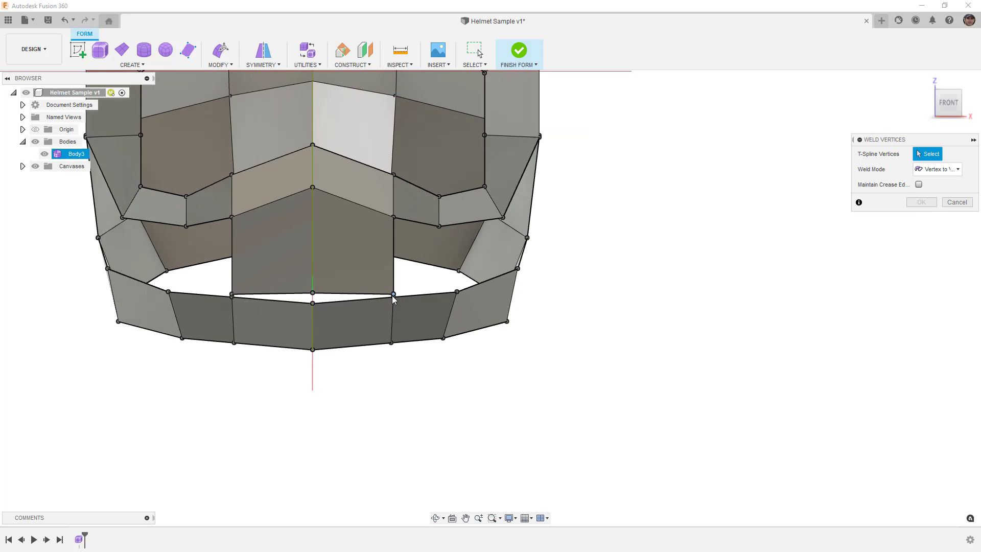
pyautogui.scroll(5, 392, 294)
pyautogui.click(395, 299)
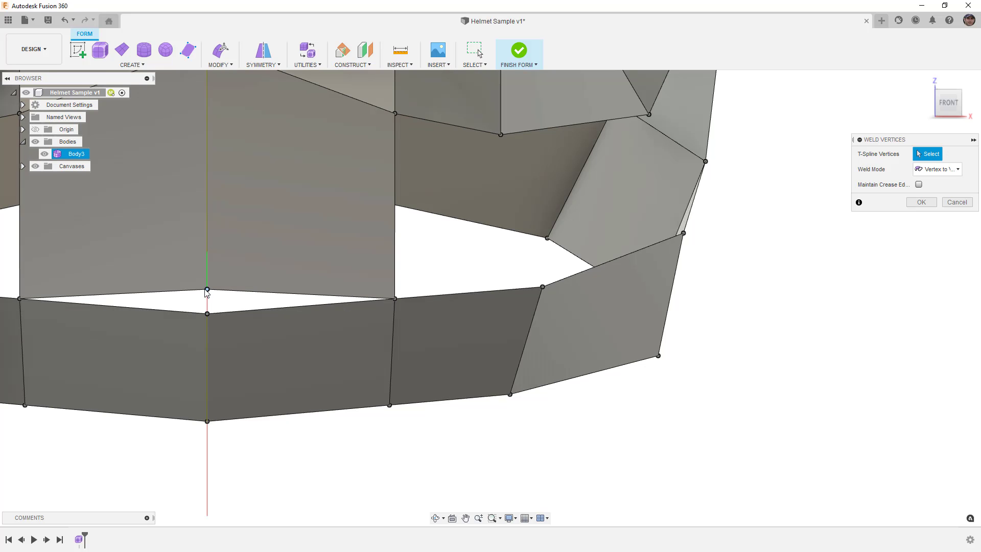
pyautogui.click(207, 314)
pyautogui.scroll(-5, 330, 296)
pyautogui.keyDown('shift'); pyautogui.moveTo(330, 296); pyautogui.dragTo(478, 317, button='middle'); pyautogui.keyUp('shift')
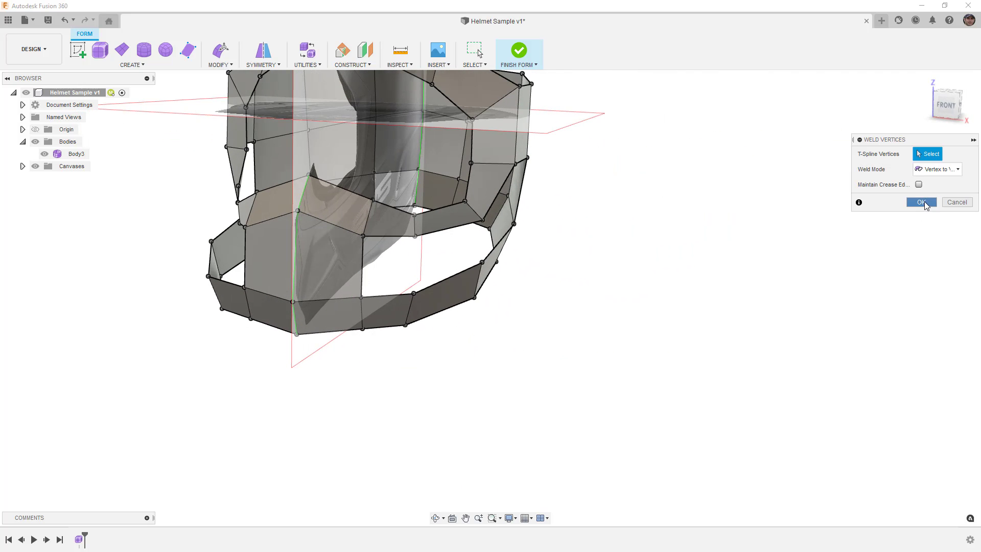
pyautogui.click(921, 202)
pyautogui.hotkey('alt', '3')
pyautogui.moveTo(549, 326)
pyautogui.keyDown('shift'); pyautogui.mouseDown(button='middle')
pyautogui.moveTo(474, 317)
pyautogui.moveTo(541, 326)
pyautogui.mouseUp(button='middle'); pyautogui.keyUp('shift')
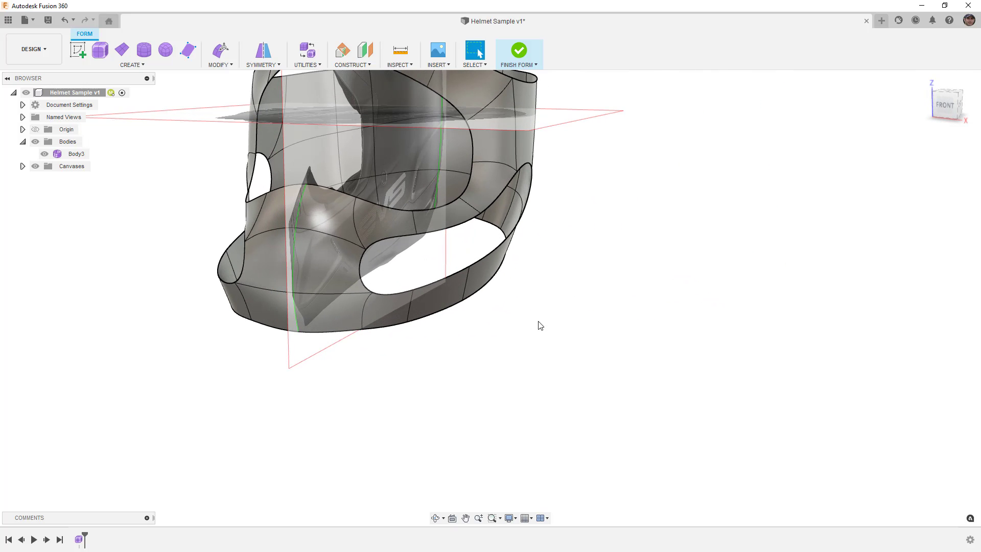
pyautogui.hotkey('alt', '1')
# Move the chin bar strip's rear face 2 mm outward, and the eye opening's vertical side edge above it 2 mm outward.
pyautogui.moveTo(480, 321)
pyautogui.keyDown('shift'); pyautogui.mouseDown(button='middle')
pyautogui.moveTo(506, 306)
pyautogui.moveTo(500, 318)
pyautogui.mouseUp(button='middle'); pyautogui.keyUp('shift')
pyautogui.scroll(2, 449, 237)
pyautogui.scroll(1, 449, 237)
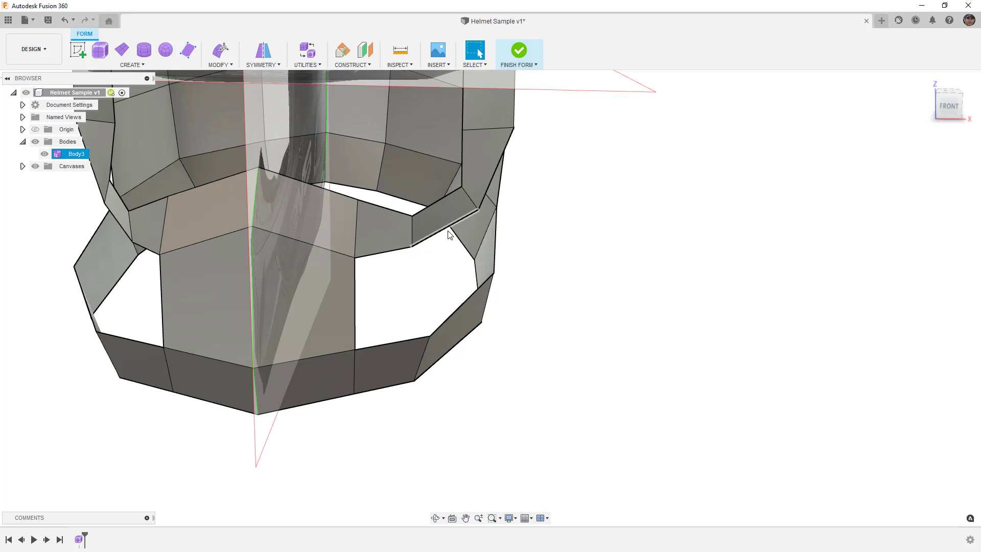
pyautogui.click(447, 219)
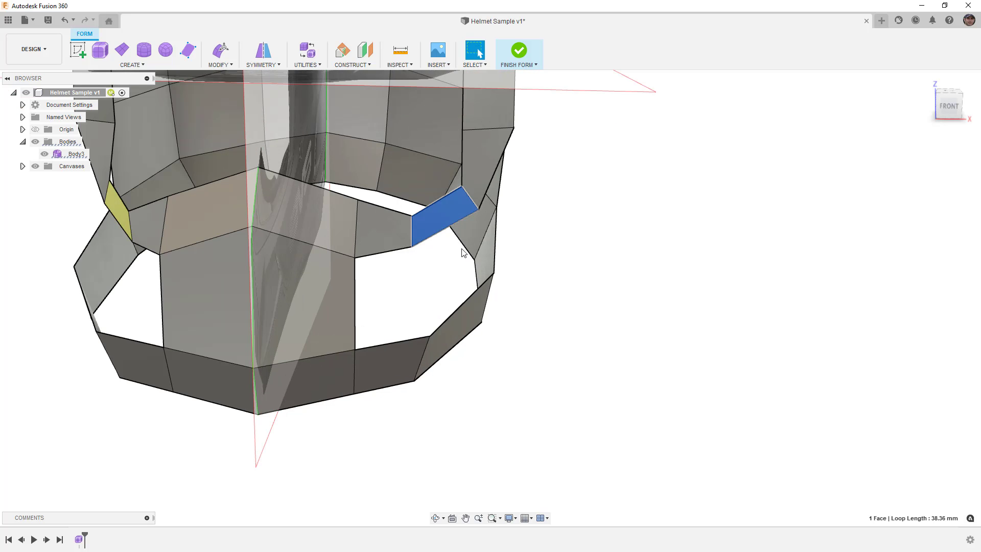
pyautogui.scroll(-2, 438, 264)
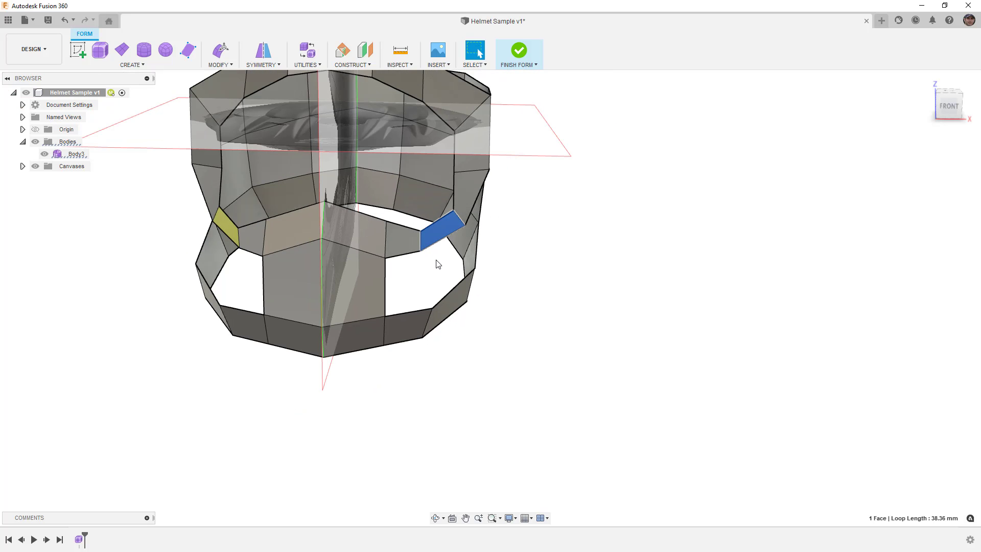
pyautogui.click(224, 54)
pyautogui.click(939, 105)
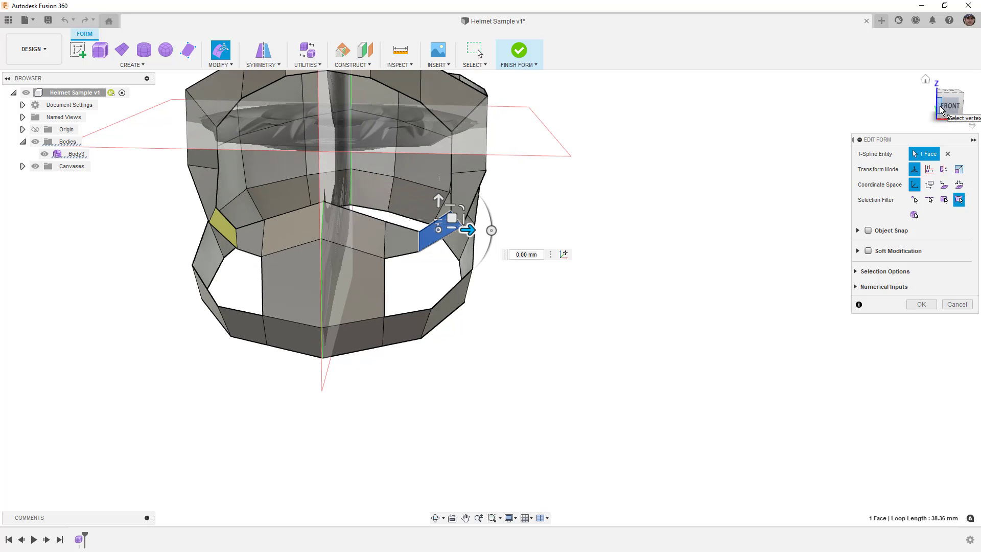
pyautogui.scroll(3, 462, 264)
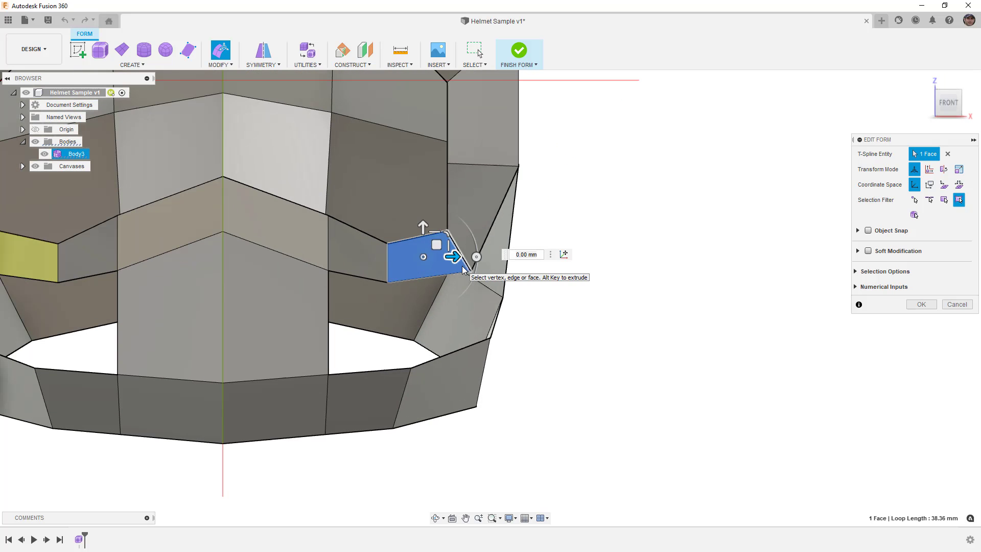
pyautogui.moveTo(459, 259); pyautogui.dragTo(483, 259)
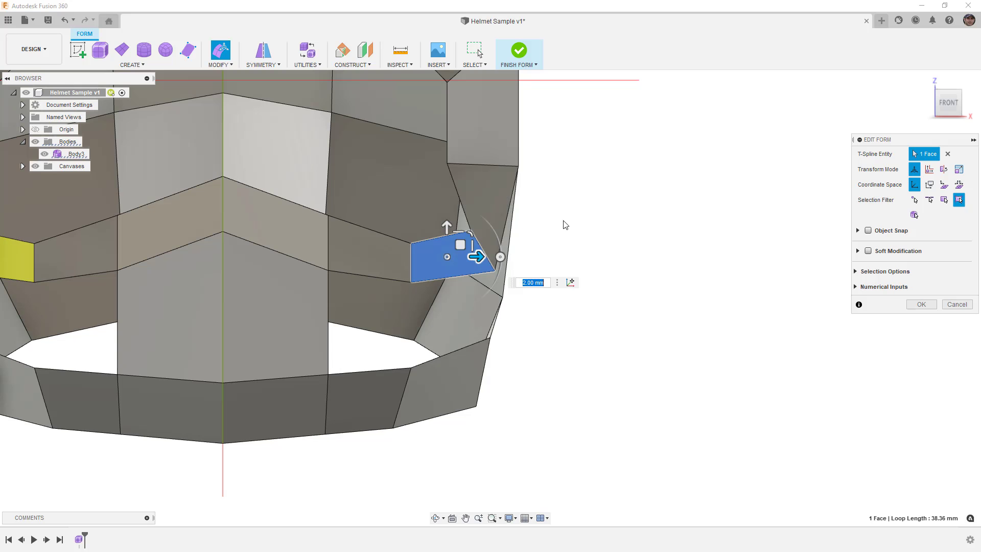
pyautogui.click(449, 145)
pyautogui.moveTo(475, 123); pyautogui.dragTo(500, 123)
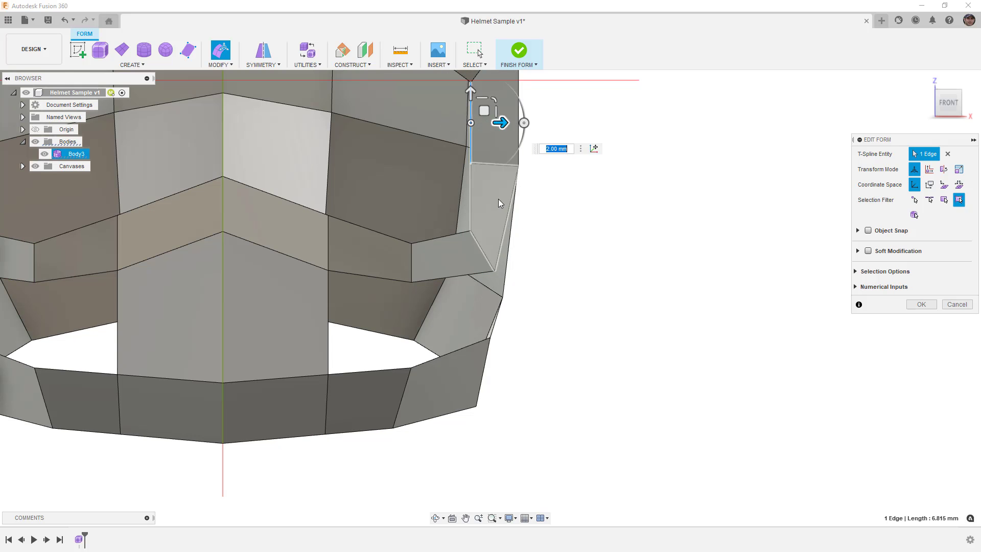
# Hide the reference canvases and view the helmet form from the top.
pyautogui.scroll(-5, 499, 201)
pyautogui.keyDown('shift'); pyautogui.moveTo(499, 201); pyautogui.dragTo(581, 298, button='middle'); pyautogui.keyUp('shift')
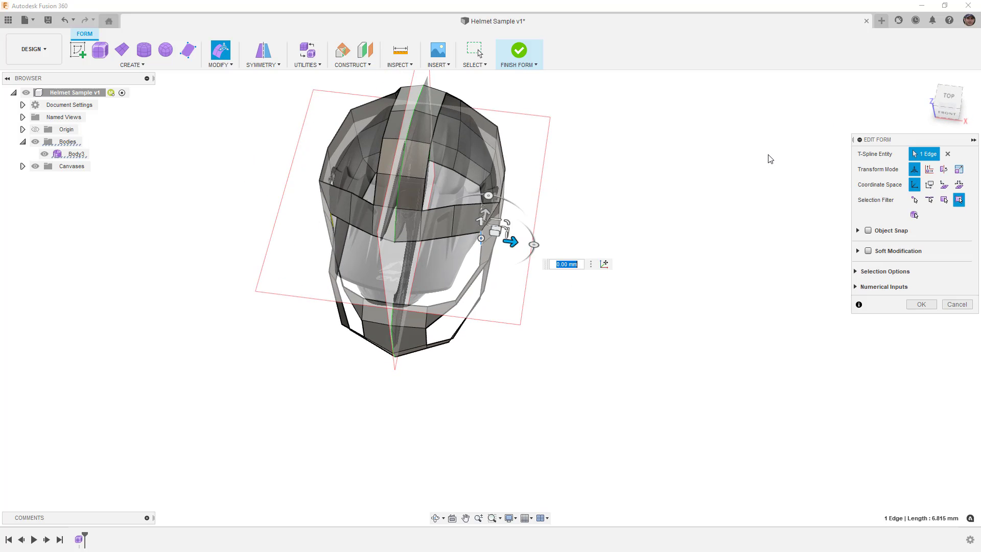
pyautogui.click(945, 96)
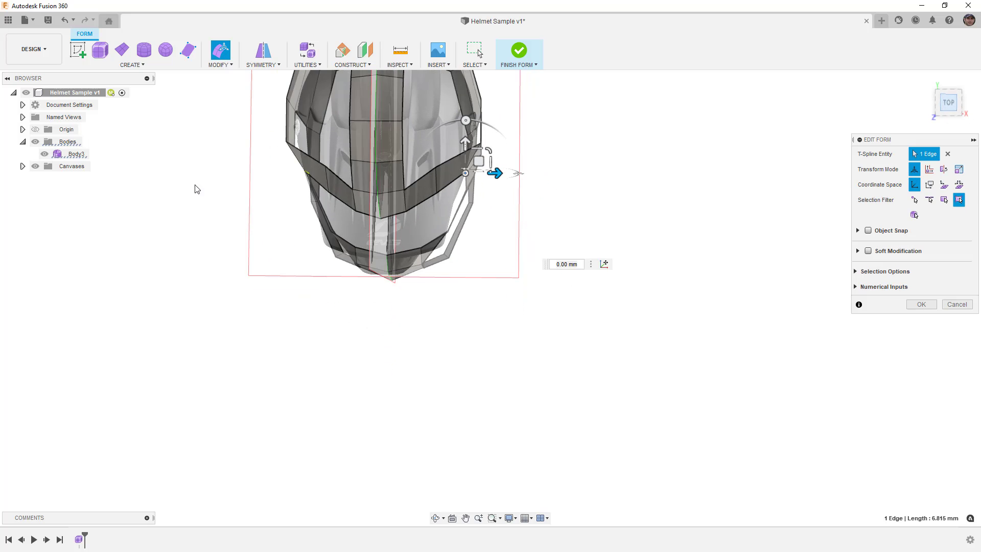
pyautogui.click(35, 166)
pyautogui.moveTo(423, 291); pyautogui.dragTo(421, 323, button='middle')
pyautogui.scroll(-1, 421, 321)
pyautogui.scroll(7, 457, 215)
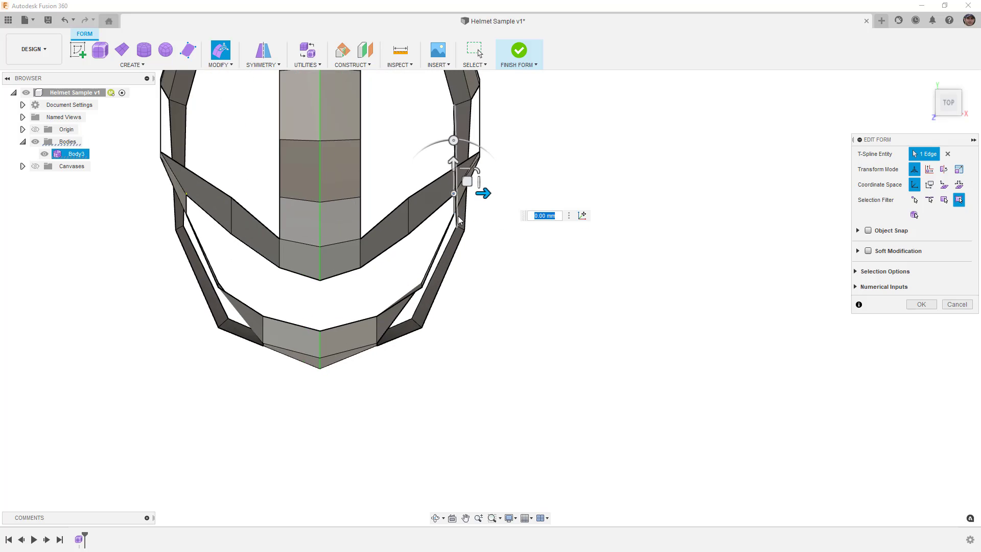
# Move the chin bar strip's lower vertex, where its front and side faces meet, 1 mm outward in the front view.
pyautogui.keyDown('shift'); pyautogui.moveTo(443, 271); pyautogui.dragTo(432, 219, button='middle'); pyautogui.keyUp('shift')
pyautogui.click(436, 303)
pyautogui.scroll(2, 445, 304)
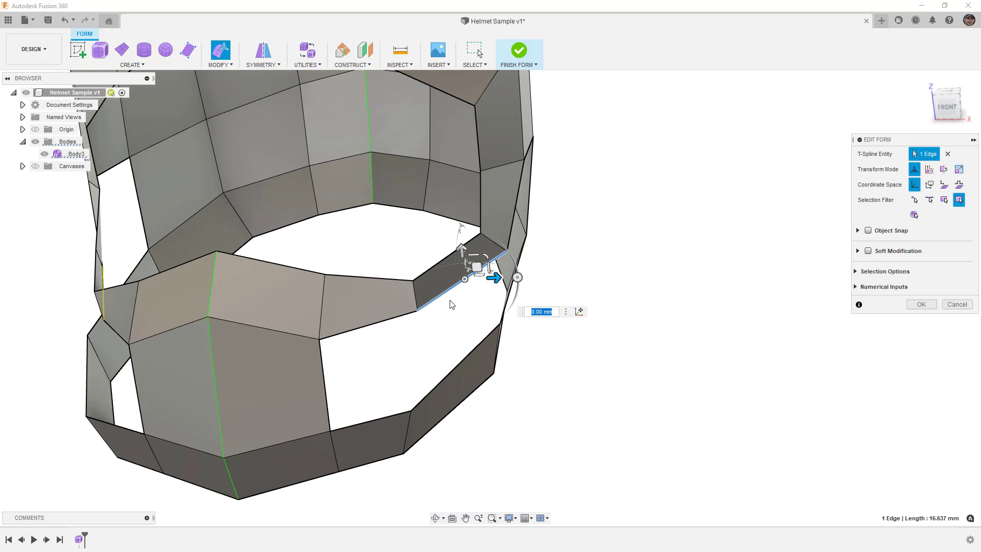
pyautogui.click(419, 306)
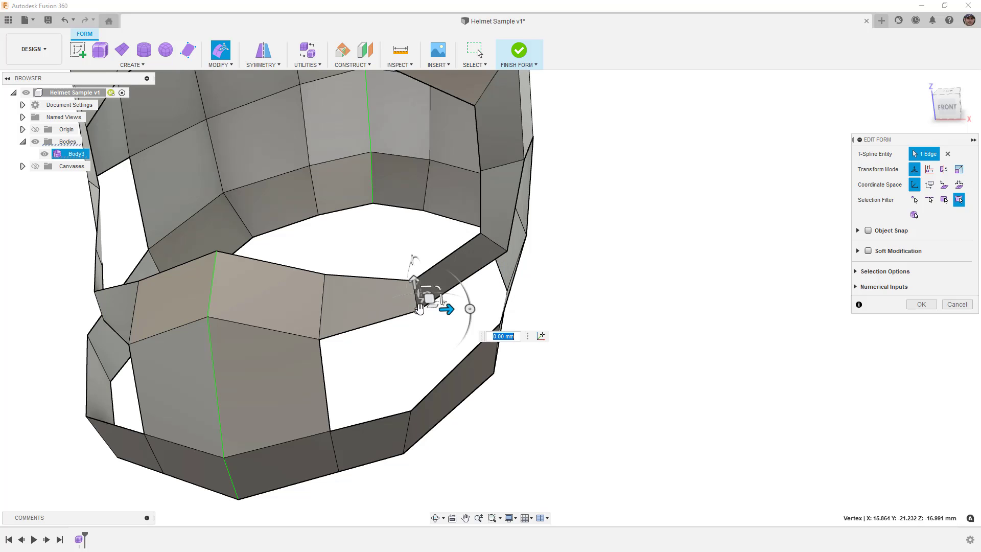
pyautogui.click(947, 106)
pyautogui.scroll(3, 463, 289)
pyautogui.moveTo(463, 289); pyautogui.dragTo(527, 212, button='middle')
pyautogui.moveTo(412, 380); pyautogui.dragTo(429, 378)
pyautogui.scroll(-6, 464, 335)
pyautogui.keyDown('shift'); pyautogui.moveTo(519, 314); pyautogui.dragTo(455, 316, button='middle'); pyautogui.keyUp('shift')
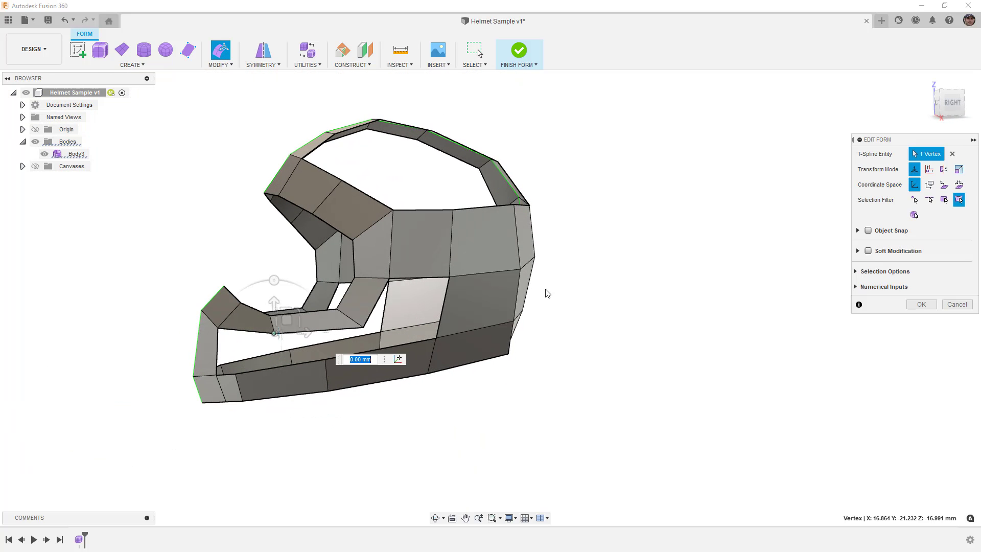
# Move the same chin bar vertex about 1.3 mm forward in the side view, and finish the form edit.
pyautogui.click(951, 107)
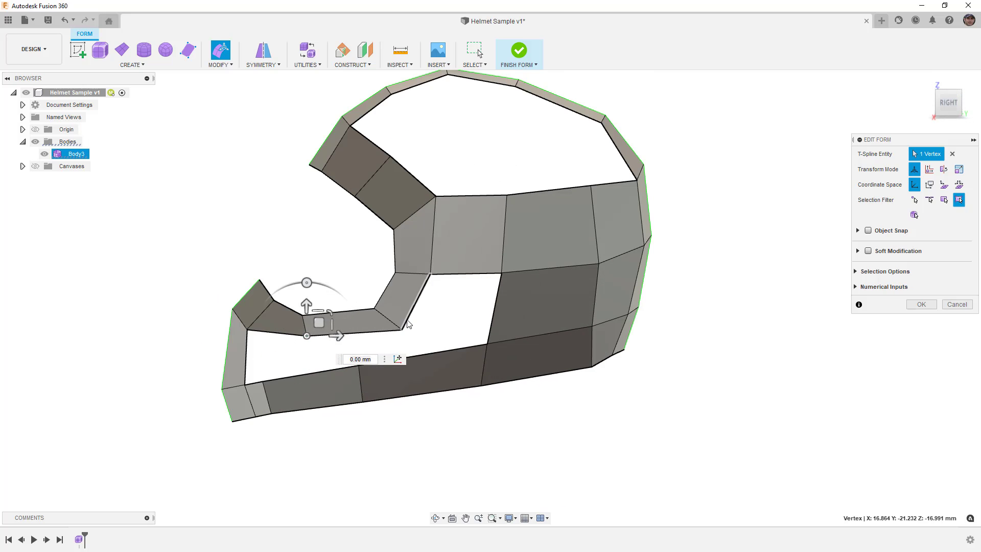
pyautogui.scroll(2, 288, 333)
pyautogui.moveTo(323, 292); pyautogui.dragTo(312, 297)
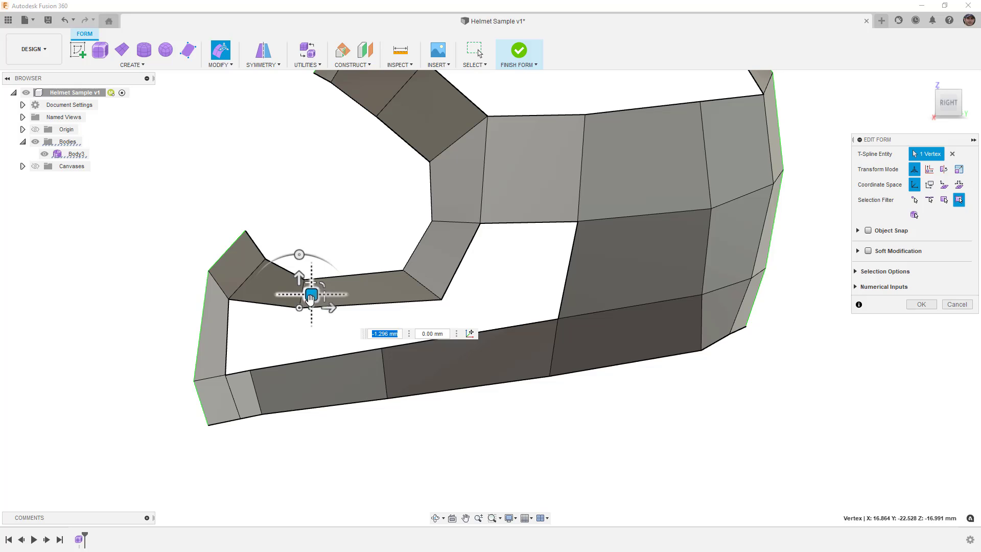
pyautogui.click(920, 306)
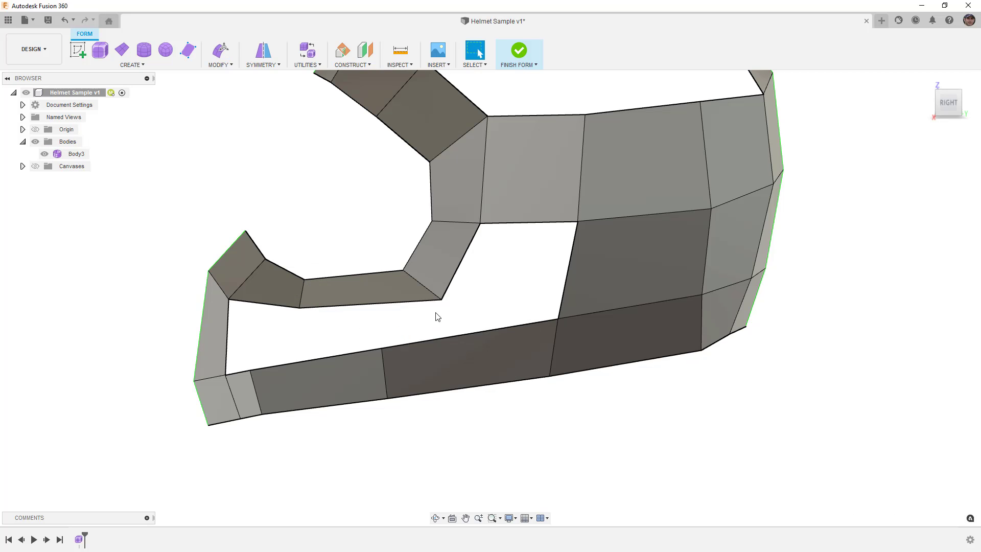
# Insert two edges across the lower strip with Insert Point, roughly below the front and rear vertices of the chin bar's side face.
pyautogui.click(229, 66)
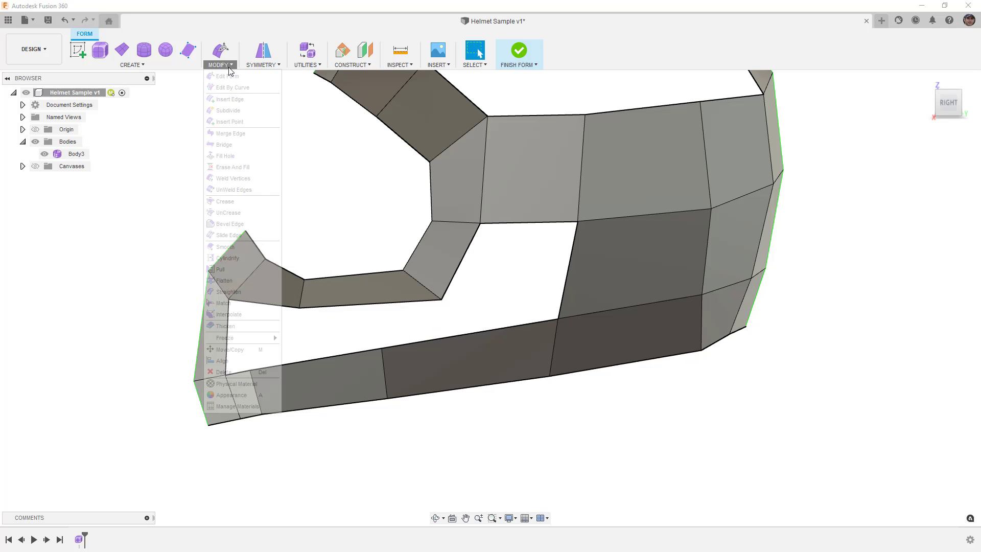
pyautogui.click(233, 122)
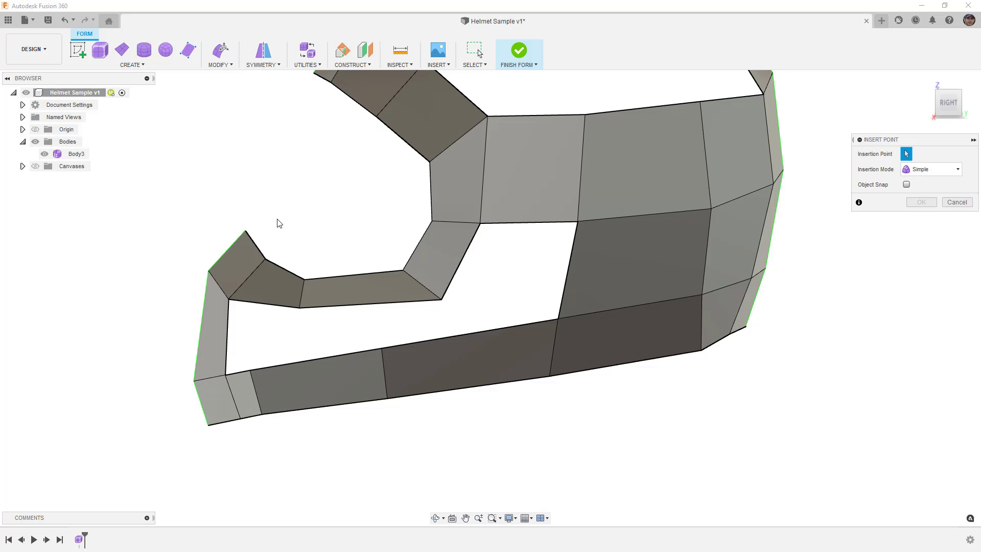
pyautogui.click(292, 363)
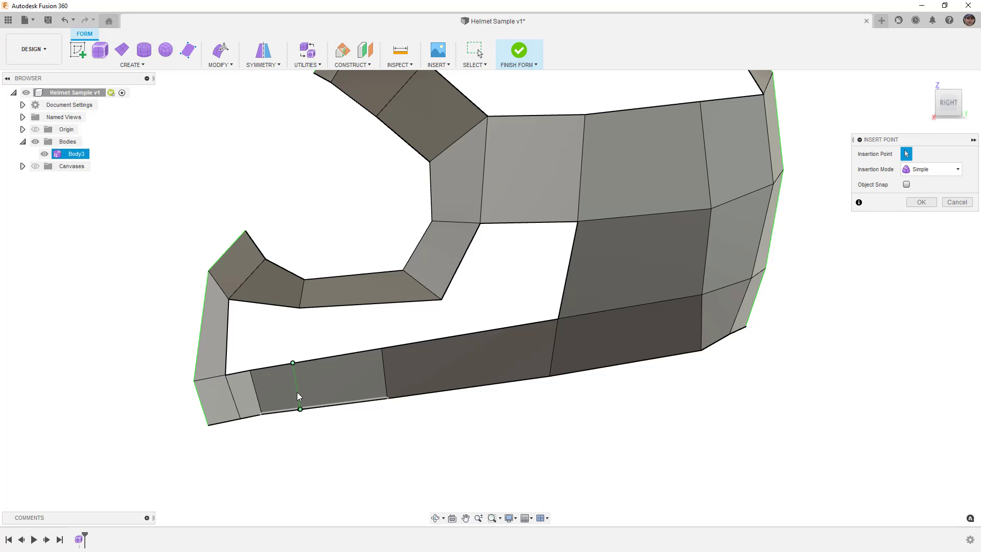
pyautogui.click(300, 408)
pyautogui.rightClick(370, 463)
pyautogui.click(384, 432)
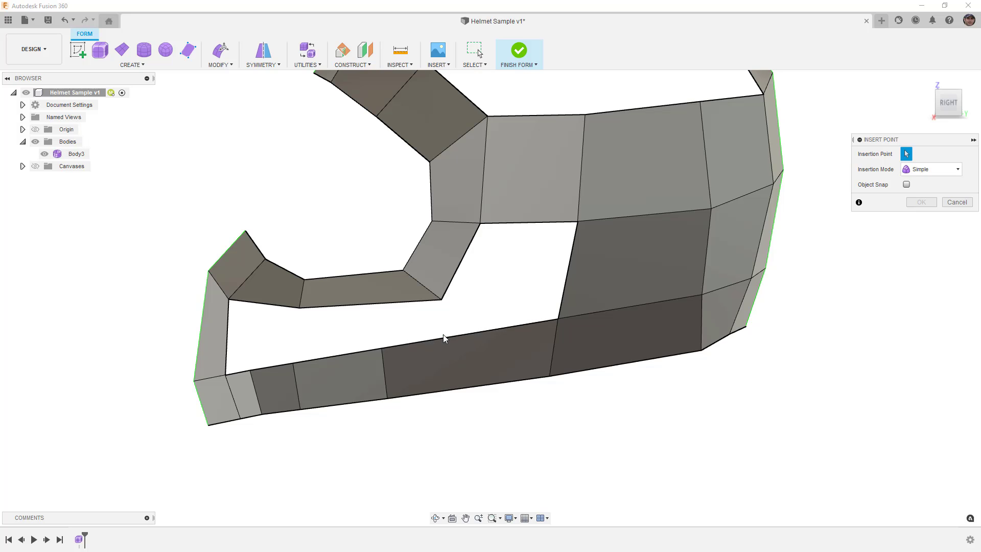
pyautogui.click(451, 336)
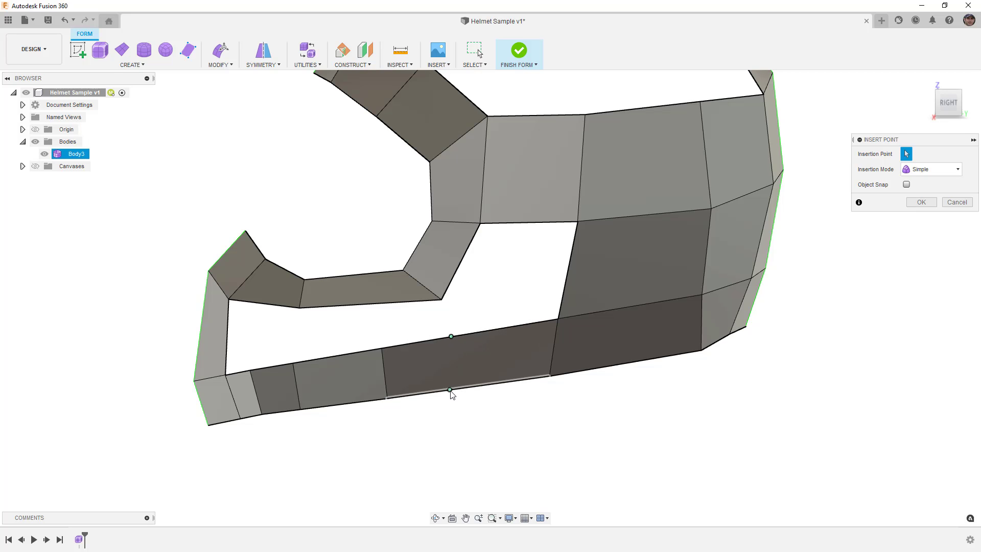
pyautogui.click(450, 391)
pyautogui.press('Escape')
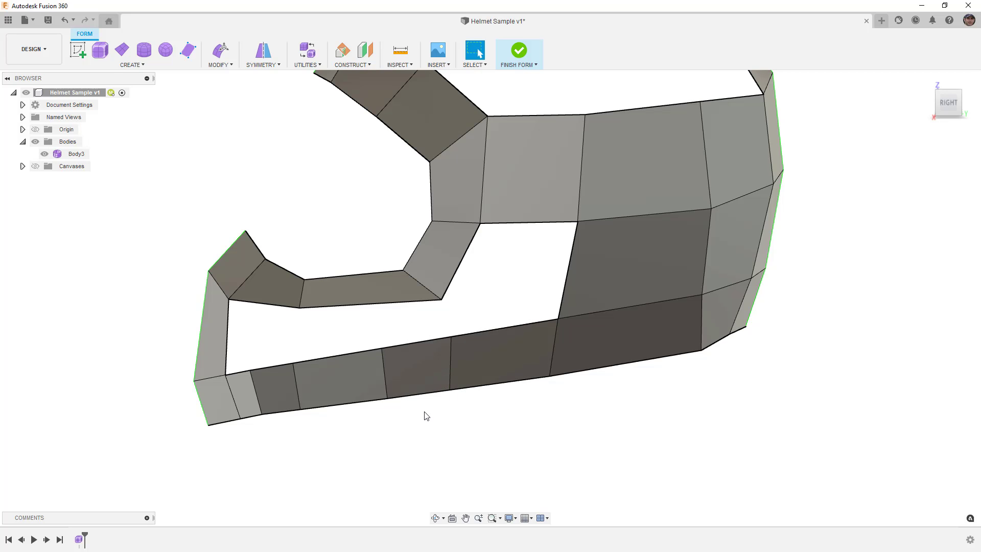
# Delete the two older cross edges of the lower strip that lie in front of the newly inserted ones.
pyautogui.click(384, 373)
pyautogui.press('Delete')
pyautogui.click(253, 382)
pyautogui.press('Delete')
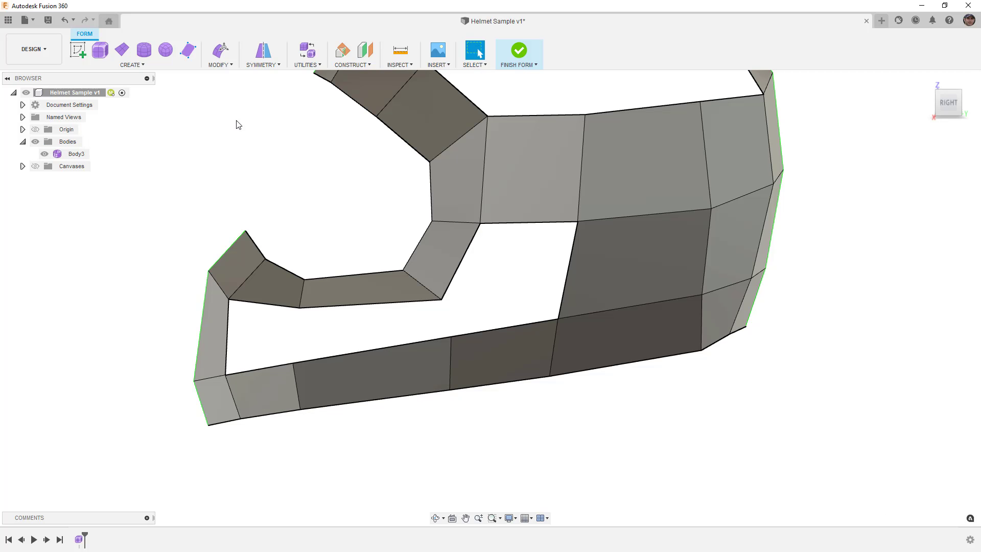
# Bridge the lower edge of the chin bar's side face to the matching upper edge of the lower strip with one face.
pyautogui.click(226, 65)
pyautogui.click(221, 146)
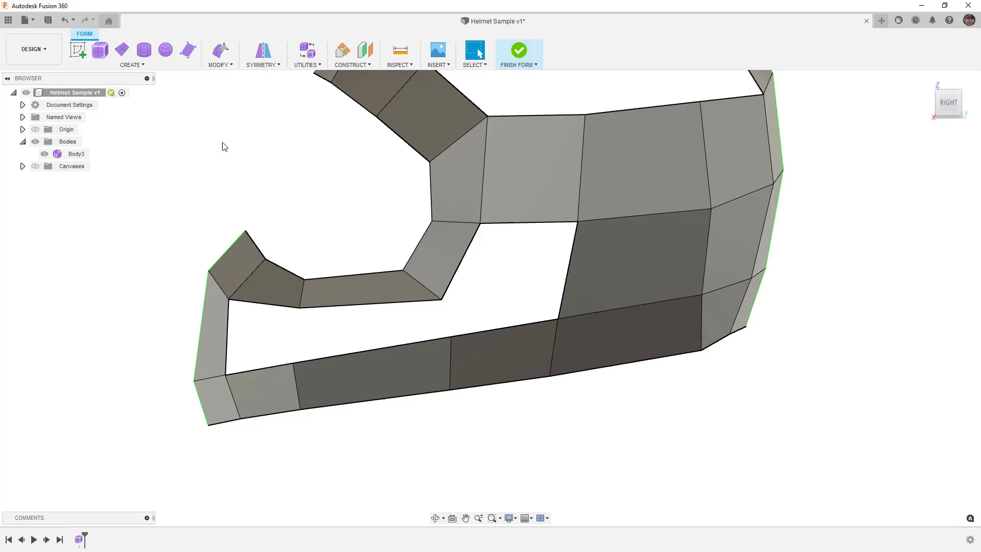
pyautogui.click(315, 307)
pyautogui.click(313, 360)
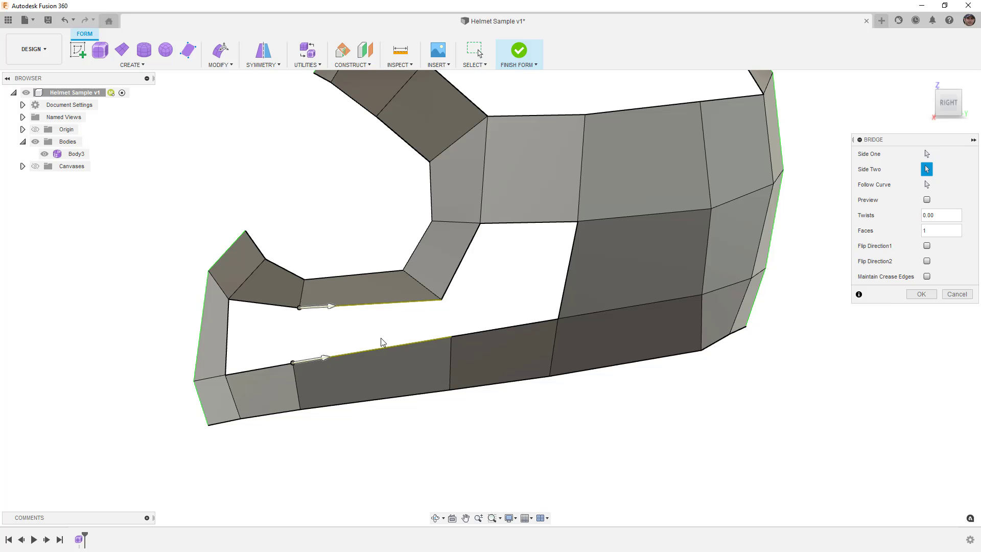
pyautogui.click(922, 294)
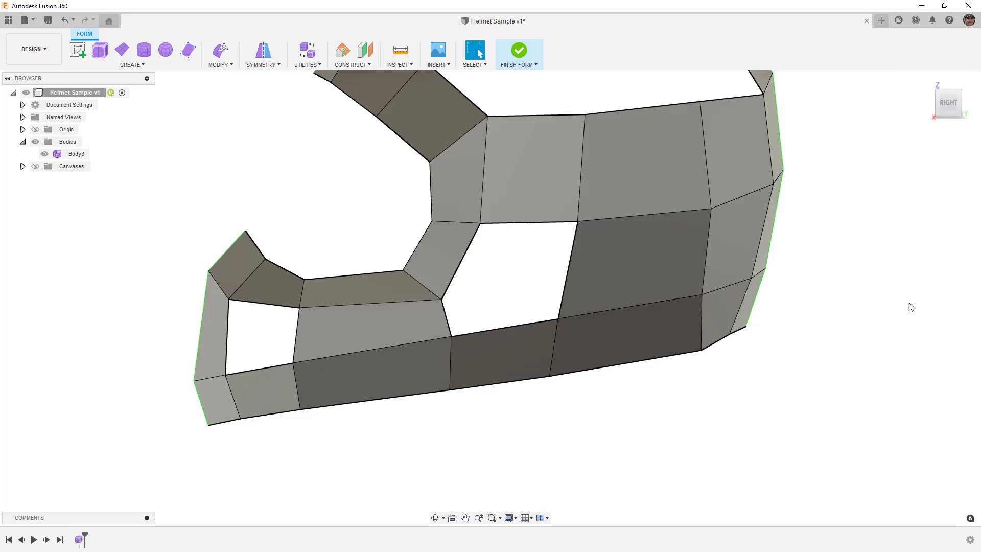
# Fill the four-sided hole between the center chin face and the new bridge face with Fill Hole.
pyautogui.click(221, 64)
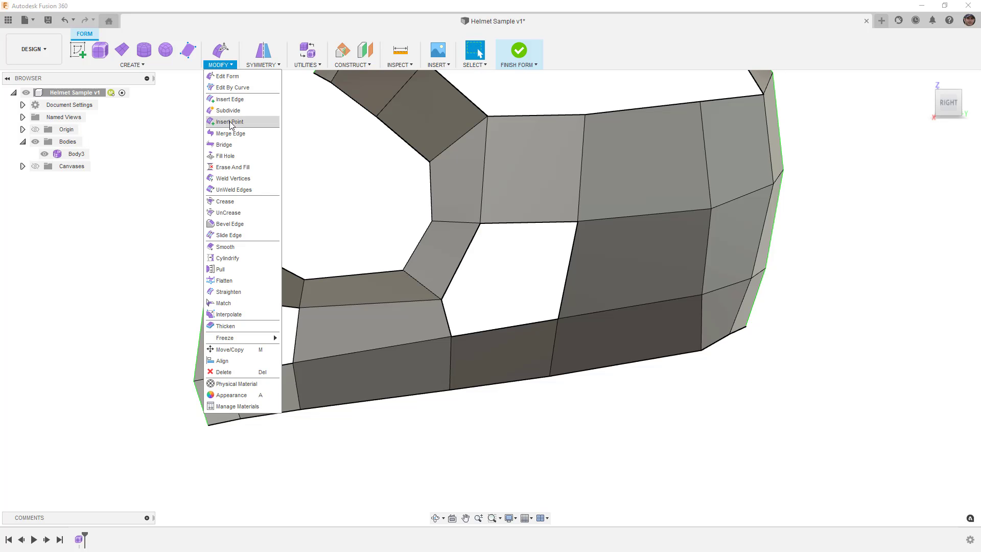
pyautogui.click(227, 154)
pyautogui.click(271, 305)
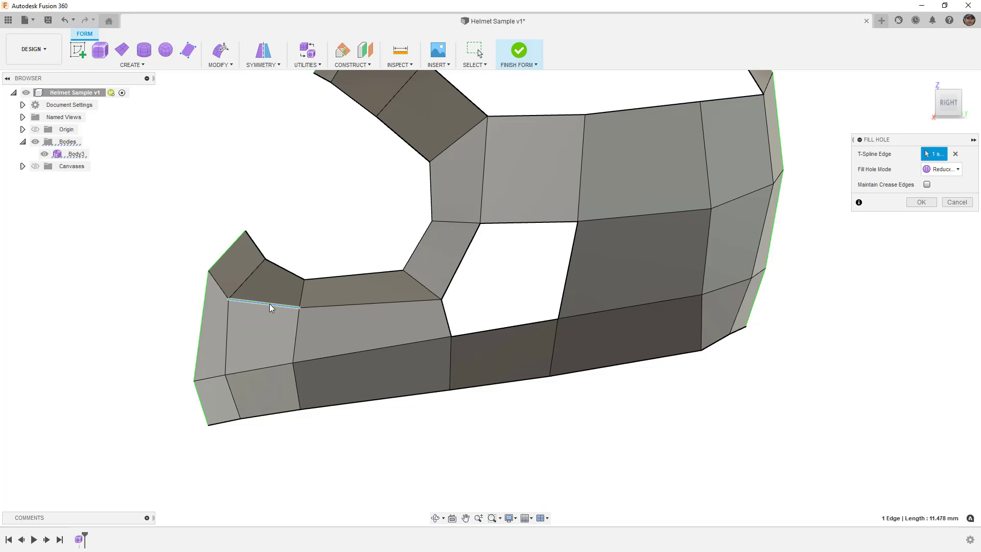
pyautogui.click(921, 202)
# Fill the five-sided hole behind the bridge face, changing the fill mode so a single face closes it.
pyautogui.press('Return')
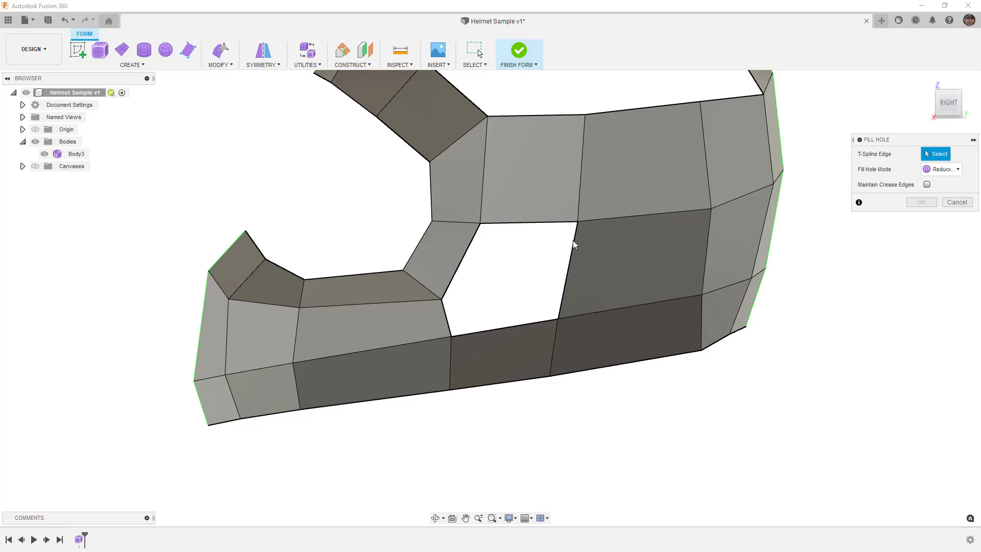
pyautogui.click(540, 223)
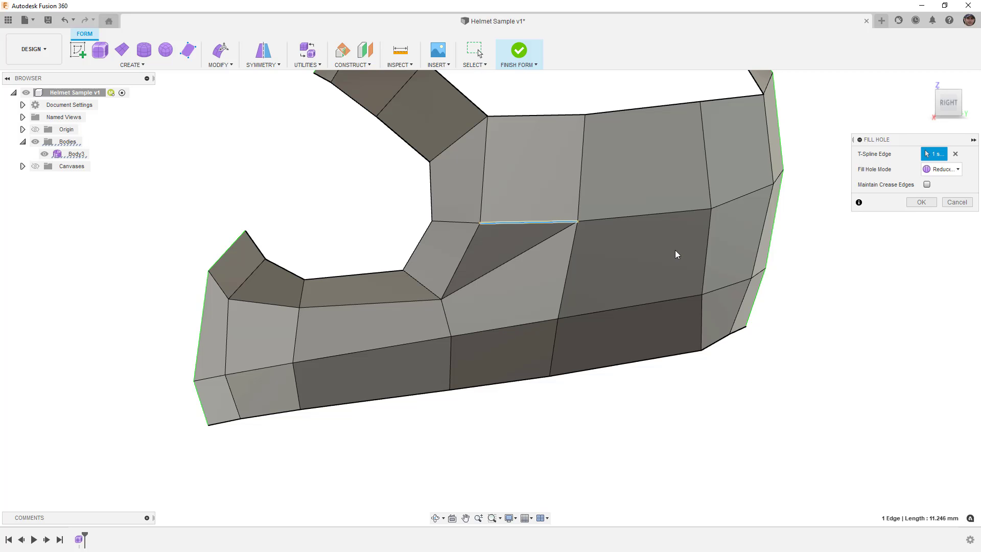
pyautogui.click(941, 172)
pyautogui.click(942, 194)
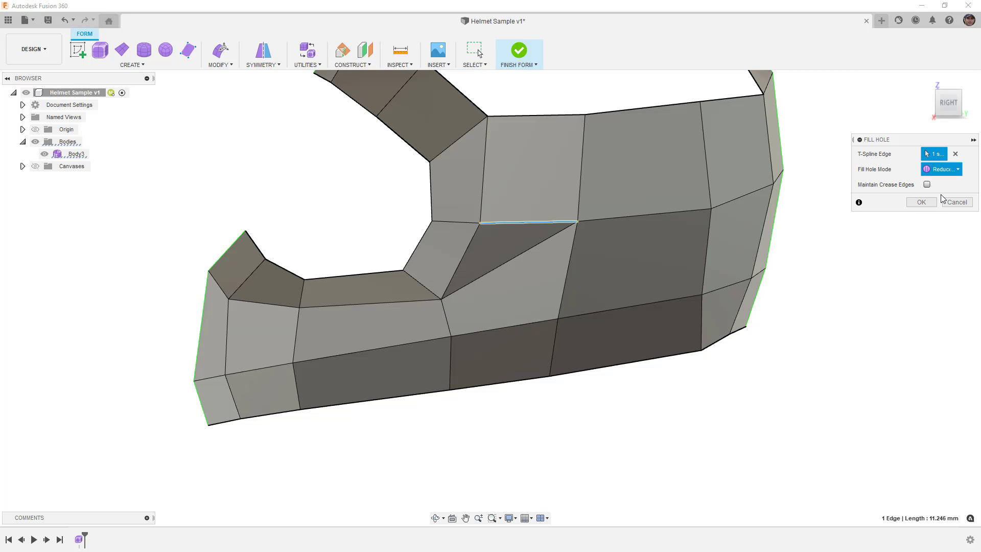
pyautogui.click(931, 203)
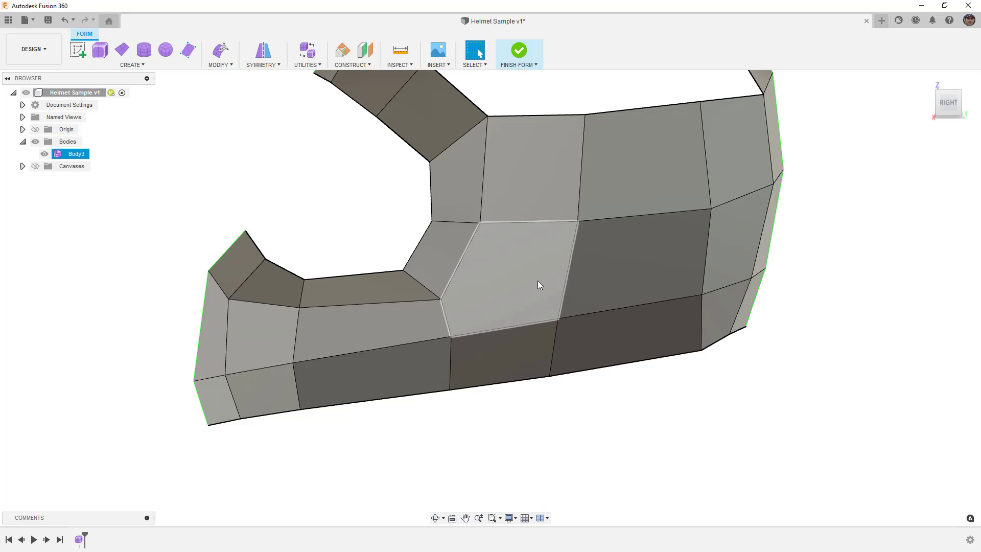
# Examine the closed side of the shell and select the four edges meeting at the front corner of the five-sided face.
pyautogui.scroll(-4, 519, 282)
pyautogui.keyDown('shift'); pyautogui.moveTo(519, 281); pyautogui.dragTo(566, 279, button='middle'); pyautogui.keyUp('shift')
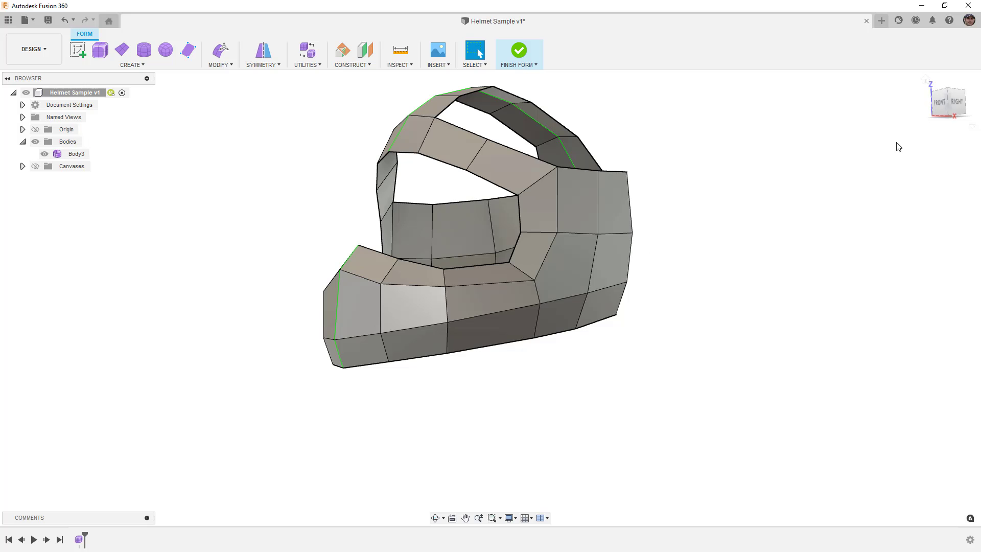
pyautogui.click(961, 104)
pyautogui.scroll(3, 645, 272)
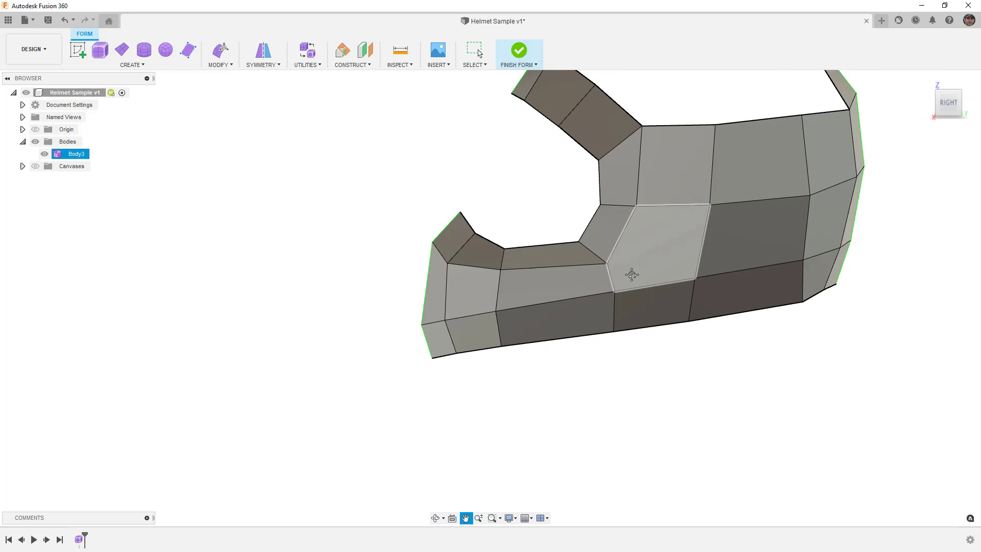
pyautogui.moveTo(630, 274); pyautogui.dragTo(518, 261, button='middle')
pyautogui.scroll(2, 510, 259)
pyautogui.doubleClick(510, 260)
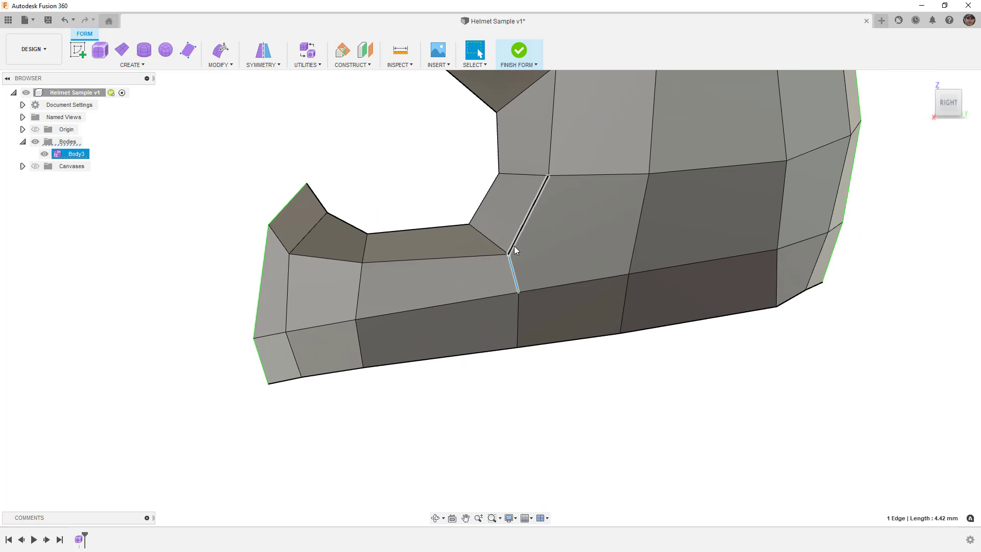
pyautogui.keyDown('shift'); pyautogui.click(489, 253); pyautogui.keyUp('shift')
pyautogui.moveTo(530, 267); pyautogui.dragTo(457, 270, button='middle')
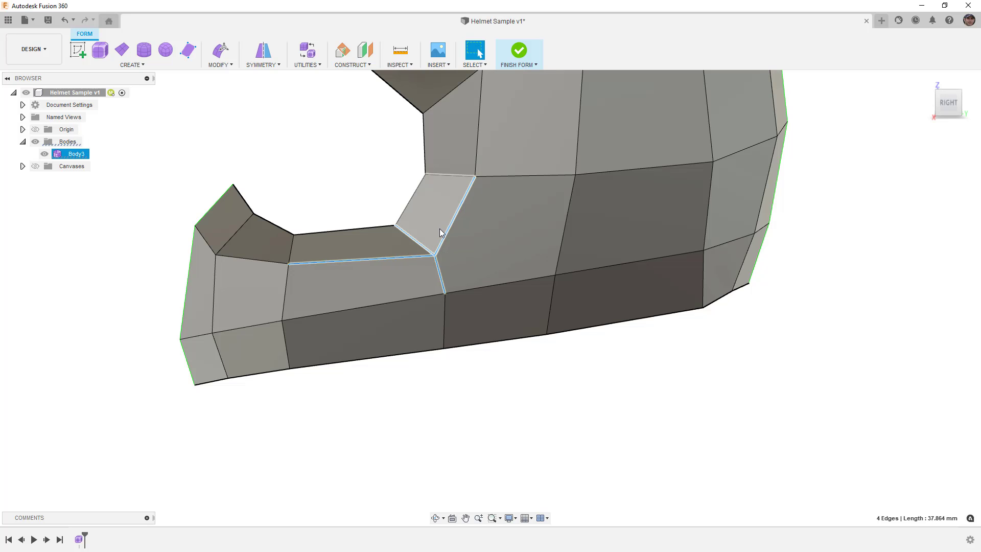
pyautogui.scroll(-2, 473, 283)
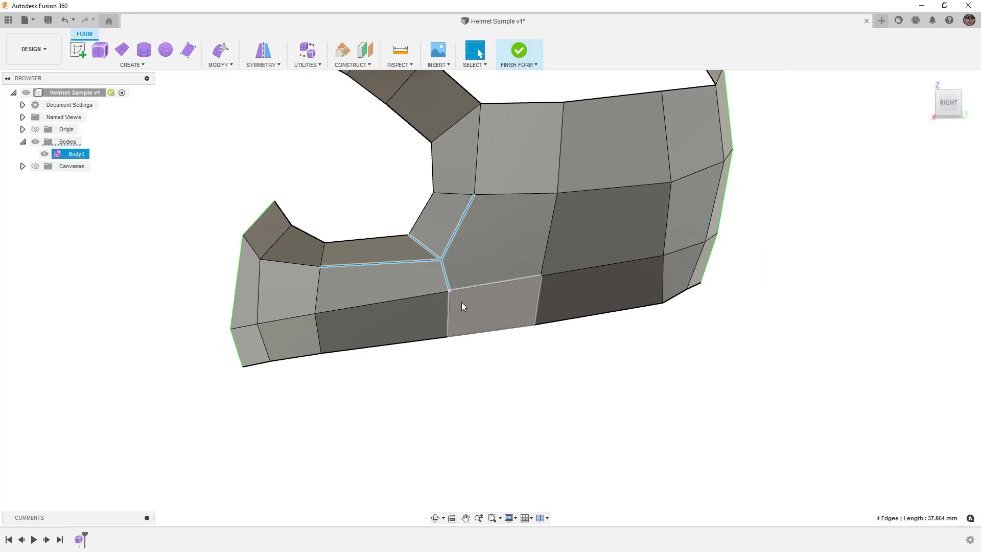
# Switch to smooth display and examine how the surface flows around the star point and the five-sided face.
pyautogui.press('3')
pyautogui.keyDown('shift'); pyautogui.moveTo(461, 311); pyautogui.dragTo(544, 335, button='middle'); pyautogui.keyUp('shift')
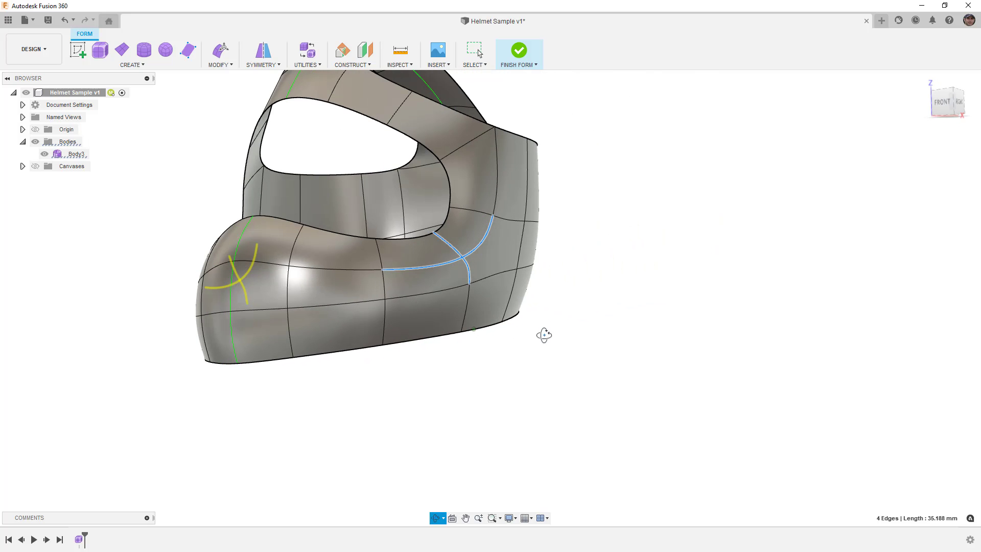
pyautogui.press('Escape')
pyautogui.press('Escape')
pyautogui.scroll(2, 459, 260)
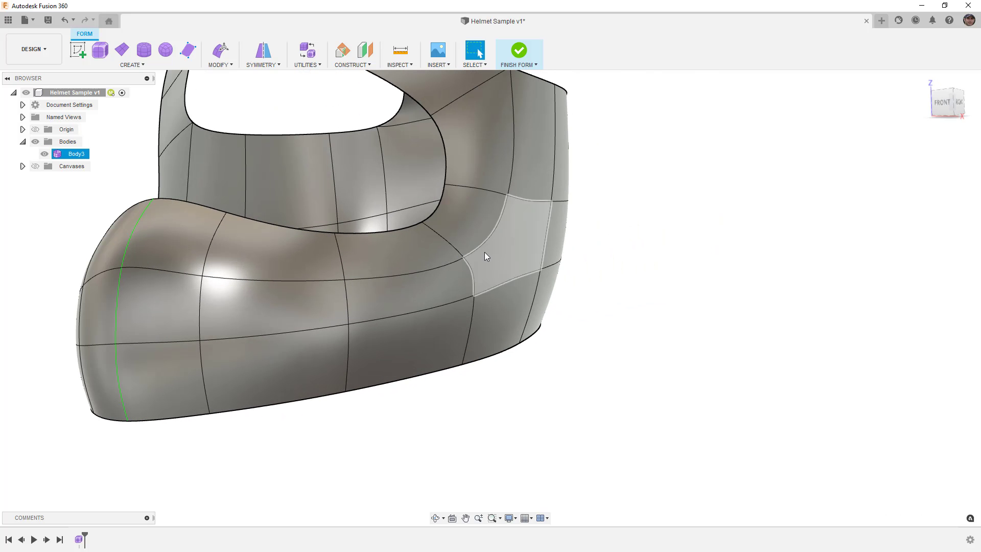
pyautogui.click(472, 269)
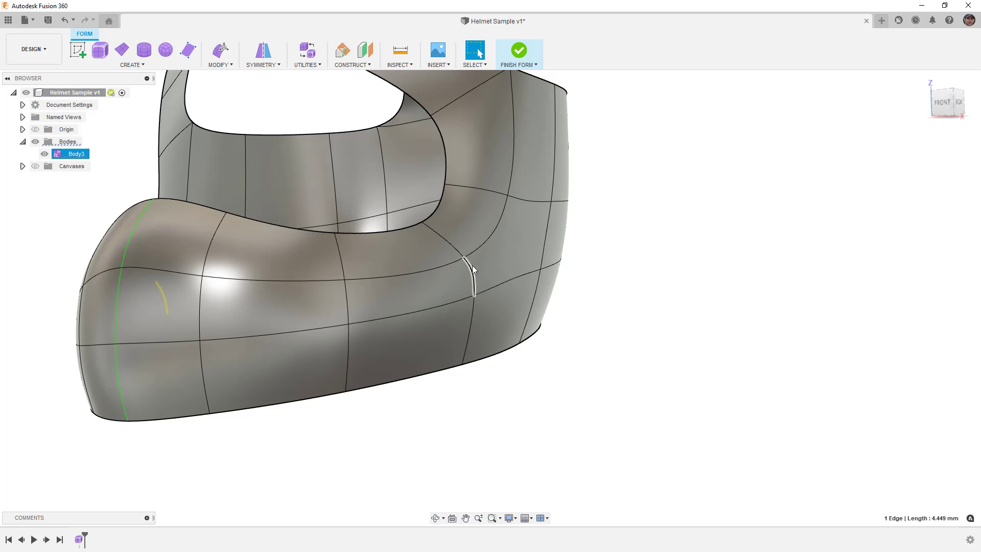
pyautogui.click(526, 206)
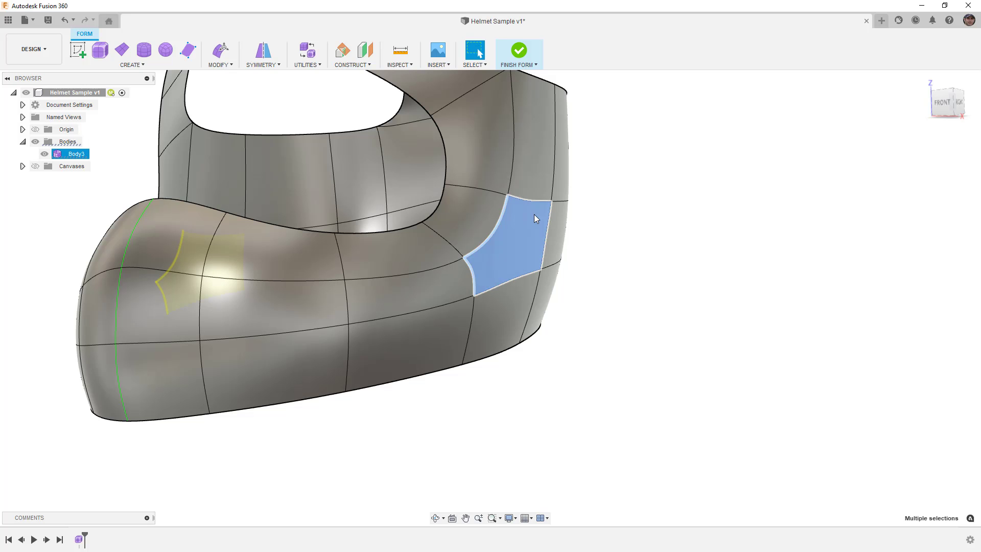
pyautogui.click(959, 103)
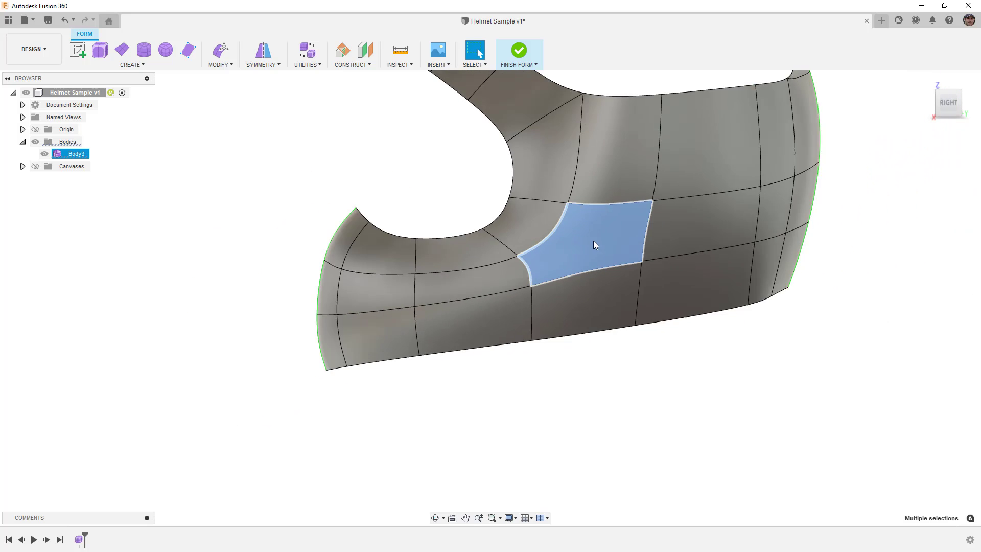
# Try to close the large crown opening with Fill Hole in Fill Star mode.
pyautogui.scroll(-3, 587, 245)
pyautogui.scroll(-1, 609, 241)
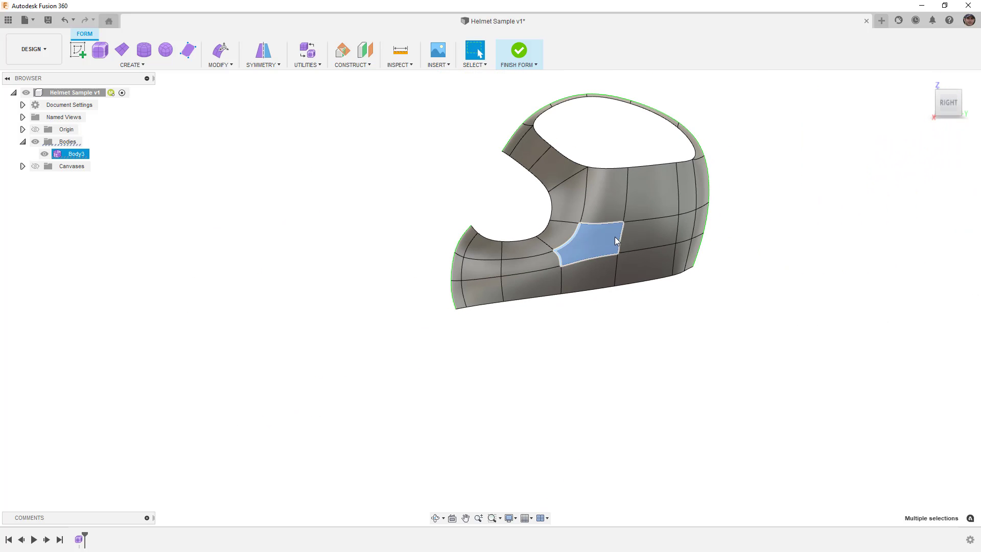
pyautogui.click(670, 300)
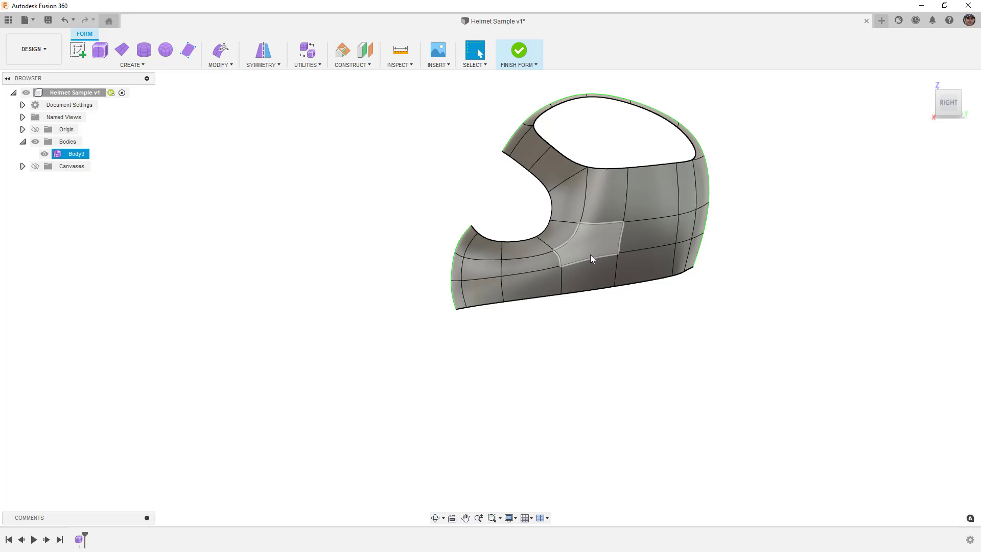
pyautogui.keyDown('shift'); pyautogui.moveTo(594, 258); pyautogui.dragTo(591, 232, button='middle'); pyautogui.keyUp('shift')
pyautogui.scroll(1, 601, 222)
pyautogui.click(570, 232)
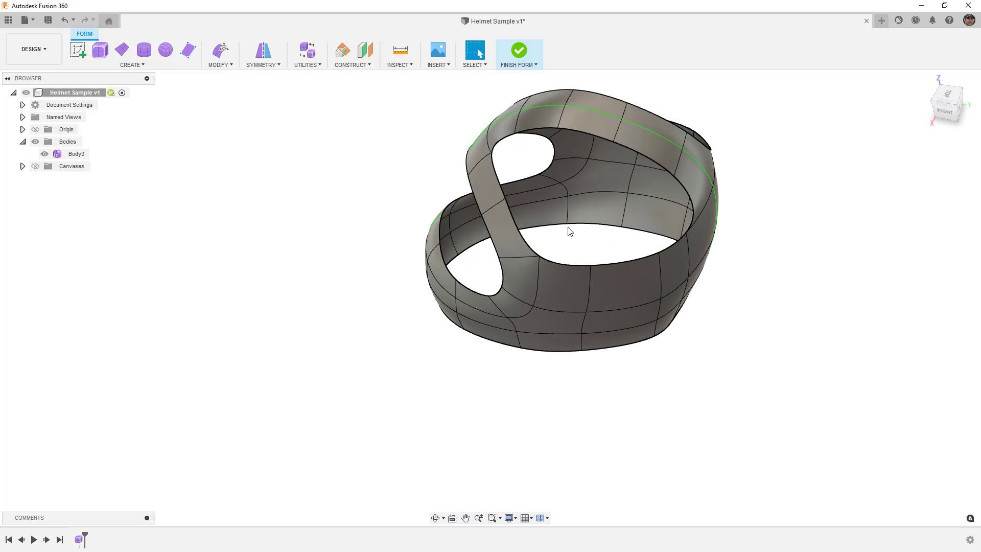
pyautogui.click(221, 64)
pyautogui.click(240, 157)
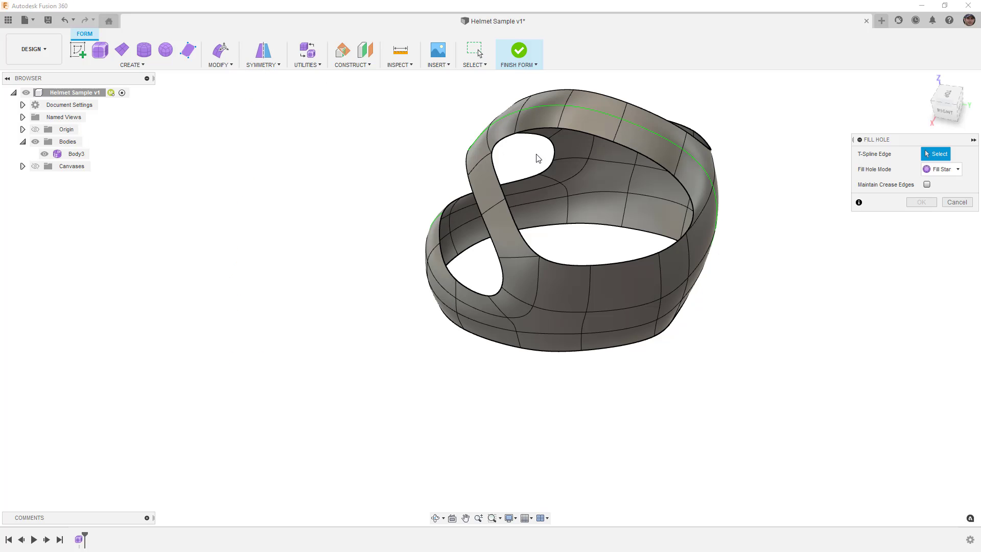
pyautogui.click(584, 133)
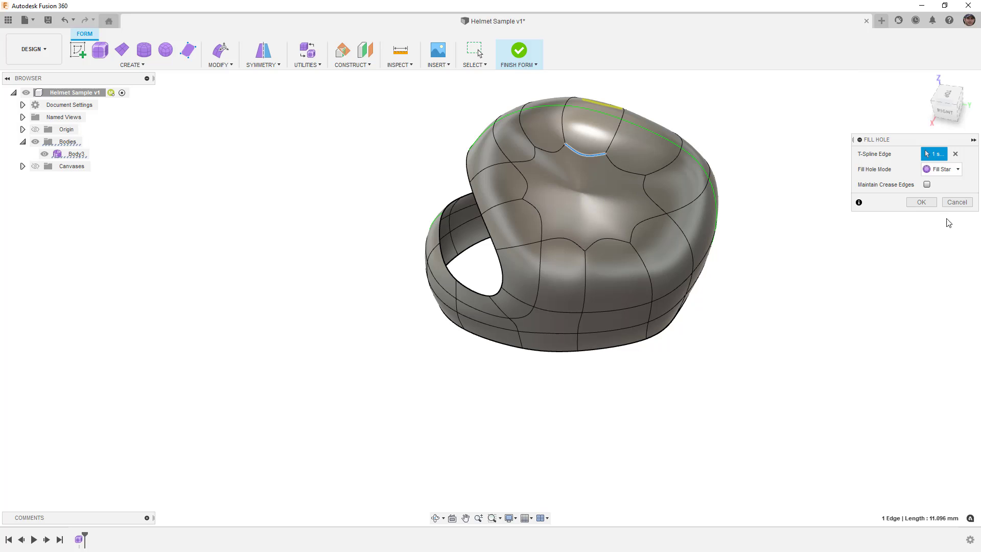
pyautogui.click(964, 203)
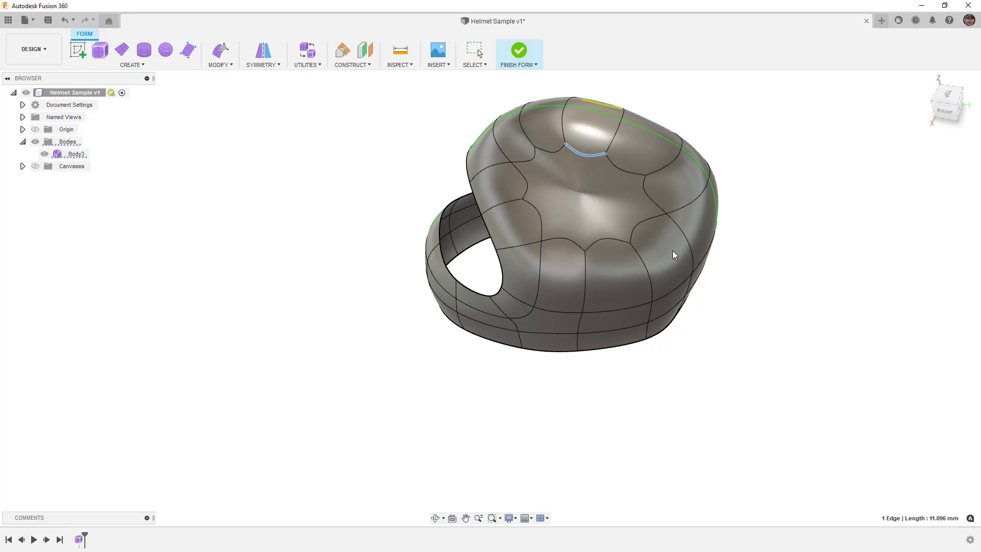
pyautogui.hotkey('ctrl', 'z')
# Switch to box display and compare the opposite edges of the crown opening from the right side.
pyautogui.hotkey('alt', '1')
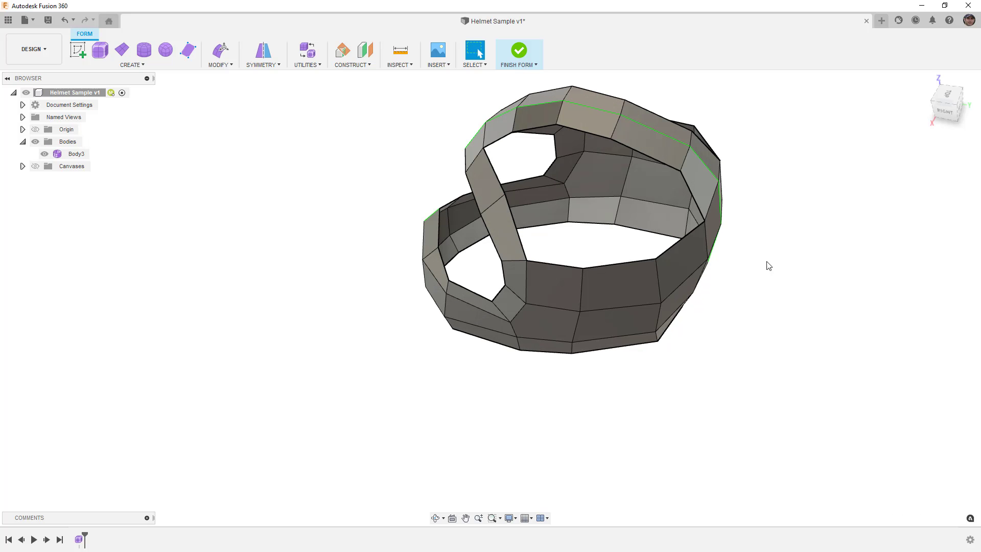
pyautogui.keyDown('shift'); pyautogui.moveTo(769, 266); pyautogui.dragTo(760, 243, button='middle'); pyautogui.keyUp('shift')
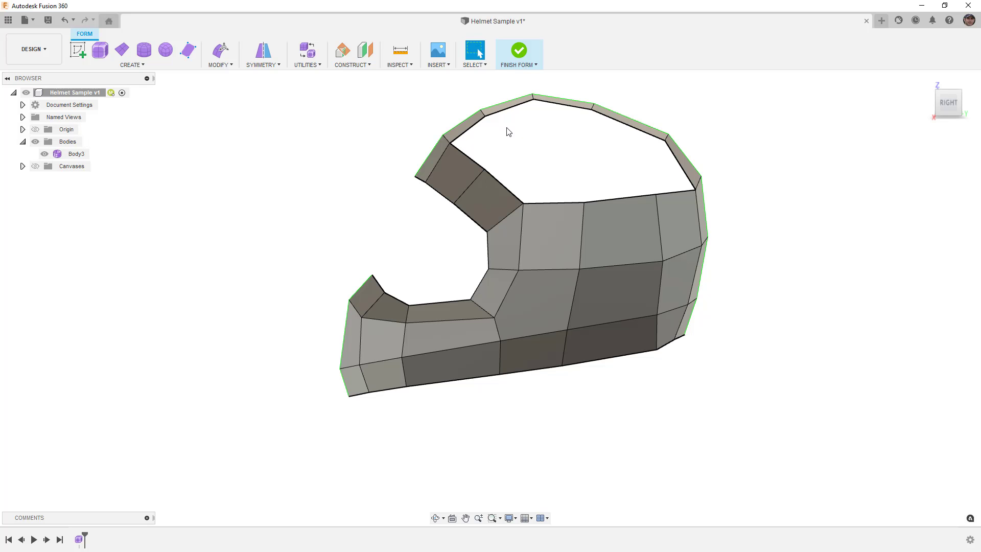
pyautogui.click(671, 154)
pyautogui.click(687, 186)
pyautogui.click(684, 172)
pyautogui.click(658, 138)
pyautogui.keyDown('shift'); pyautogui.click(641, 196); pyautogui.keyUp('shift')
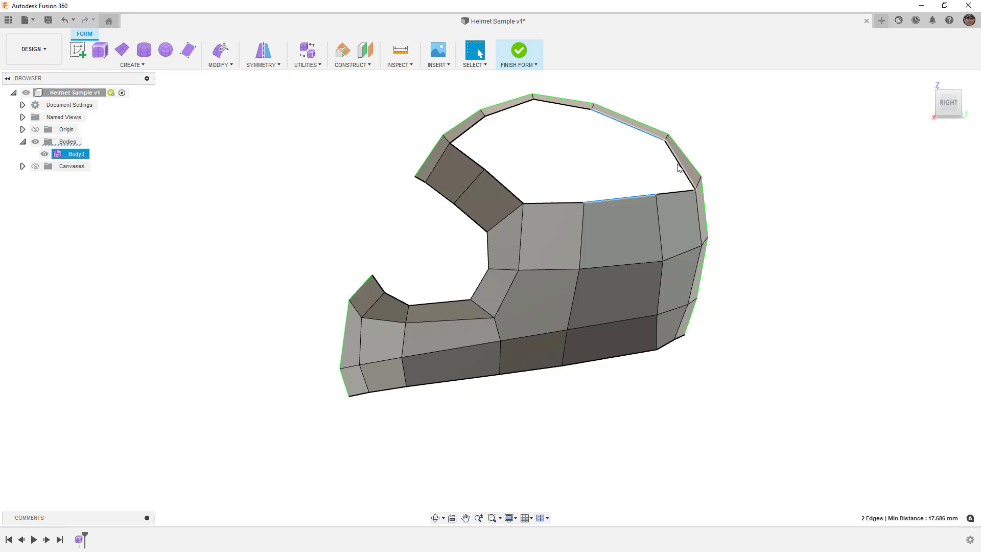
# Extrude the rear edge of the crown opening about 7.9 mm forward and 0.5 mm down as a new face.
pyautogui.click(679, 163)
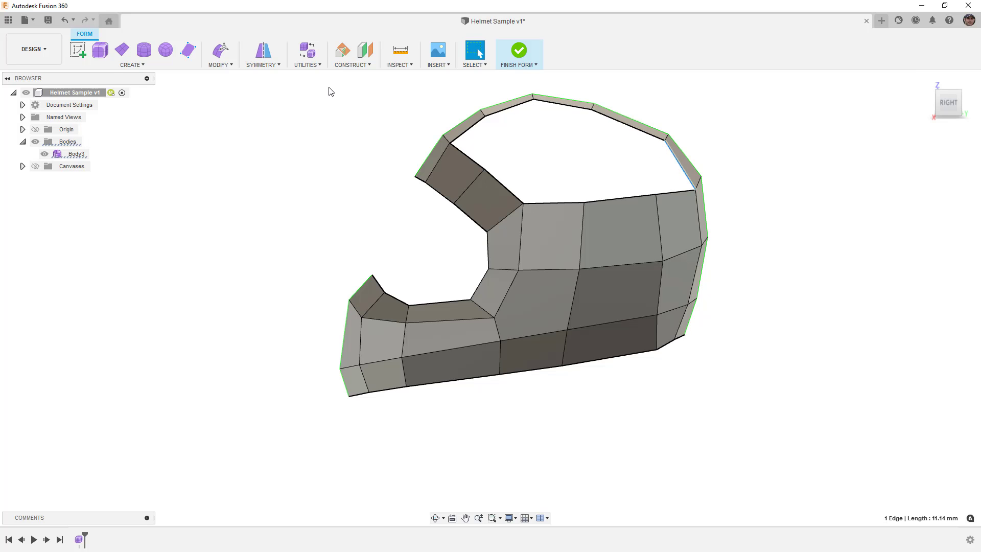
pyautogui.click(220, 50)
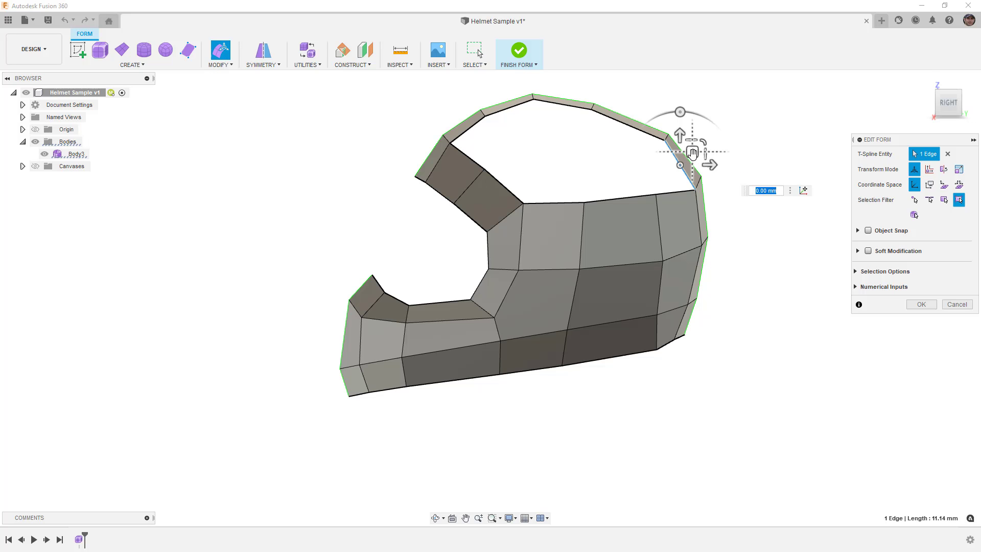
pyautogui.moveTo(693, 153); pyautogui.dragTo(659, 163)
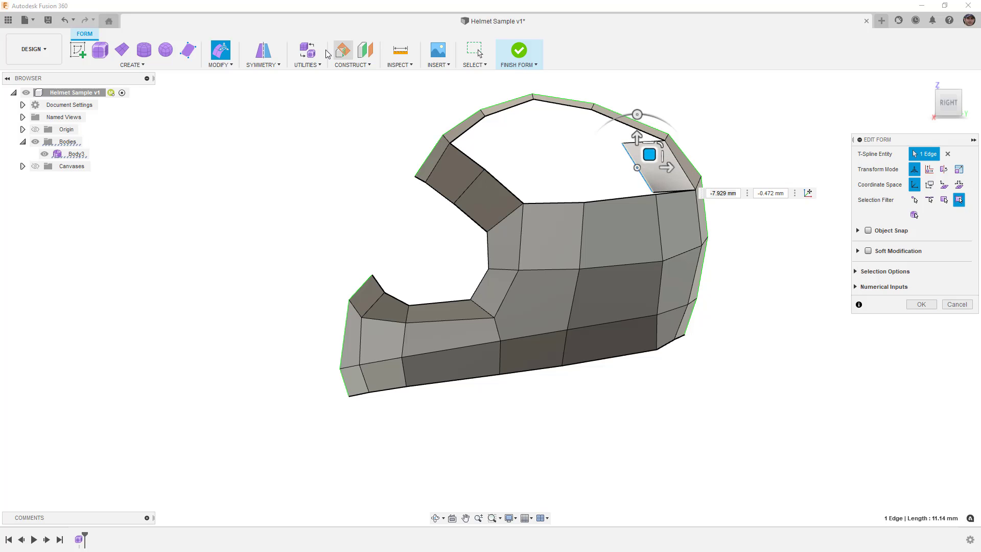
pyautogui.click(289, 102)
# Weld the new rear face's two free corners to the adjacent vertices of the side strip and the crown strip.
pyautogui.click(231, 66)
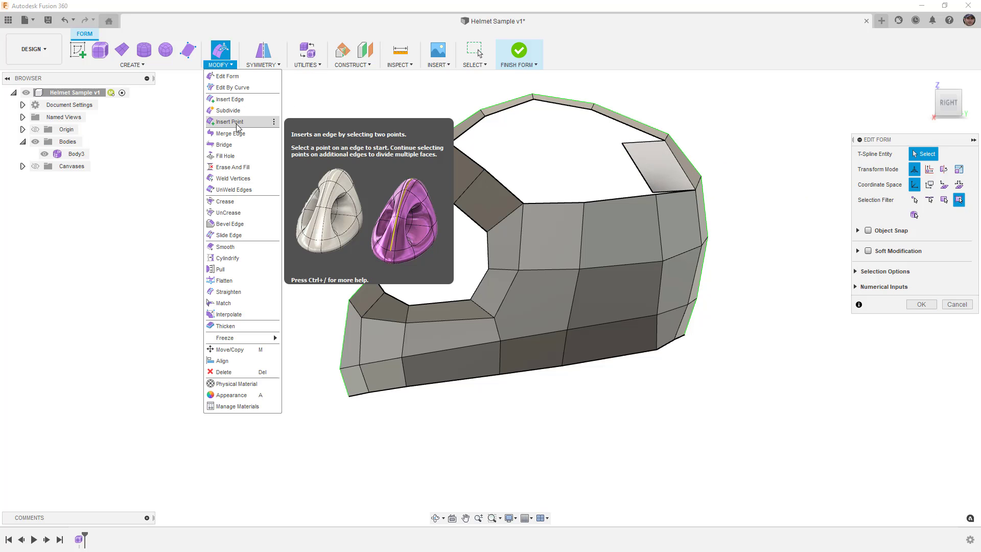
pyautogui.click(233, 179)
pyautogui.scroll(5, 649, 197)
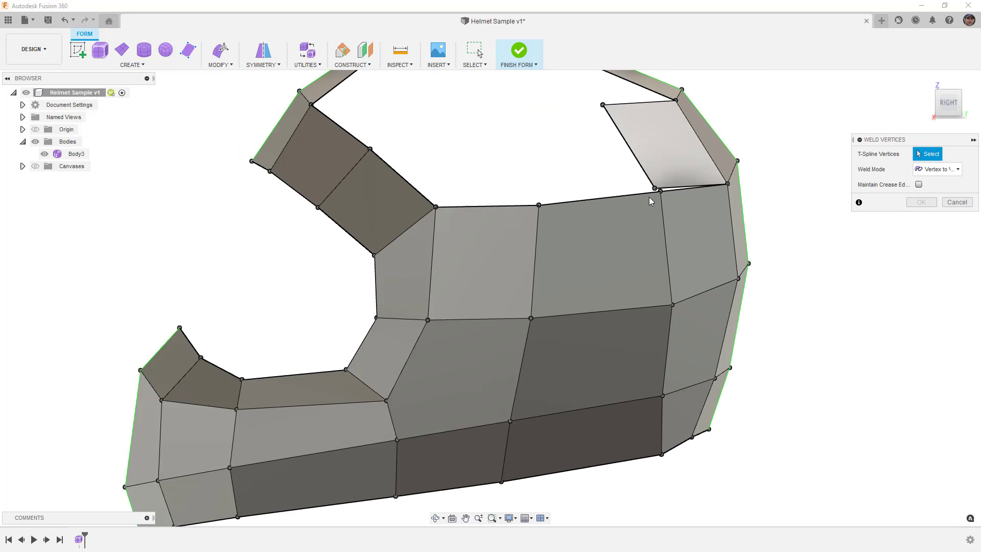
pyautogui.click(665, 189)
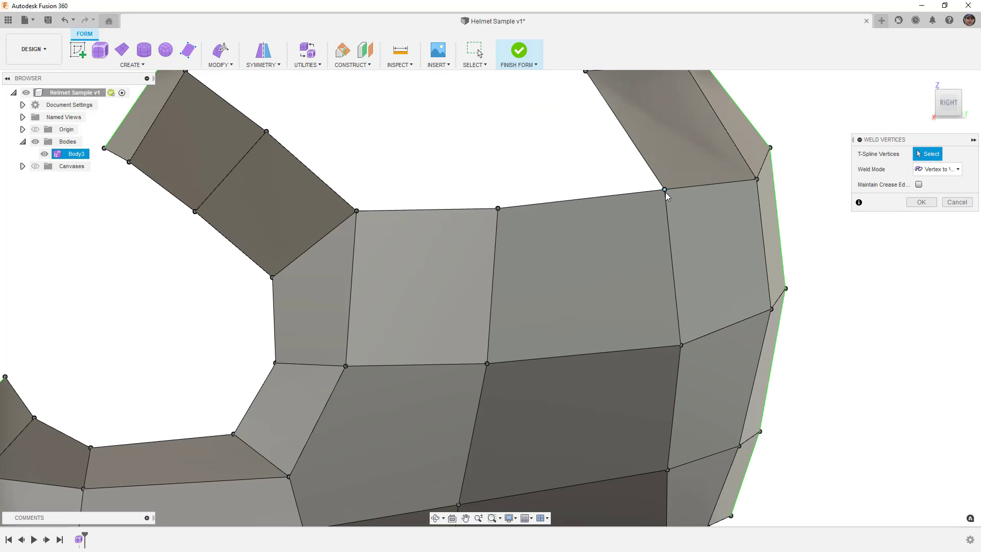
pyautogui.scroll(-3, 663, 201)
pyautogui.scroll(-3, 663, 201)
pyautogui.keyDown('shift'); pyautogui.moveTo(631, 159); pyautogui.dragTo(621, 184, button='middle'); pyautogui.keyUp('shift')
pyautogui.click(606, 181)
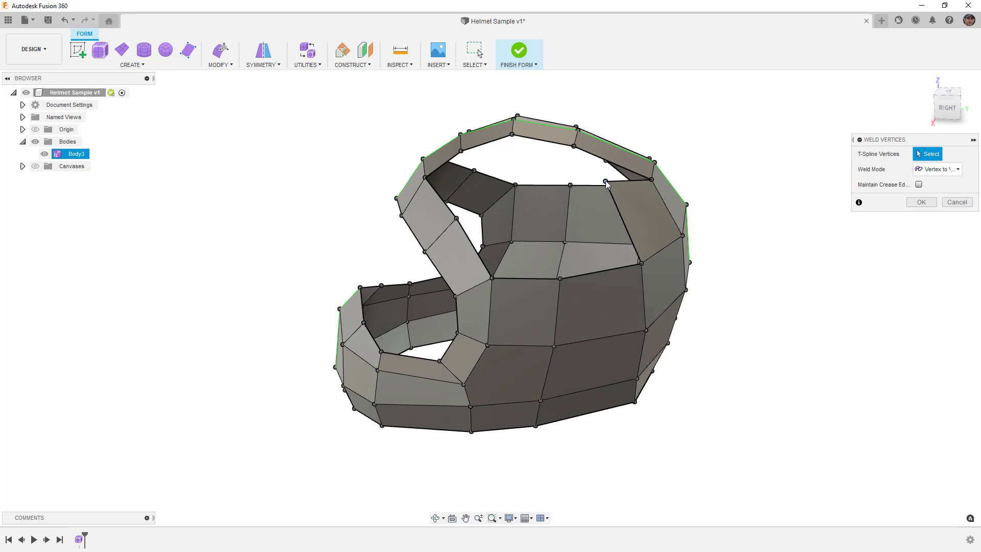
pyautogui.click(574, 147)
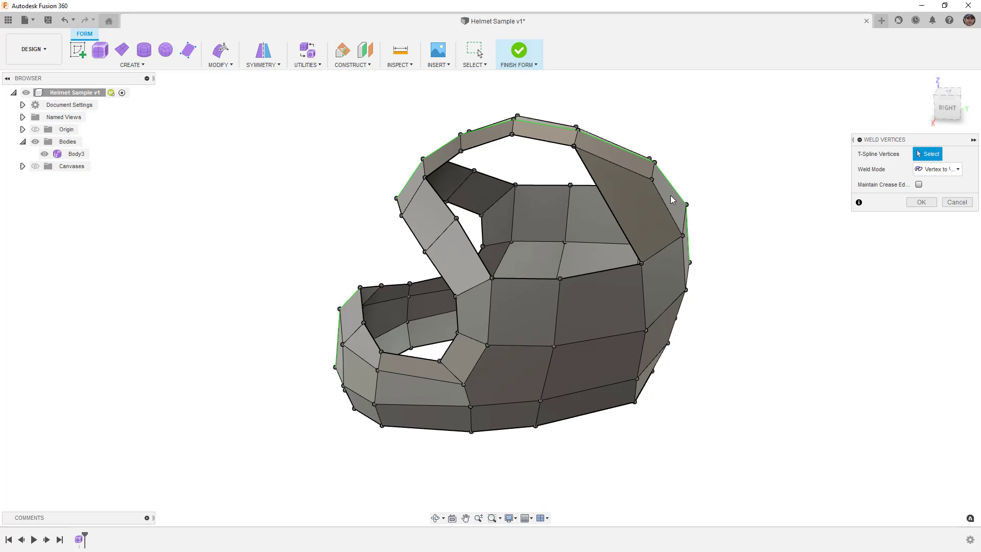
pyautogui.click(921, 202)
# Check the welded rear corner face in smooth display from several angles, then return to box display.
pyautogui.moveTo(802, 241)
pyautogui.keyDown('shift'); pyautogui.mouseDown(button='middle')
pyautogui.moveTo(802, 221)
pyautogui.moveTo(787, 223)
pyautogui.moveTo(805, 240)
pyautogui.mouseUp(button='middle'); pyautogui.keyUp('shift')
pyautogui.hotkey('alt', '3')
pyautogui.keyDown('shift'); pyautogui.moveTo(649, 265); pyautogui.dragTo(528, 177, button='middle'); pyautogui.keyUp('shift')
pyautogui.keyDown('shift'); pyautogui.moveTo(471, 200); pyautogui.dragTo(544, 201, button='middle'); pyautogui.keyUp('shift')
pyautogui.hotkey('alt', '1')
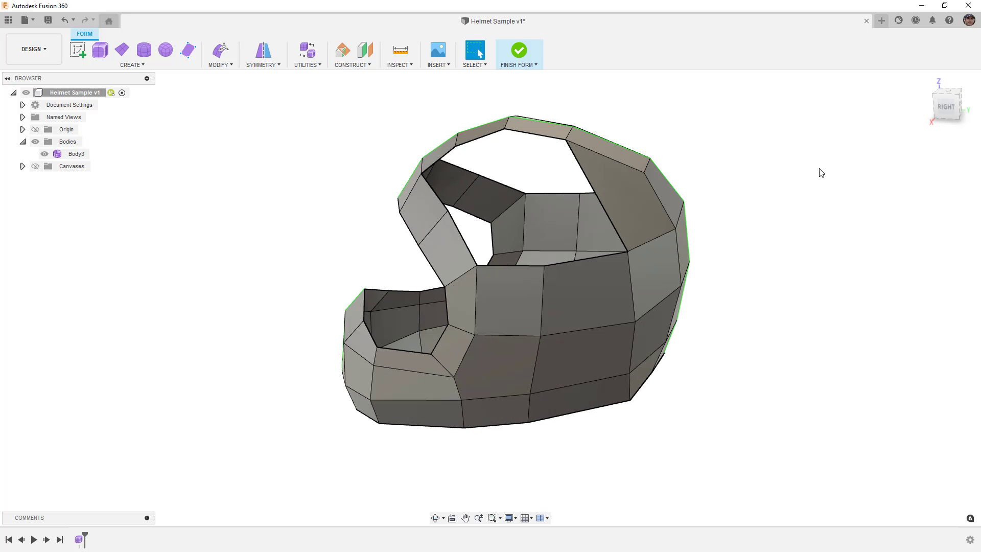
# Extrude the two front edges of the crown opening backward as new faces and rotate them -20 degrees.
pyautogui.click(945, 106)
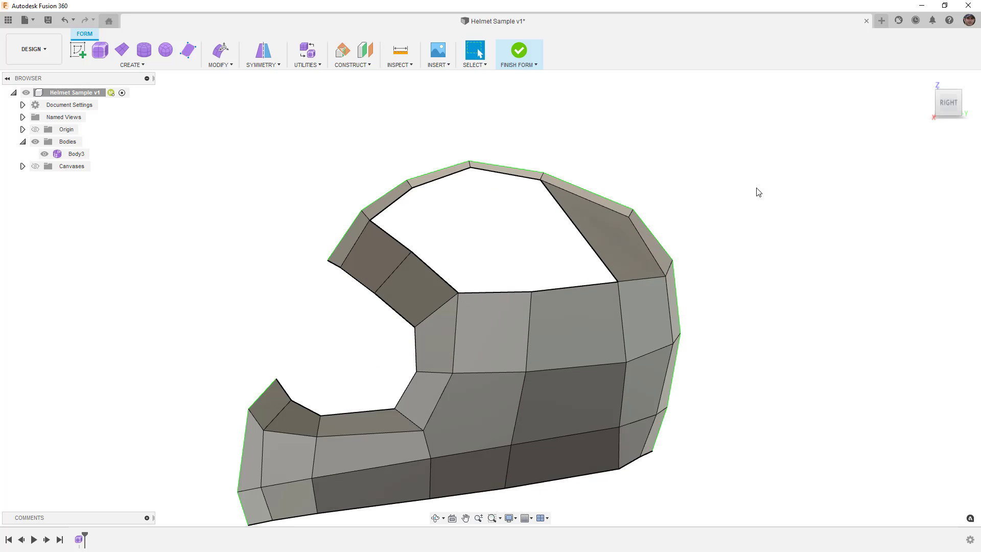
pyautogui.moveTo(759, 193); pyautogui.dragTo(783, 178, button='middle')
pyautogui.click(419, 225)
pyautogui.keyDown('shift'); pyautogui.click(457, 257); pyautogui.keyUp('shift')
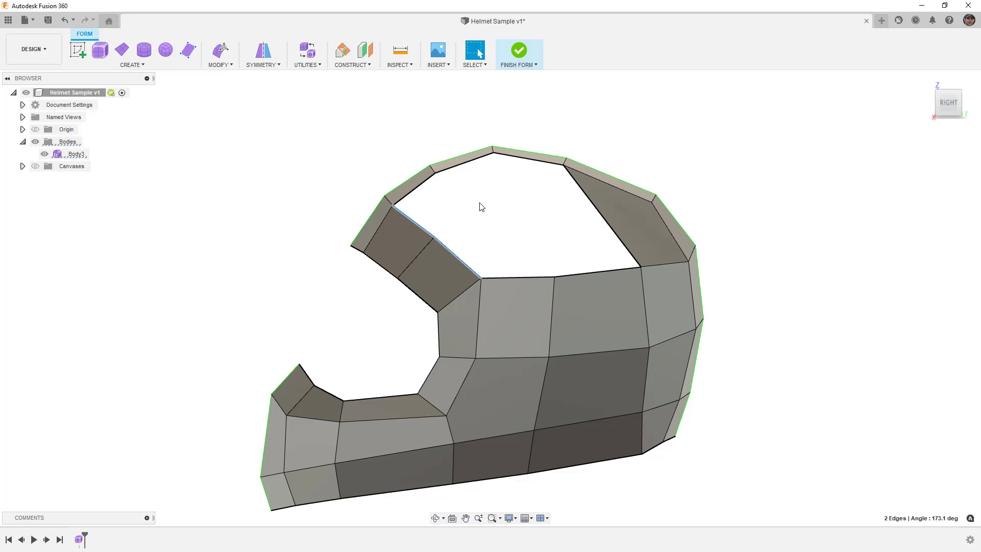
pyautogui.click(221, 50)
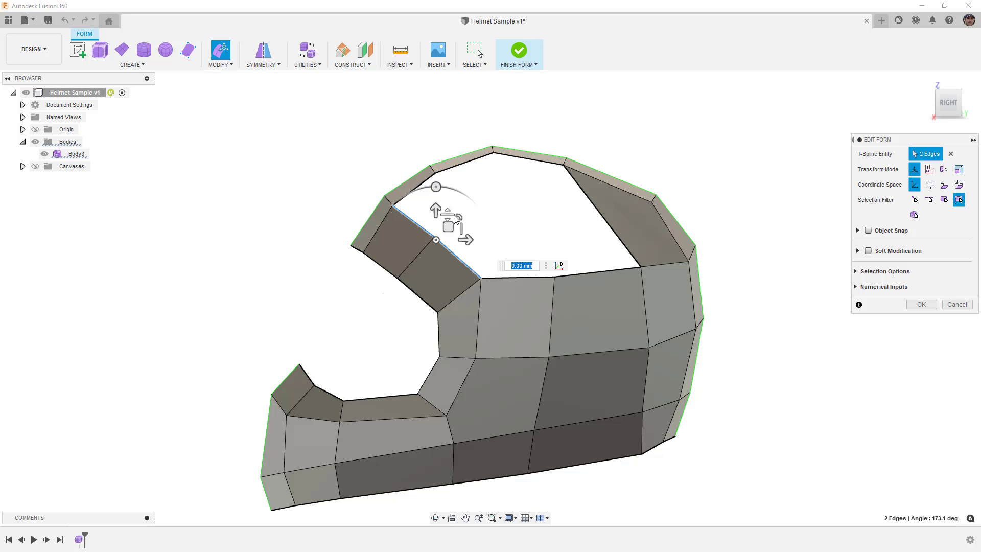
pyautogui.moveTo(486, 207); pyautogui.dragTo(514, 191)
pyautogui.moveTo(495, 156); pyautogui.dragTo(513, 159)
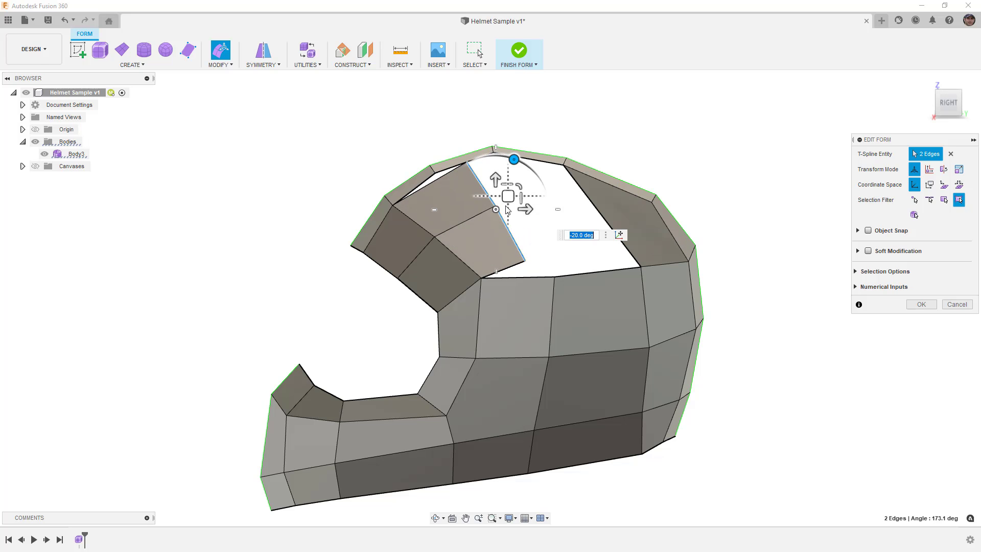
# Move the extruded front edges about 4.2 mm outward and 2.9 mm up in the front view.
pyautogui.click(929, 104)
pyautogui.moveTo(352, 196); pyautogui.dragTo(376, 178)
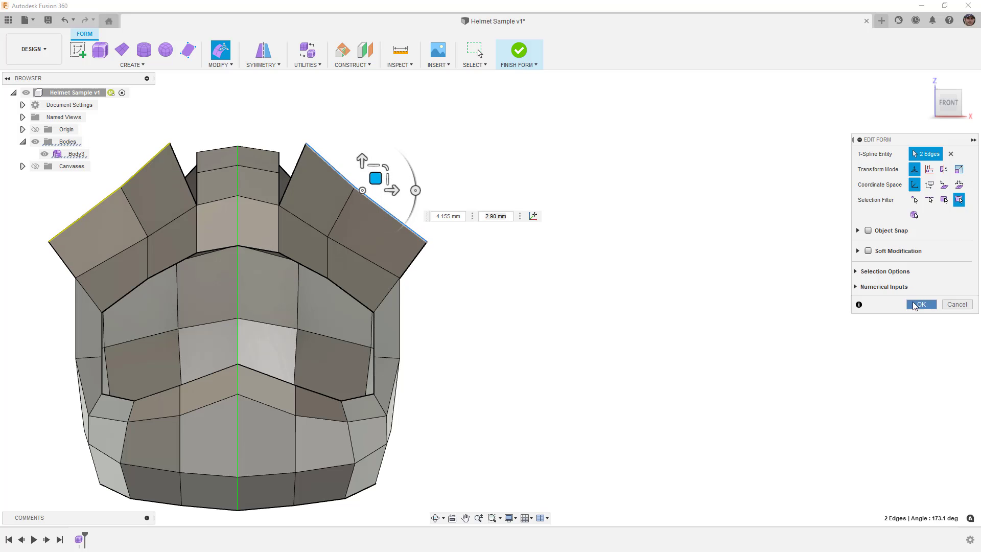
pyautogui.click(921, 305)
# Weld the new front faces' outer corners to the adjacent vertices of the crown strip and the side strip.
pyautogui.click(231, 67)
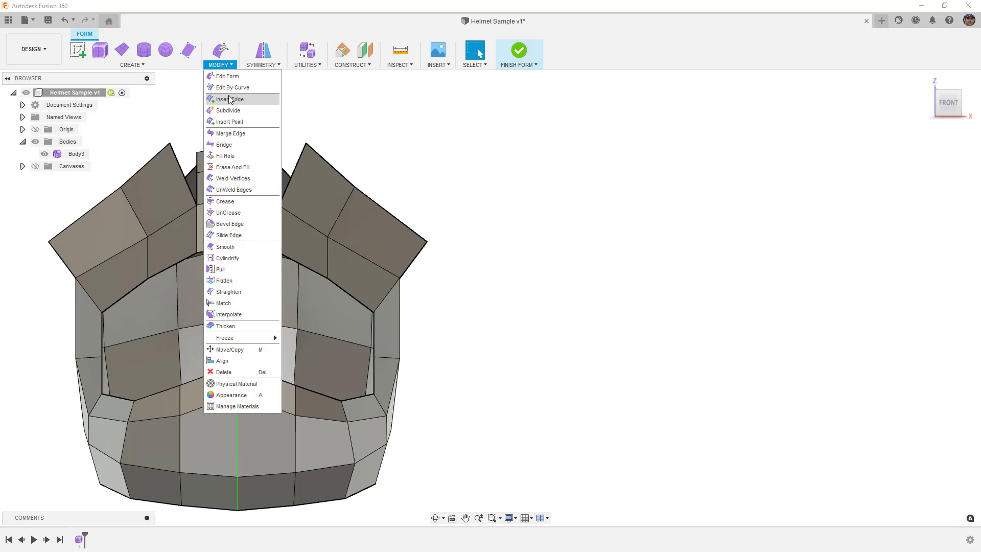
pyautogui.click(242, 178)
pyautogui.keyDown('shift'); pyautogui.moveTo(369, 187); pyautogui.dragTo(274, 119, button='middle'); pyautogui.keyUp('shift')
pyautogui.click(240, 169)
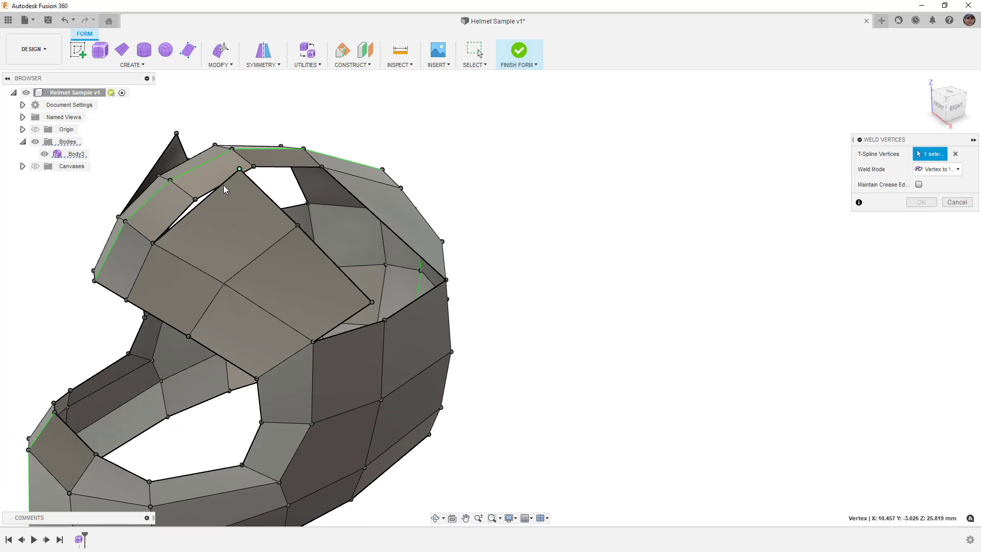
pyautogui.click(195, 199)
pyautogui.click(372, 302)
pyautogui.click(385, 320)
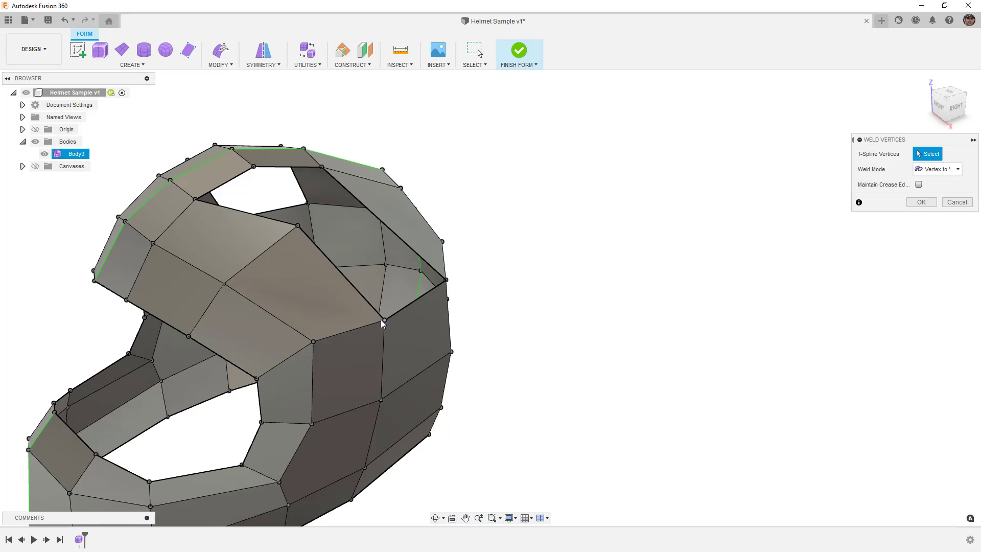
pyautogui.click(923, 202)
# Reposition the free middle vertex of the new front faces and the vertex where the brow strip meets the side strip.
pyautogui.click(298, 225)
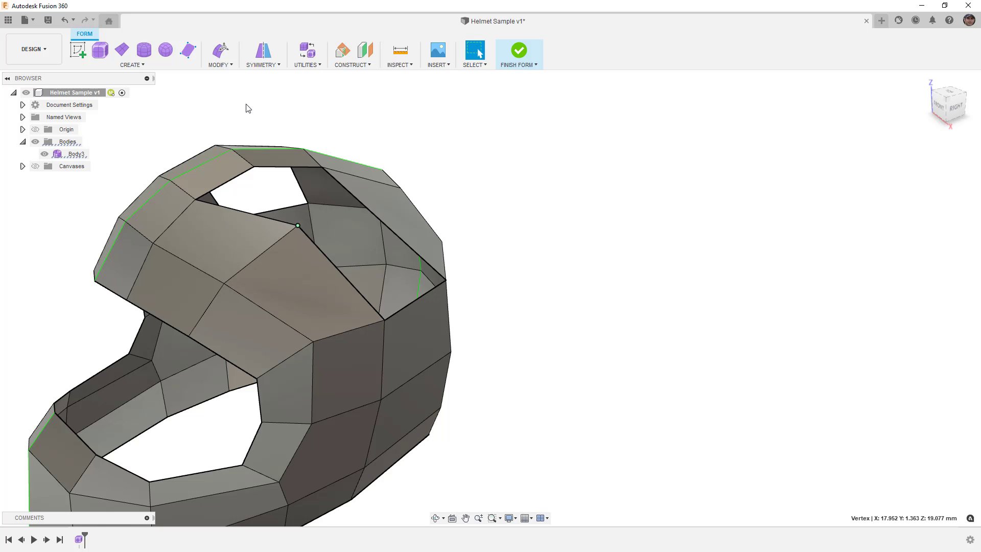
pyautogui.click(220, 50)
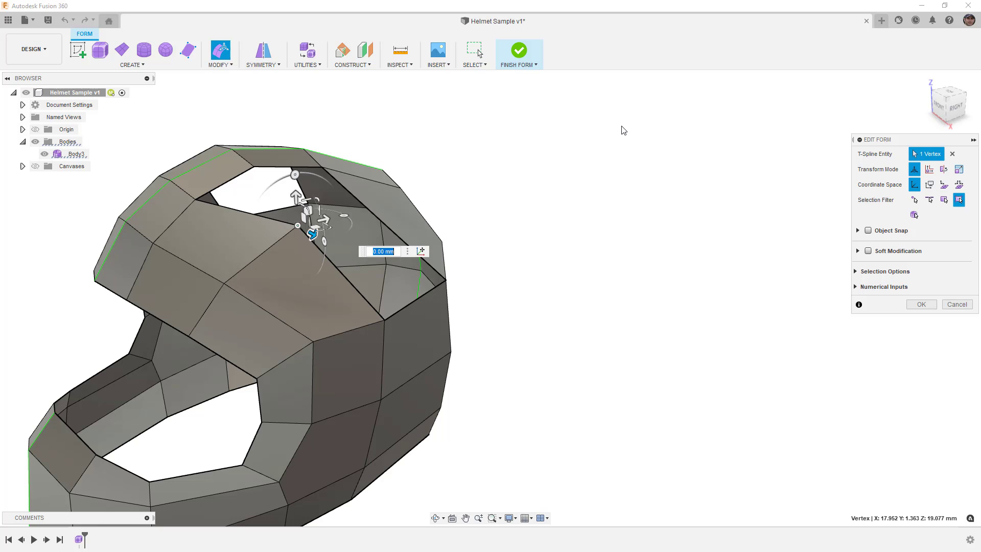
pyautogui.click(939, 110)
pyautogui.moveTo(481, 176); pyautogui.dragTo(455, 186)
pyautogui.keyDown('shift'); pyautogui.moveTo(455, 186); pyautogui.dragTo(514, 297, button='middle'); pyautogui.keyUp('shift')
pyautogui.click(949, 95)
pyautogui.moveTo(655, 256); pyautogui.dragTo(647, 263)
pyautogui.keyDown('shift'); pyautogui.moveTo(646, 263); pyautogui.dragTo(582, 305, button='middle'); pyautogui.keyUp('shift')
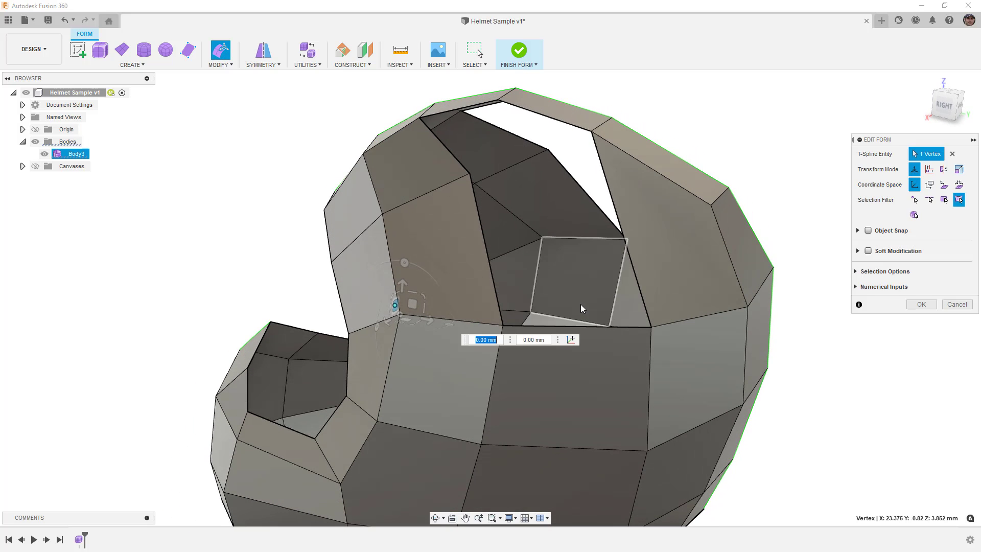
pyautogui.scroll(-5, 548, 216)
pyautogui.keyDown('shift'); pyautogui.moveTo(548, 217); pyautogui.dragTo(571, 231, button='middle'); pyautogui.keyUp('shift')
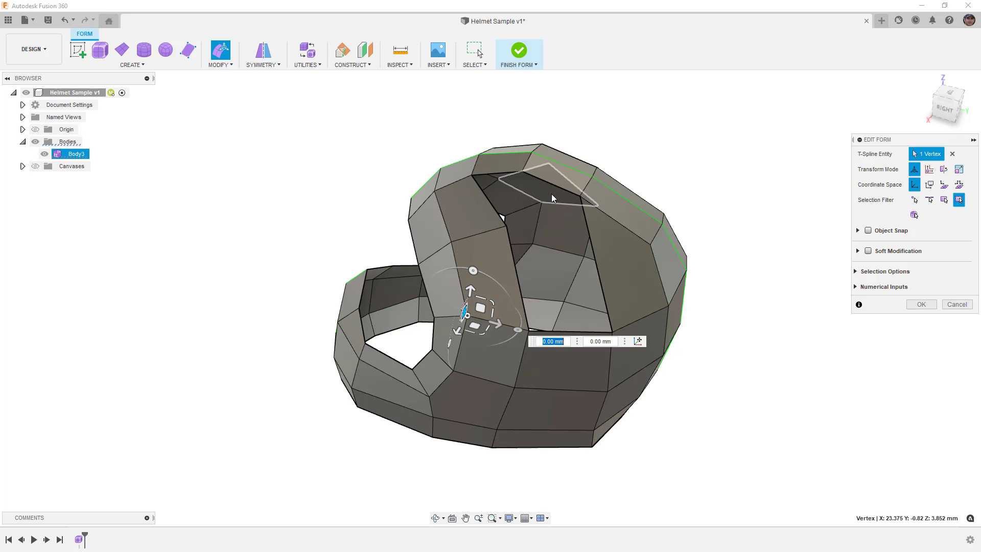
pyautogui.click(922, 304)
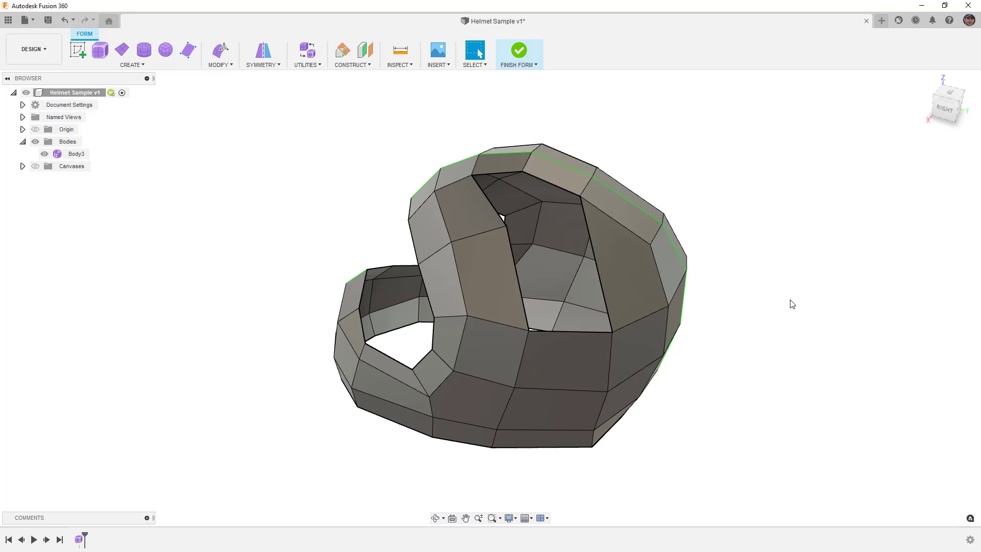
# Insert an edge across the rear corner face from the crown opening to the symmetry line, using Insert Point in Simple mode.
pyautogui.click(225, 65)
pyautogui.click(230, 121)
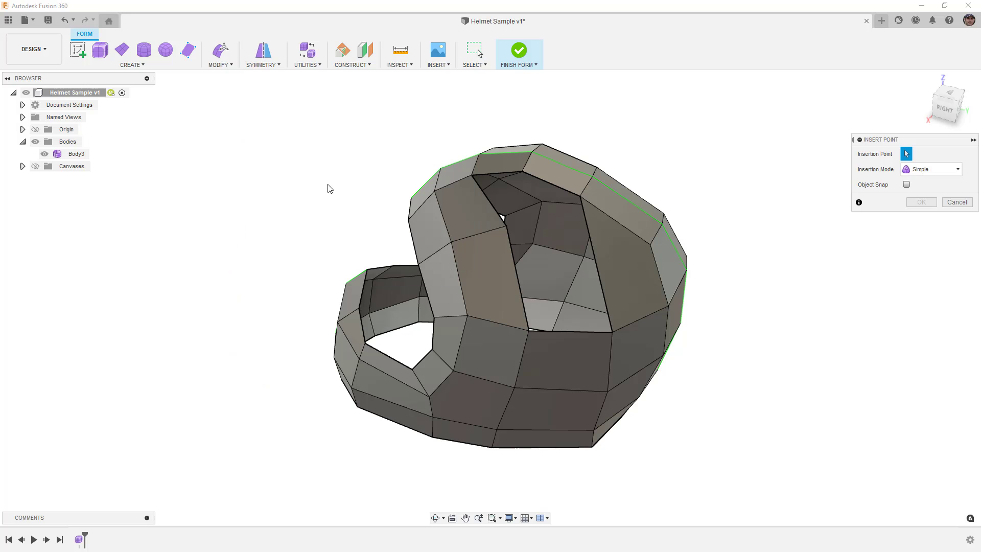
pyautogui.click(595, 259)
pyautogui.click(660, 275)
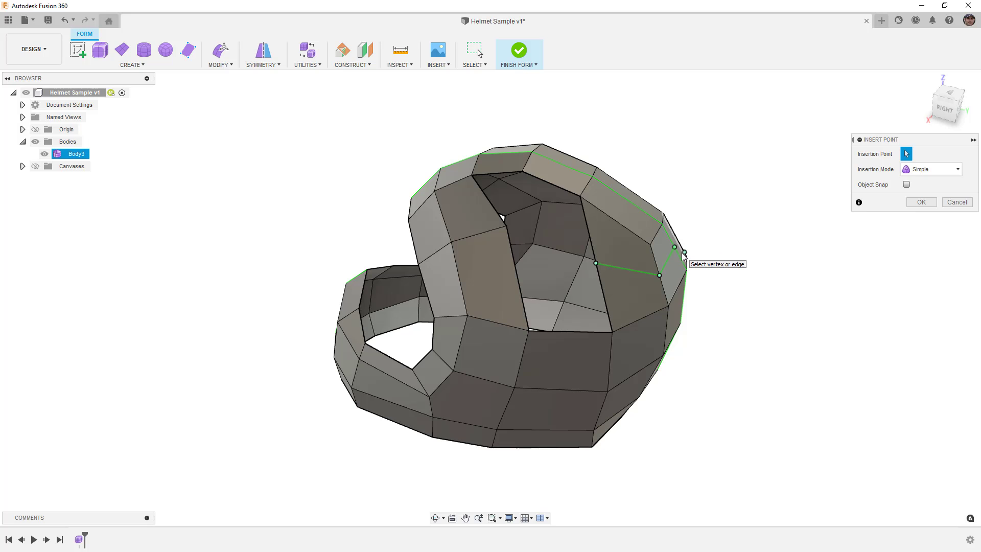
pyautogui.press('Return')
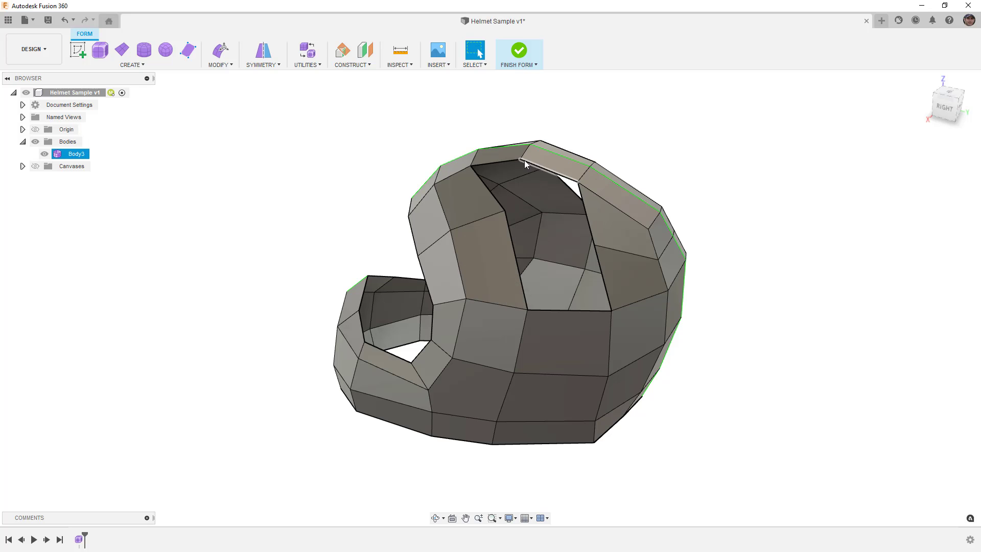
# Insert an edge down the side from the middle of the crown opening's lower edge to the bottom rim, using Insert Point in Simple mode.
pyautogui.click(225, 66)
pyautogui.click(271, 163)
pyautogui.click(569, 310)
pyautogui.click(562, 375)
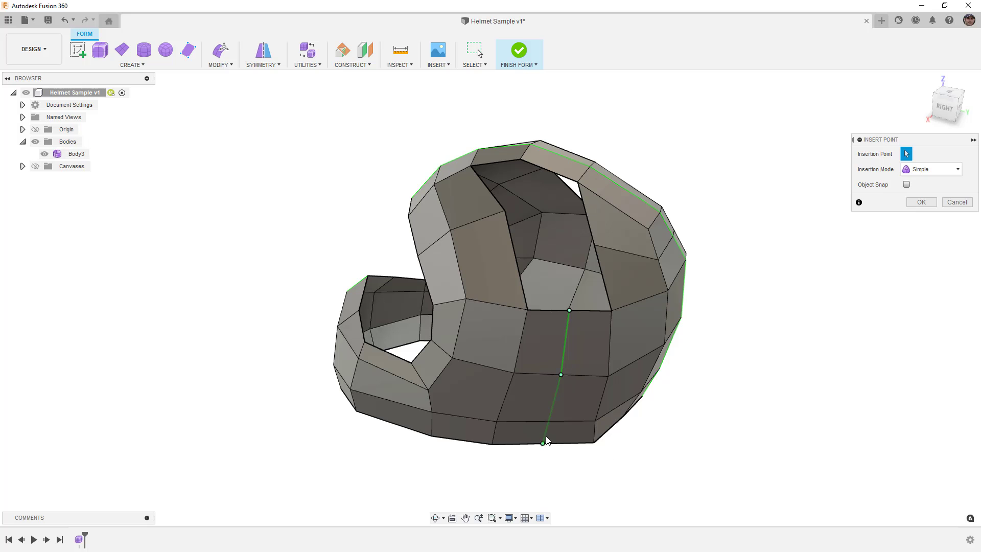
pyautogui.press('Return')
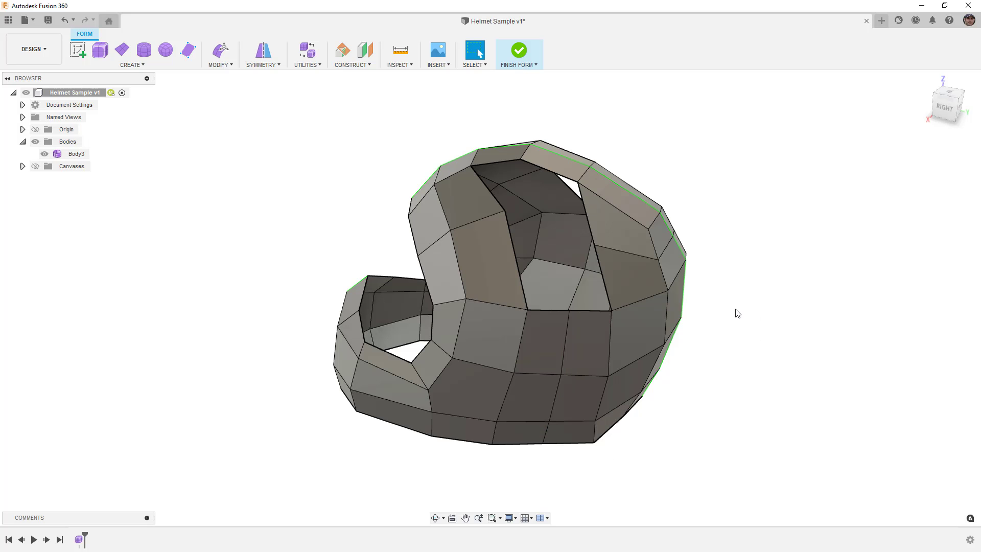
# Insert an edge across the front strip from the visor rim vertex to the crown opening, and delete the old edges beside it.
pyautogui.keyDown('shift'); pyautogui.moveTo(737, 313); pyautogui.dragTo(650, 293, button='middle'); pyautogui.keyUp('shift')
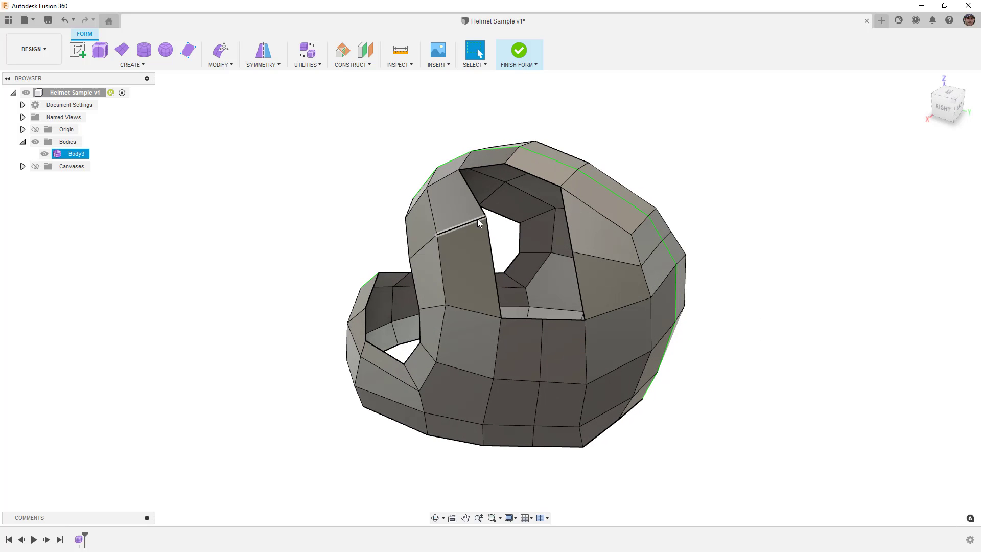
pyautogui.click(943, 108)
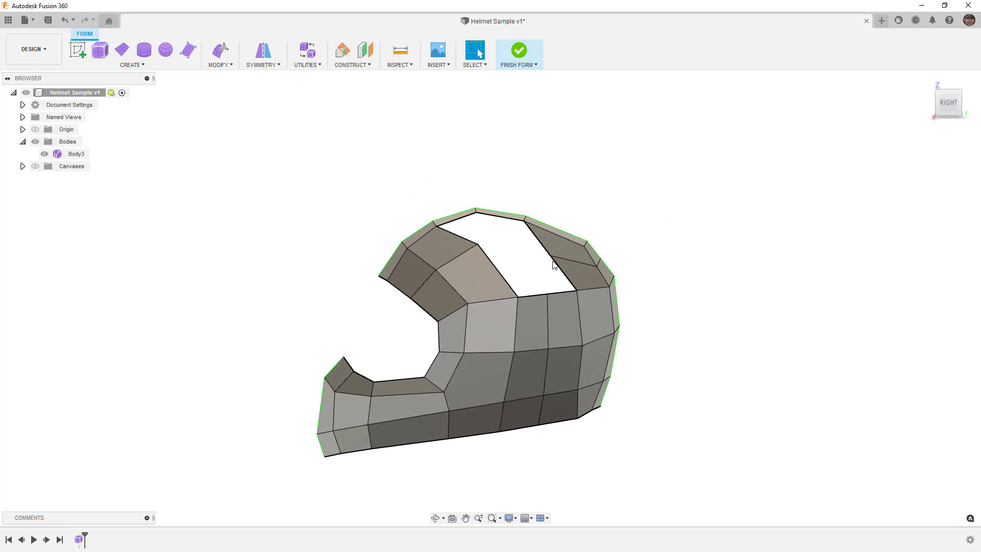
pyautogui.scroll(2, 522, 263)
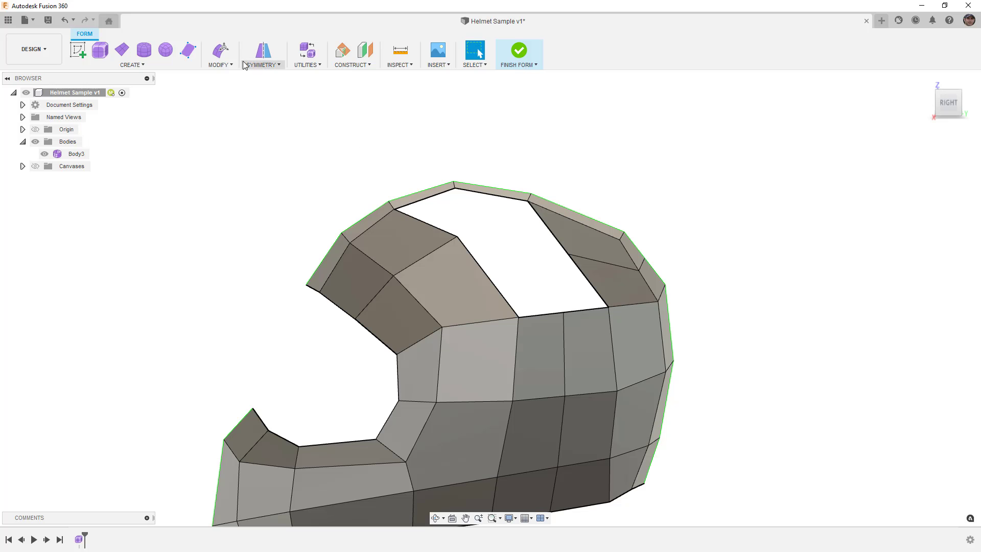
pyautogui.click(220, 64)
pyautogui.click(229, 121)
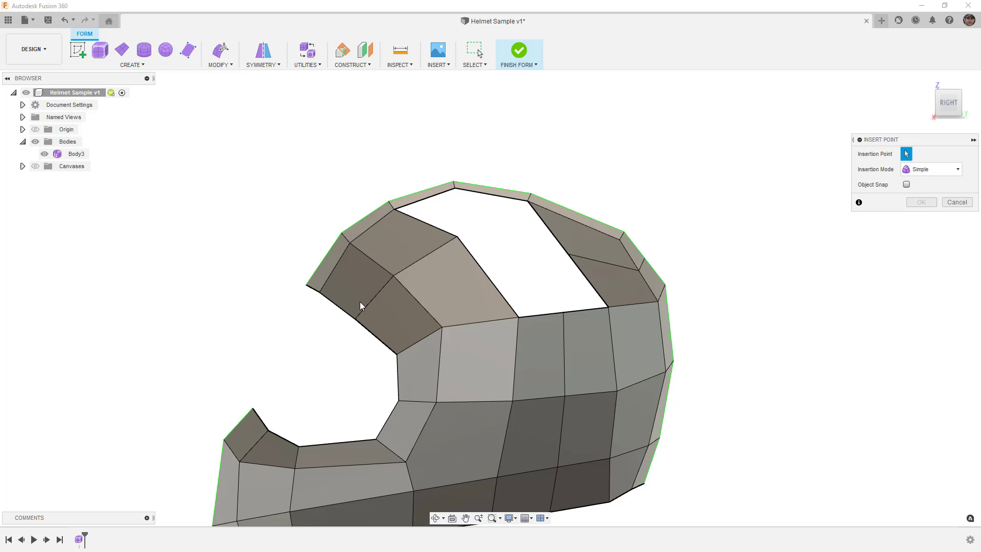
pyautogui.click(355, 319)
pyautogui.click(403, 286)
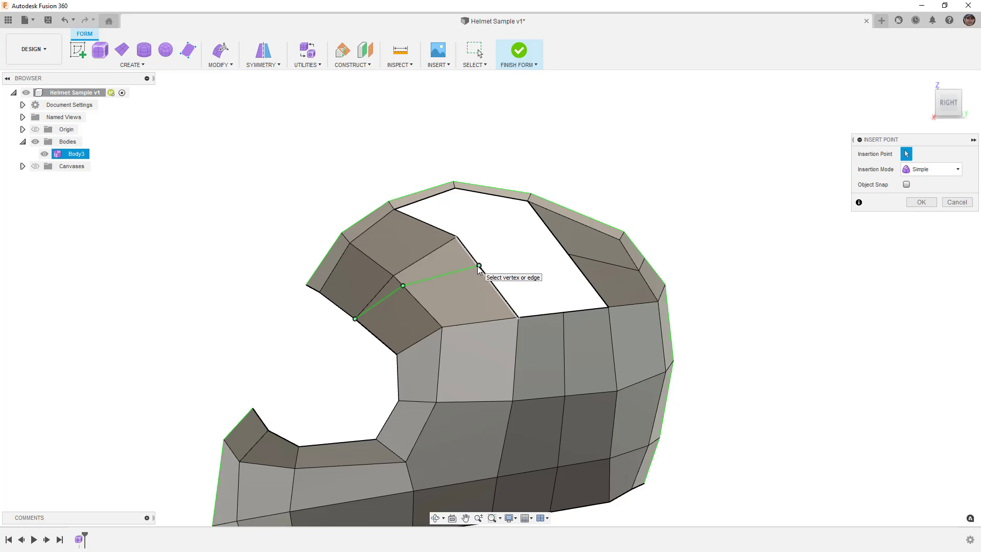
pyautogui.click(479, 266)
pyautogui.press('Return')
pyautogui.doubleClick(378, 294)
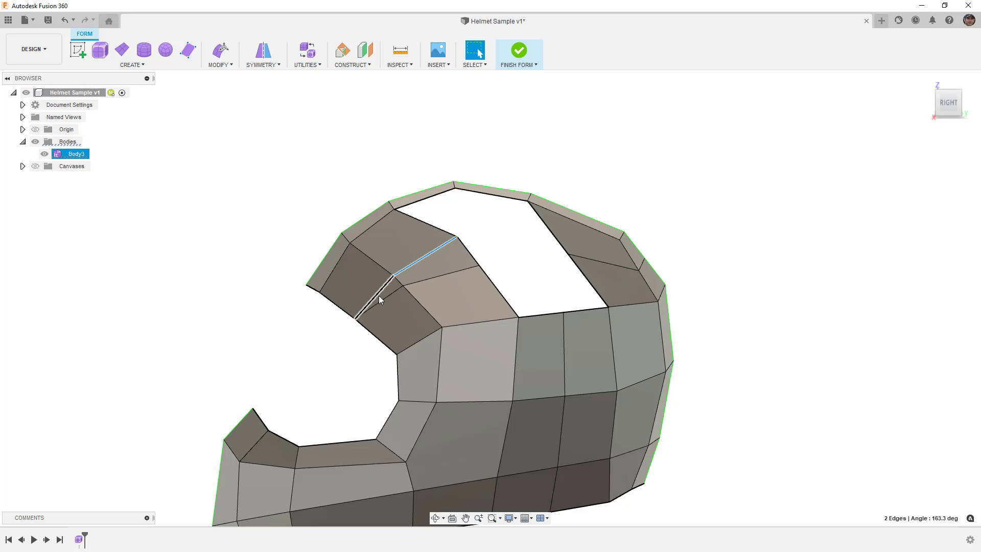
pyautogui.press('Delete')
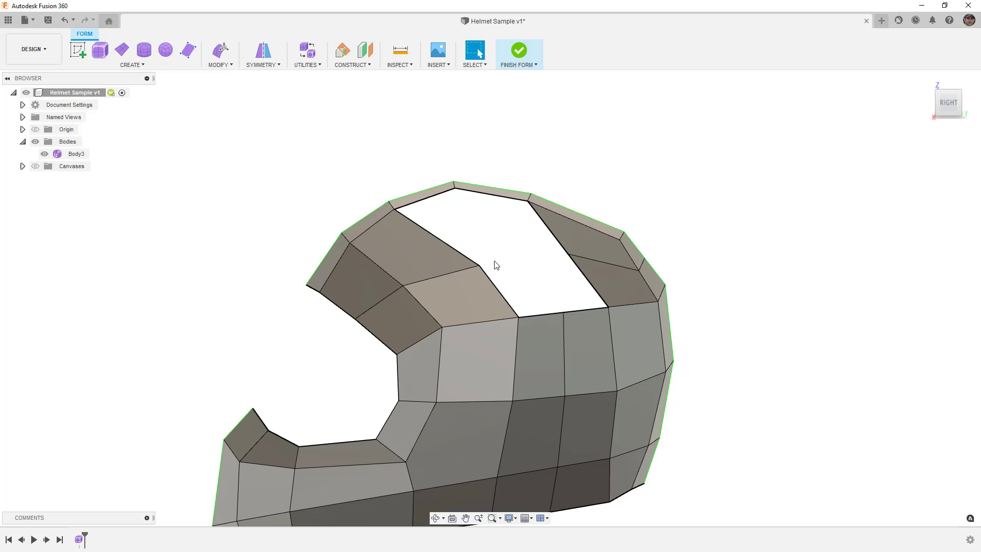
# Bridge the crown opening's front and rear edges with 2 faces.
pyautogui.moveTo(507, 271); pyautogui.dragTo(493, 265, button='middle')
pyautogui.click(225, 64)
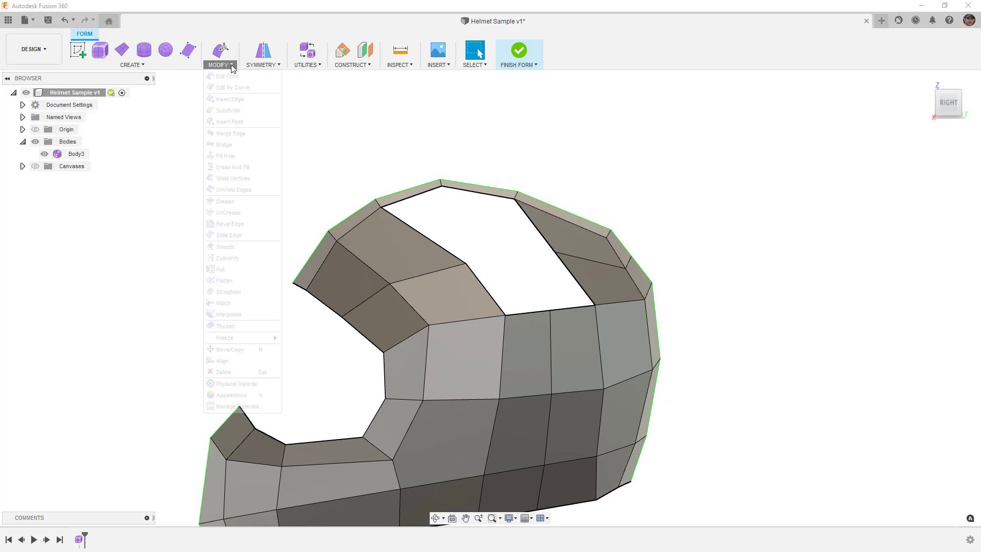
pyautogui.click(236, 145)
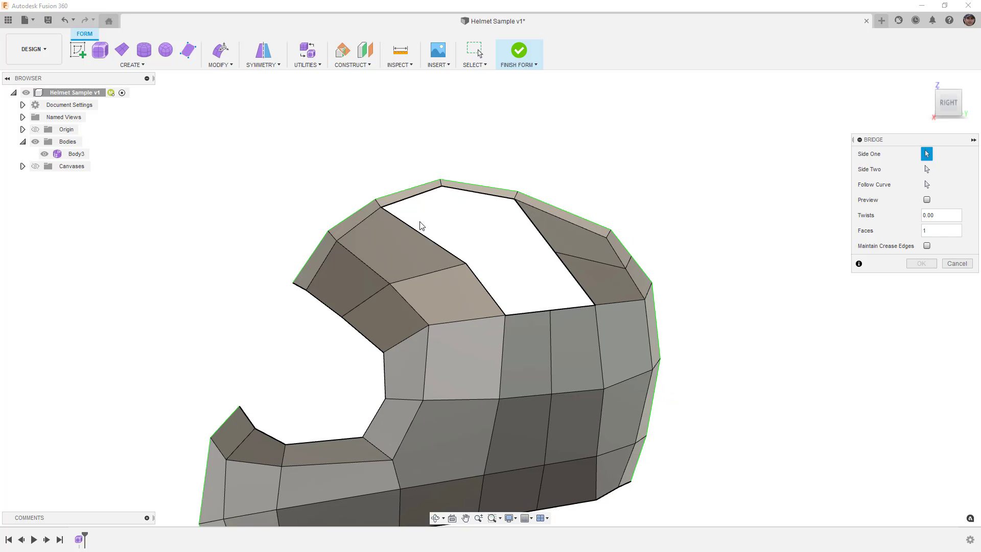
pyautogui.click(536, 237)
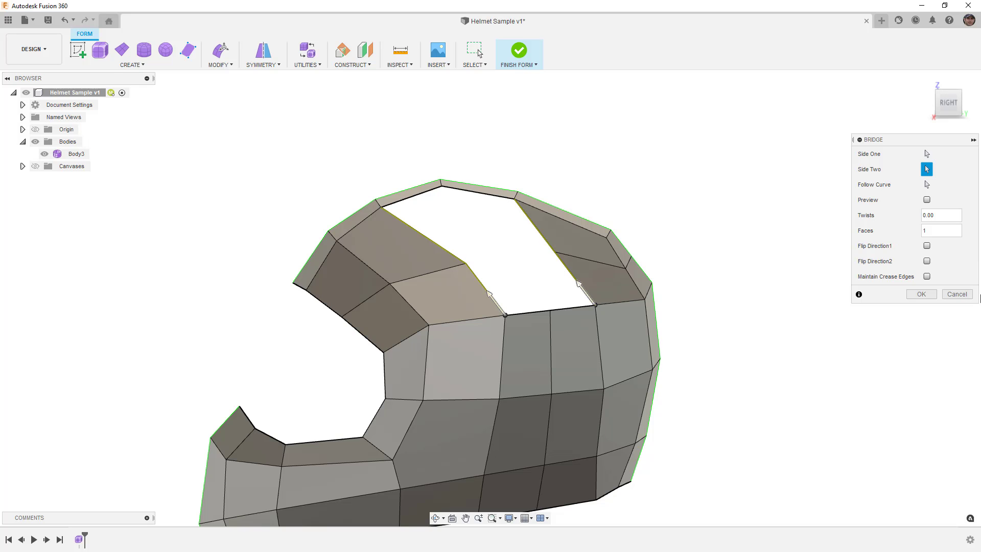
pyautogui.click(933, 231)
pyautogui.click(922, 296)
# Weld the bridge's lower middle vertex to the side strip and its upper middle vertex to the crown strip, using Vertex to Vertex mode.
pyautogui.scroll(4, 717, 237)
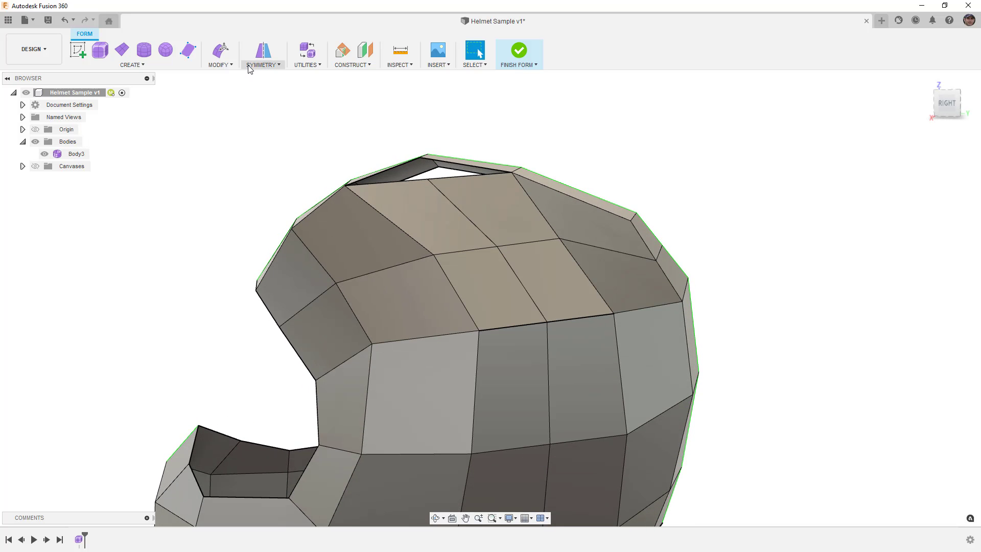
pyautogui.click(220, 60)
pyautogui.click(233, 179)
pyautogui.scroll(8, 588, 334)
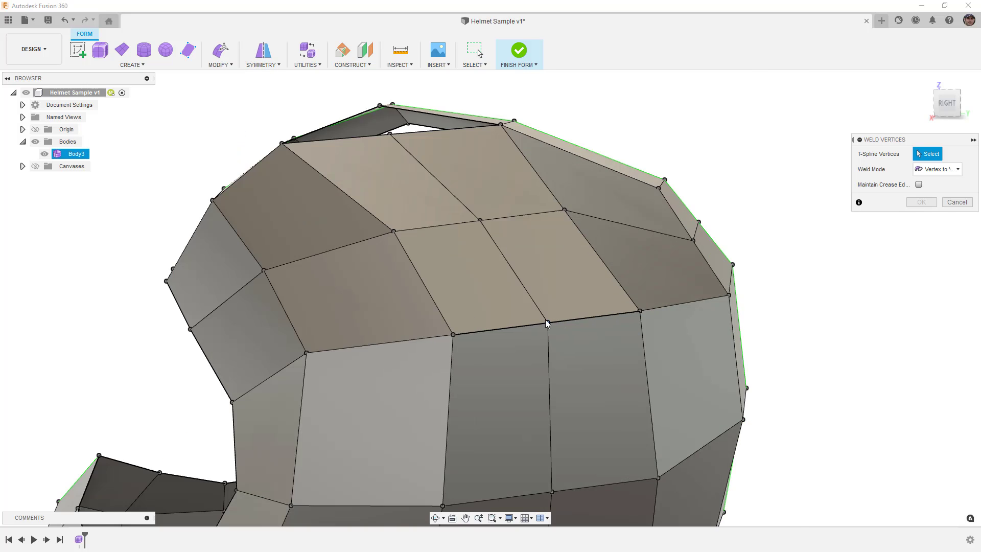
pyautogui.click(509, 381)
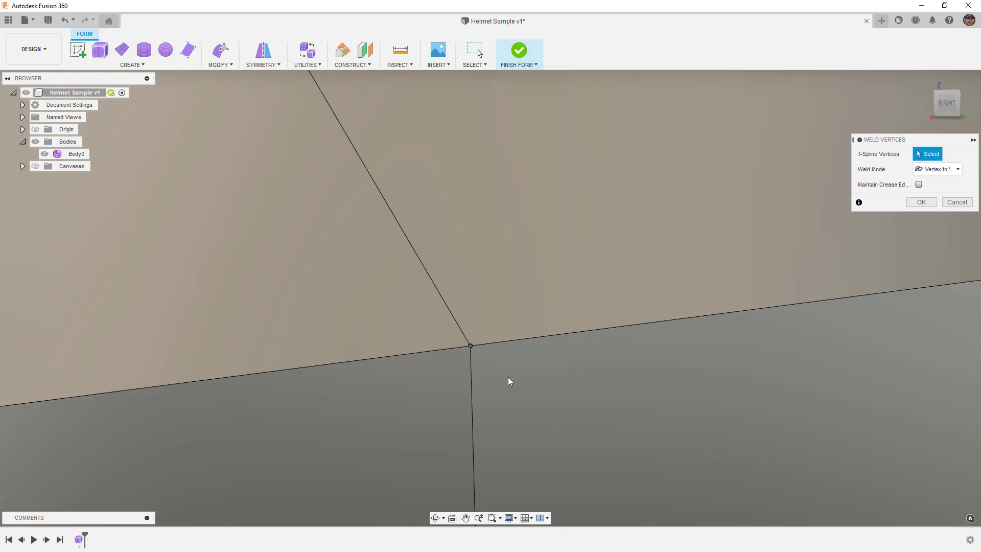
pyautogui.scroll(-8, 509, 382)
pyautogui.keyDown('shift'); pyautogui.moveTo(664, 245); pyautogui.dragTo(409, 238, button='middle'); pyautogui.keyUp('shift')
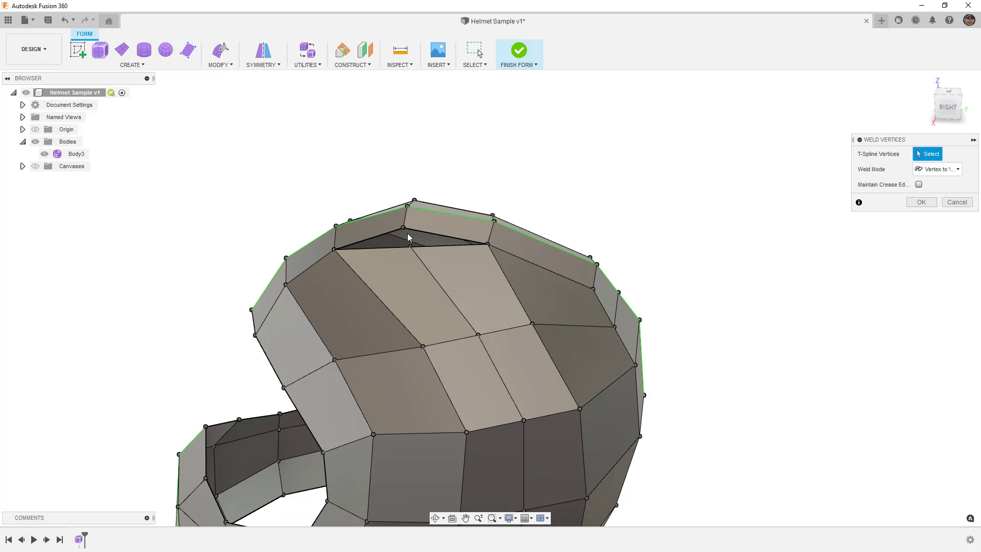
pyautogui.click(410, 247)
pyautogui.click(403, 228)
pyautogui.scroll(-3, 459, 228)
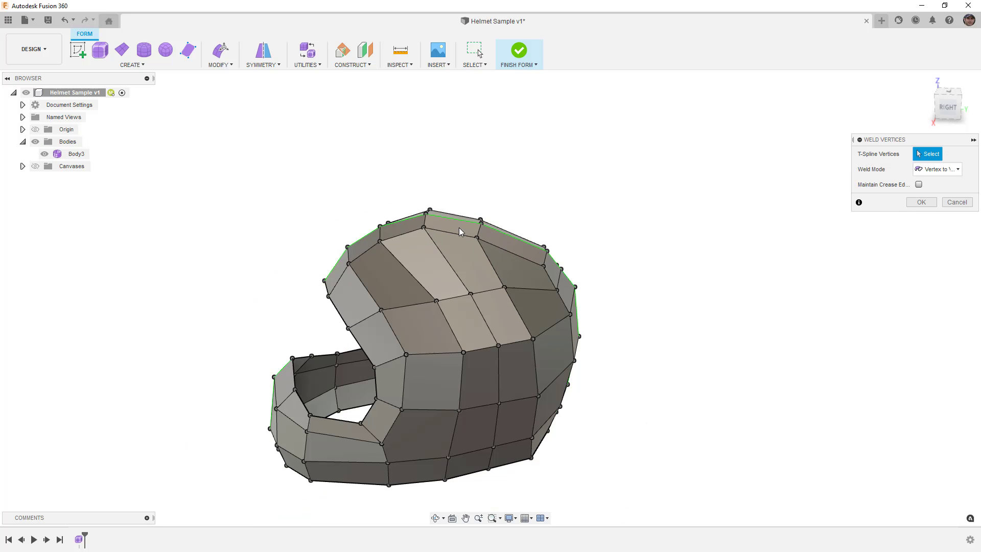
pyautogui.keyDown('shift'); pyautogui.moveTo(701, 247); pyautogui.dragTo(906, 206, button='middle'); pyautogui.keyUp('shift')
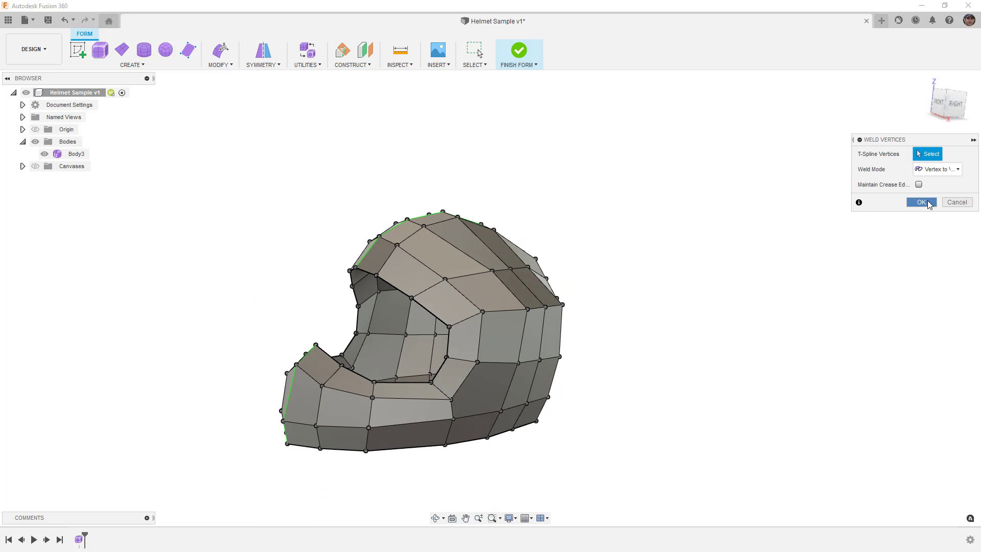
pyautogui.click(922, 203)
# Move the two selected edges on the crown's side upward and slightly outward with Edit Form.
pyautogui.keyDown('shift'); pyautogui.moveTo(650, 245); pyautogui.dragTo(667, 264, button='middle'); pyautogui.keyUp('shift')
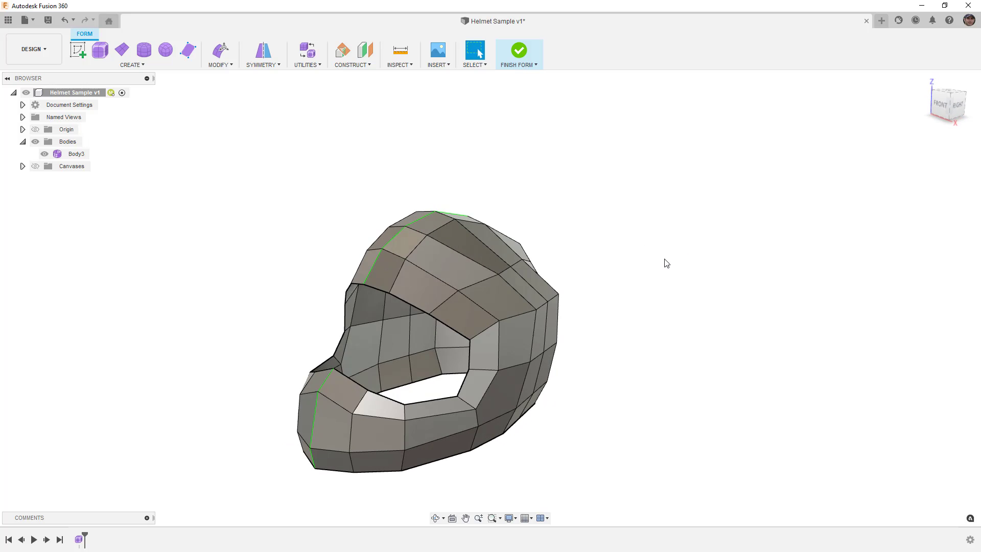
pyautogui.scroll(3, 509, 276)
pyautogui.click(506, 270)
pyautogui.keyDown('shift'); pyautogui.click(527, 257); pyautogui.keyUp('shift')
pyautogui.click(946, 105)
pyautogui.click(220, 50)
pyautogui.moveTo(631, 217); pyautogui.dragTo(640, 170)
# Reposition individual vertices around the bridged side faces to refine the rounding of the helmet's side outline.
pyautogui.click(659, 215)
pyautogui.scroll(3, 633, 222)
pyautogui.click(631, 207)
pyautogui.click(628, 199)
pyautogui.click(614, 198)
pyautogui.moveTo(621, 222); pyautogui.dragTo(581, 362)
pyautogui.keyDown('shift'); pyautogui.moveTo(725, 258); pyautogui.dragTo(585, 267, button='middle'); pyautogui.keyUp('shift')
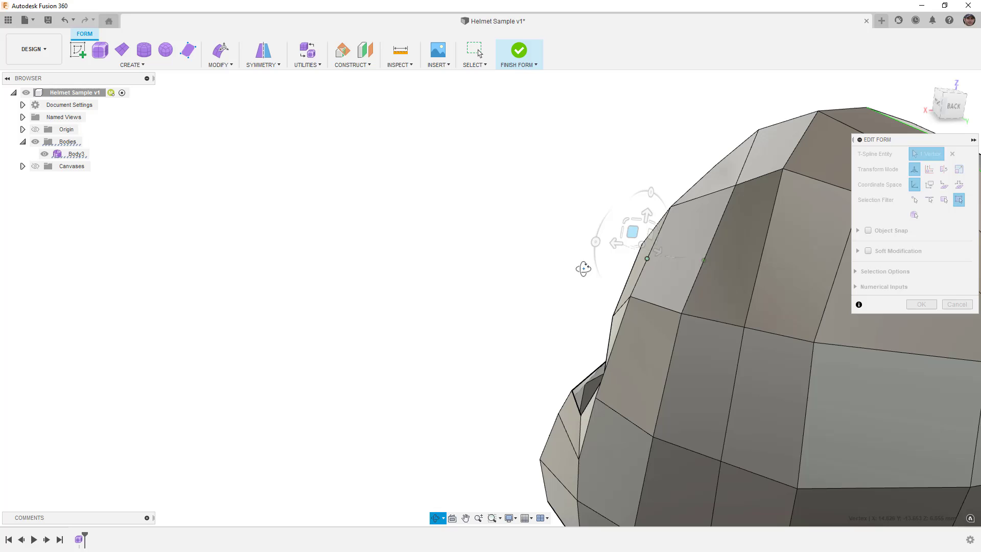
pyautogui.click(743, 338)
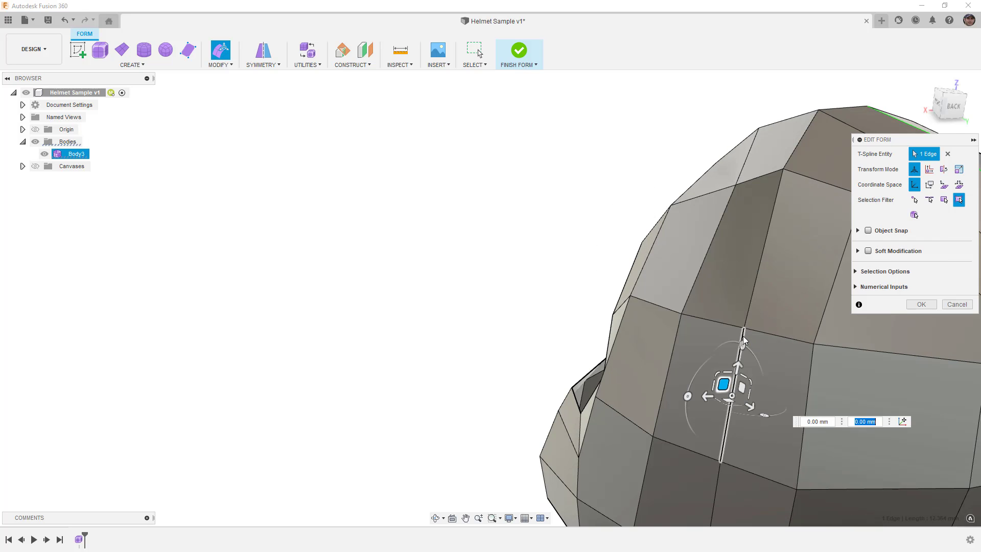
pyautogui.click(954, 106)
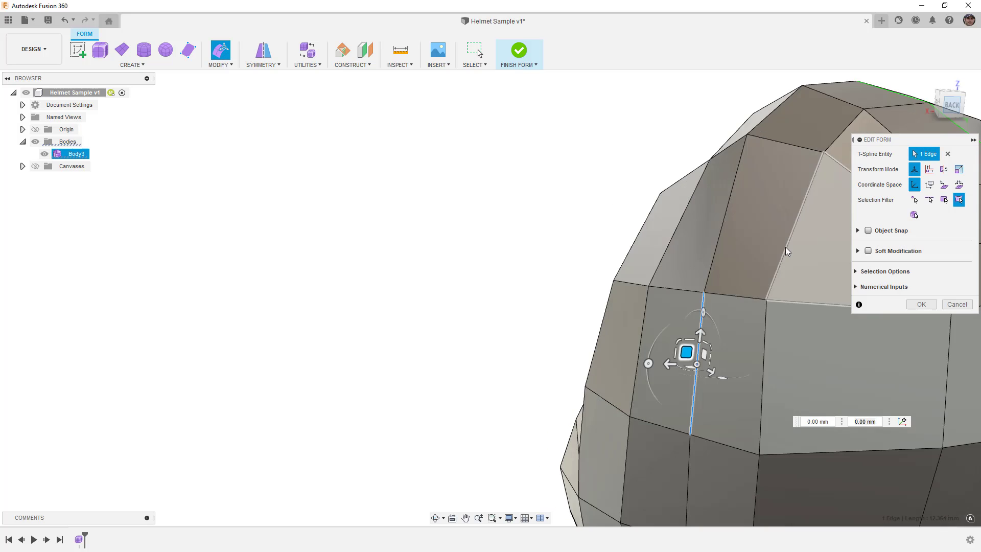
pyautogui.moveTo(547, 274); pyautogui.dragTo(538, 276)
# Reposition the rear crown vertices in the back view, raising the symmetry-line vertex about 2 mm.
pyautogui.keyDown('shift'); pyautogui.moveTo(647, 198); pyautogui.dragTo(680, 245, button='middle'); pyautogui.keyUp('shift')
pyautogui.click(734, 267)
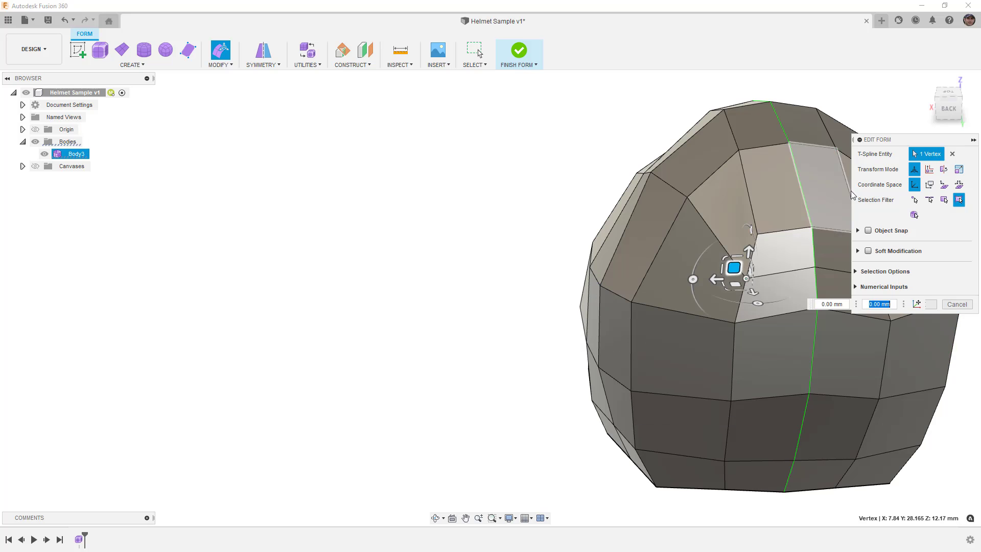
pyautogui.click(949, 109)
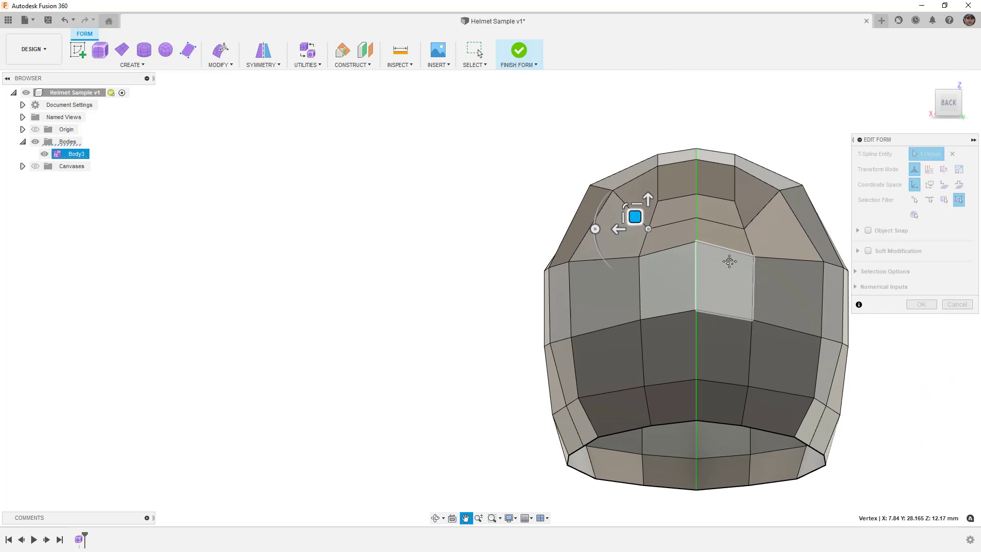
pyautogui.moveTo(652, 226); pyautogui.dragTo(696, 157)
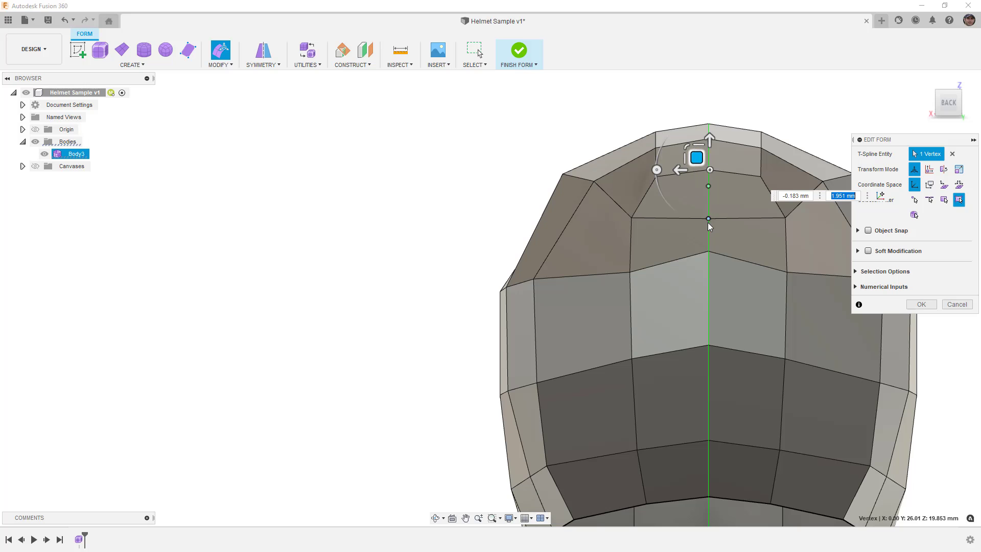
# Move the rear crown vertex beside the symmetry line about 0.7 mm forward and 0.1 mm up in the right view.
pyautogui.click(931, 104)
pyautogui.moveTo(737, 233); pyautogui.dragTo(489, 246, button='middle')
pyautogui.scroll(2, 589, 185)
pyautogui.moveTo(599, 160)
pyautogui.mouseDown()
pyautogui.moveTo(588, 155)
pyautogui.moveTo(581, 169)
pyautogui.mouseUp()
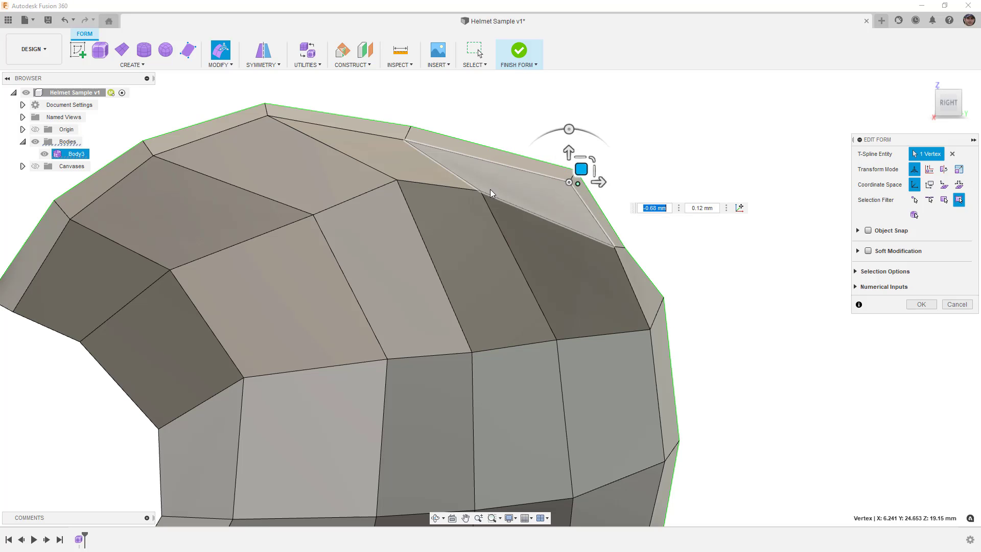
# Move the bridge's rear middle edge about 0.7 mm rearward and 2 mm down, and pull the rear symmetry-line vertex outward.
pyautogui.click(421, 185)
pyautogui.moveTo(450, 173); pyautogui.dragTo(461, 201)
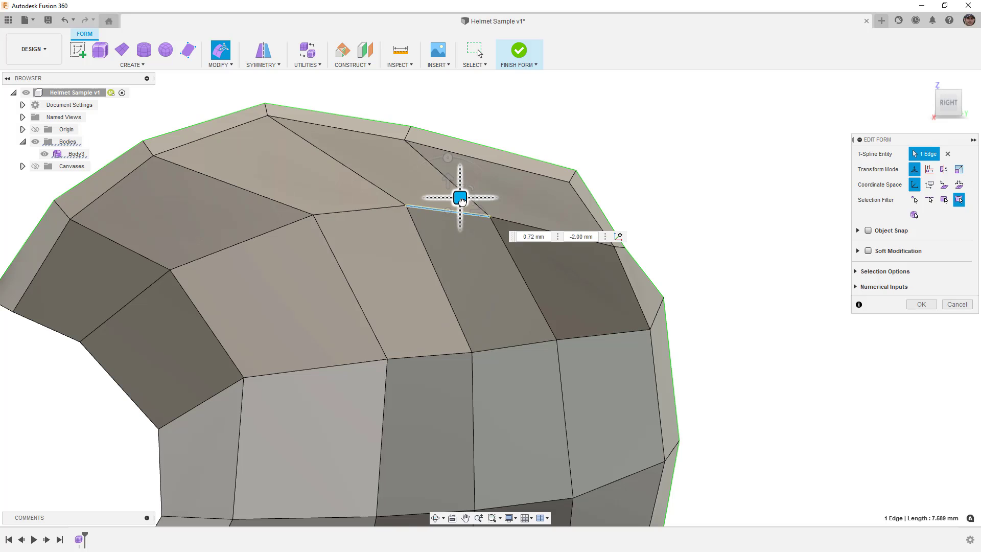
pyautogui.click(636, 249)
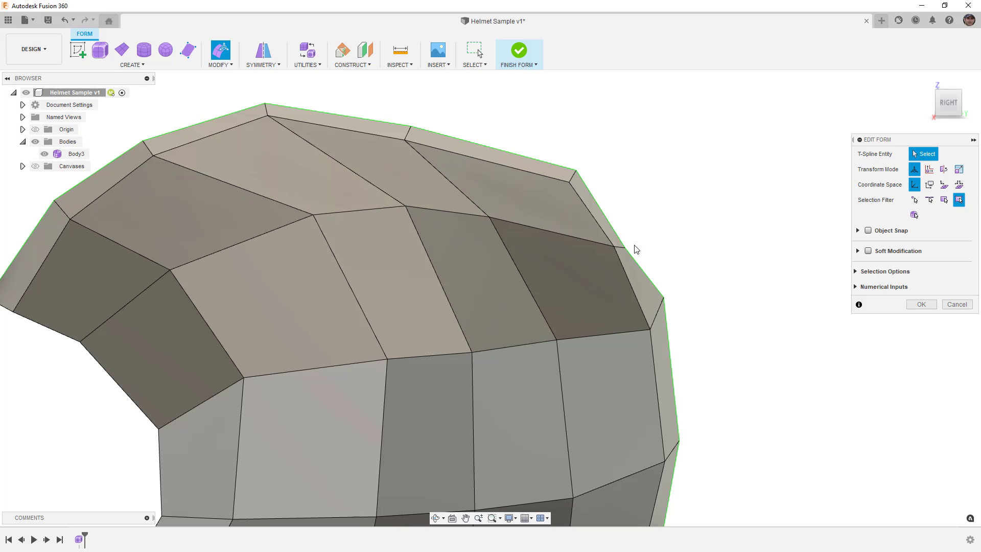
pyautogui.moveTo(626, 249); pyautogui.dragTo(648, 225)
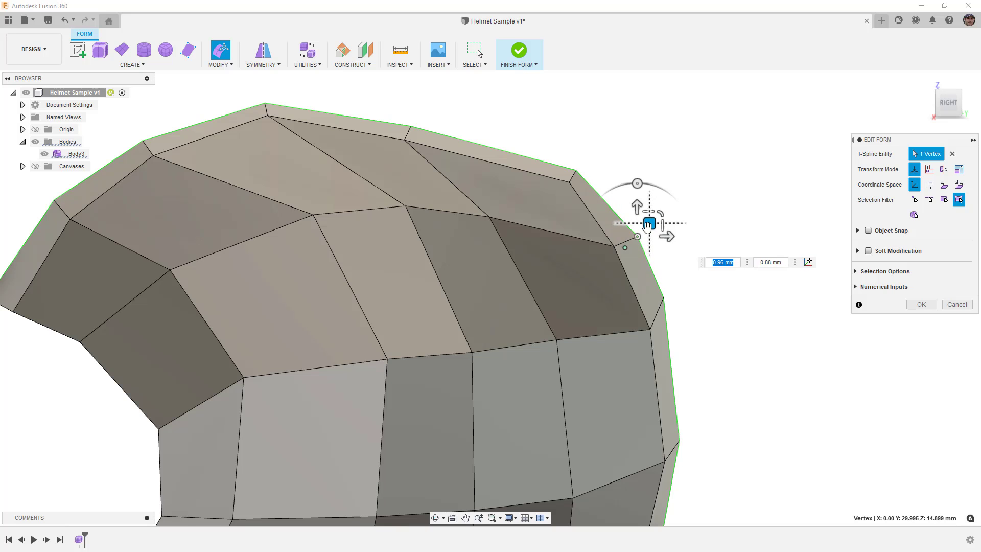
# Examine the helmet in smooth display from the front and right side, and accept the form edits.
pyautogui.scroll(-10, 648, 225)
pyautogui.keyDown('shift'); pyautogui.moveTo(648, 230); pyautogui.dragTo(680, 320, button='middle'); pyautogui.keyUp('shift')
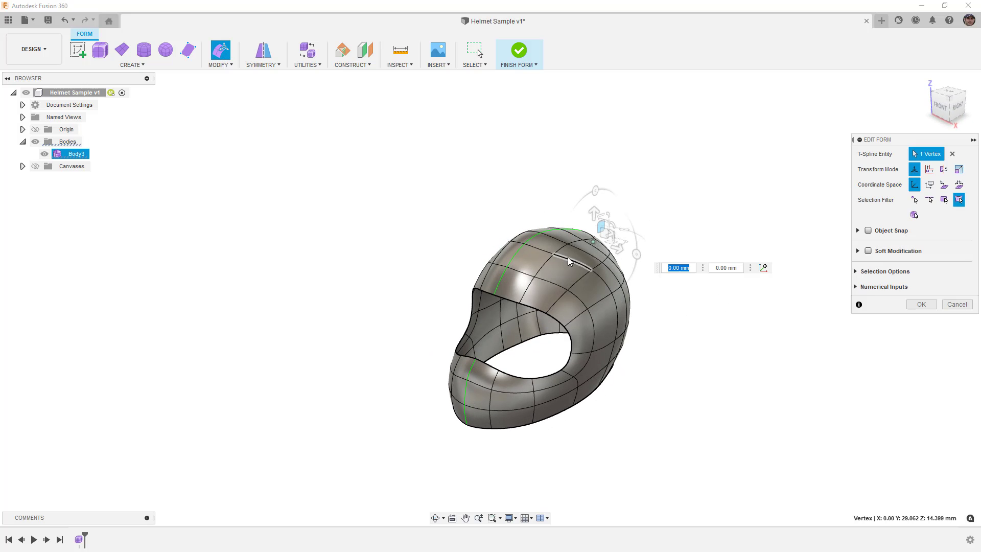
pyautogui.click(941, 107)
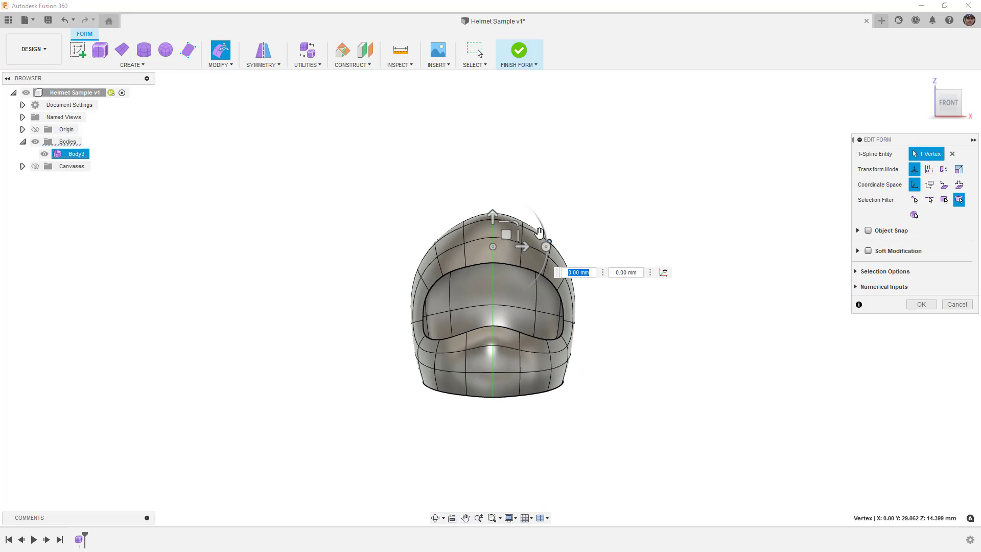
pyautogui.keyDown('shift'); pyautogui.moveTo(630, 330); pyautogui.dragTo(559, 336, button='middle'); pyautogui.keyUp('shift')
pyautogui.click(950, 104)
pyautogui.moveTo(615, 306); pyautogui.dragTo(561, 295, button='middle')
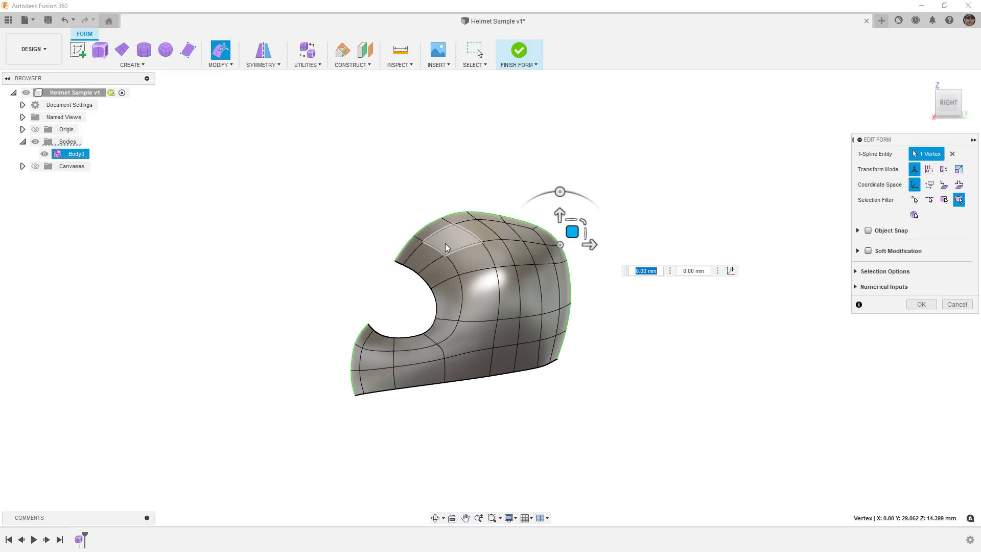
pyautogui.click(625, 309)
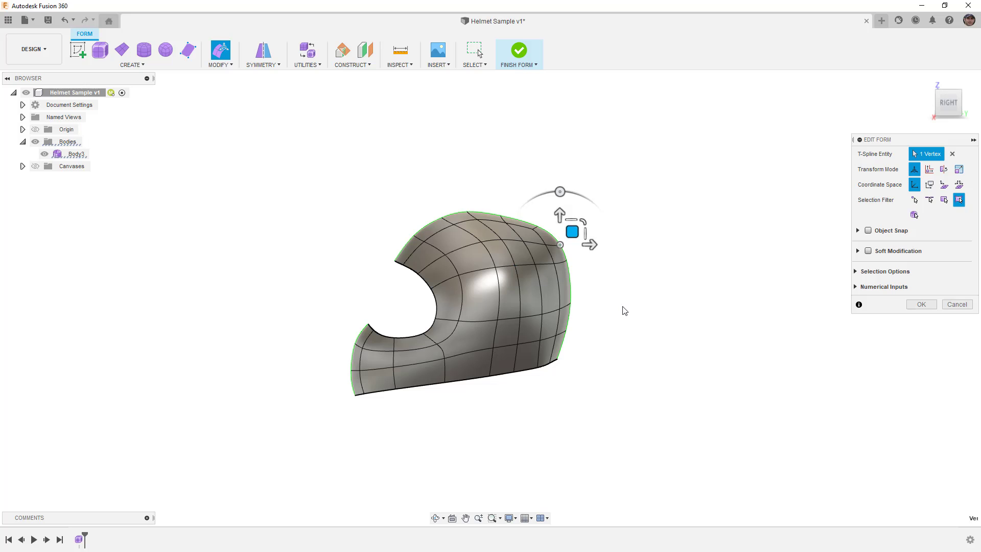
pyautogui.click(920, 306)
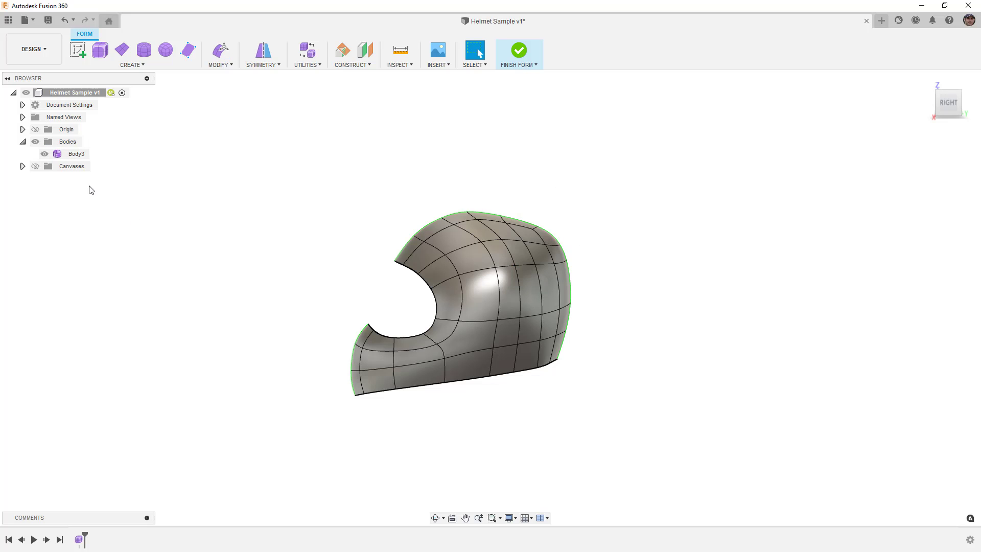
# Show the reference canvases over the helmet and switch the form to box display.
pyautogui.click(36, 167)
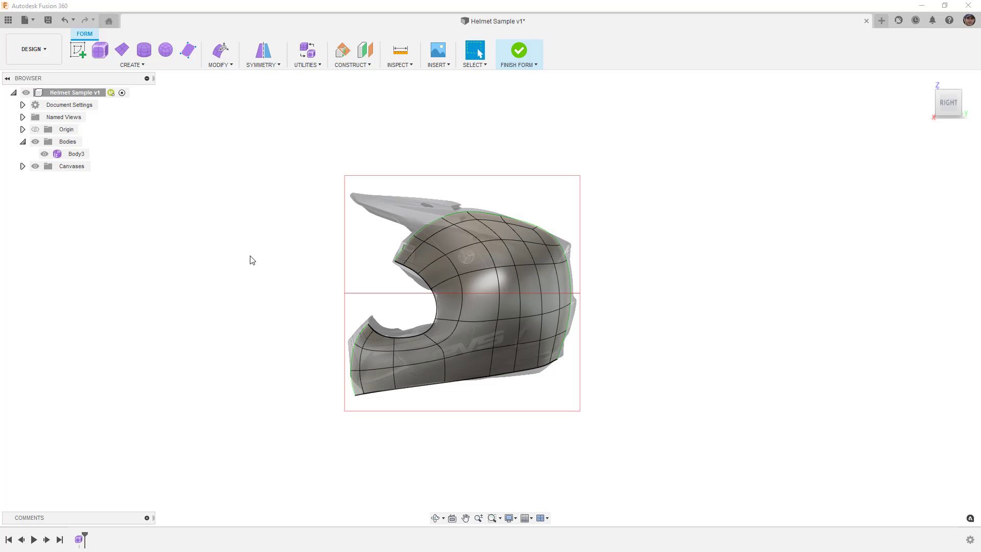
pyautogui.scroll(3, 409, 278)
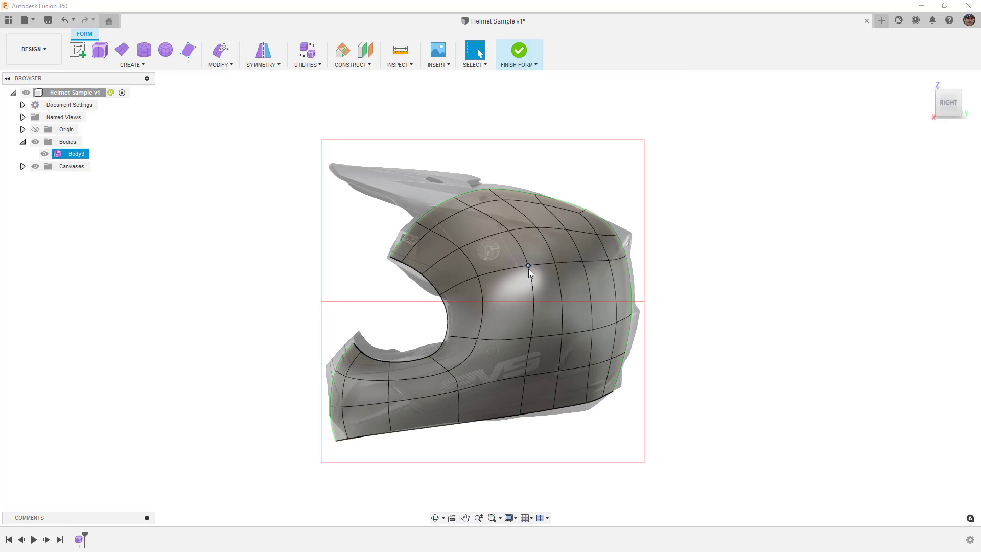
pyautogui.hotkey('ctrl', '1')
# Select the face strips around the visor opening, along the bottom rim, over the crown's centre line and across the middle of the side.
pyautogui.keyDown('shift'); pyautogui.click(420, 246); pyautogui.keyUp('shift')
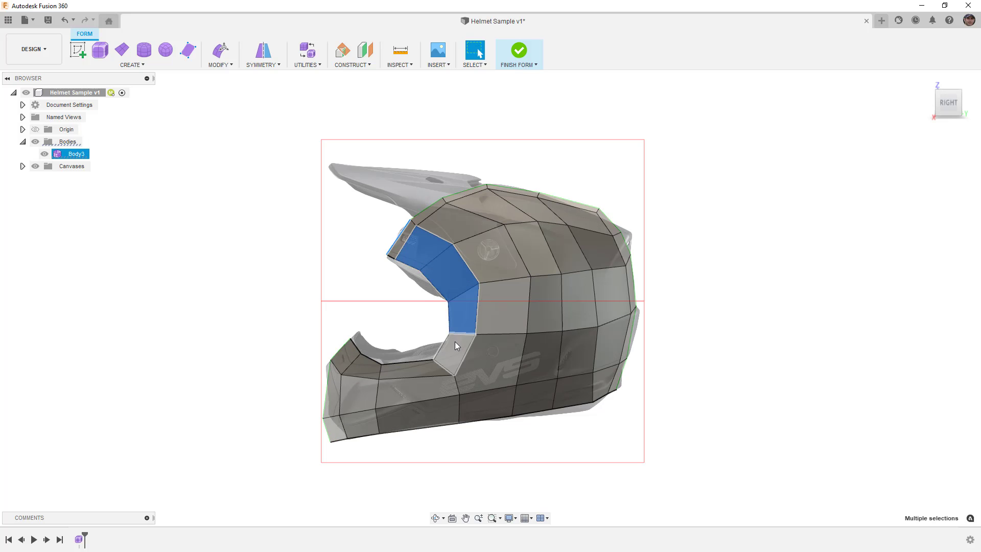
pyautogui.keyDown('shift'); pyautogui.click(346, 360); pyautogui.keyUp('shift')
pyautogui.keyDown('shift'); pyautogui.click(362, 428); pyautogui.keyUp('shift')
pyautogui.keyDown('shift'); pyautogui.click(444, 417); pyautogui.keyUp('shift')
pyautogui.keyDown('shift'); pyautogui.click(506, 403); pyautogui.keyUp('shift')
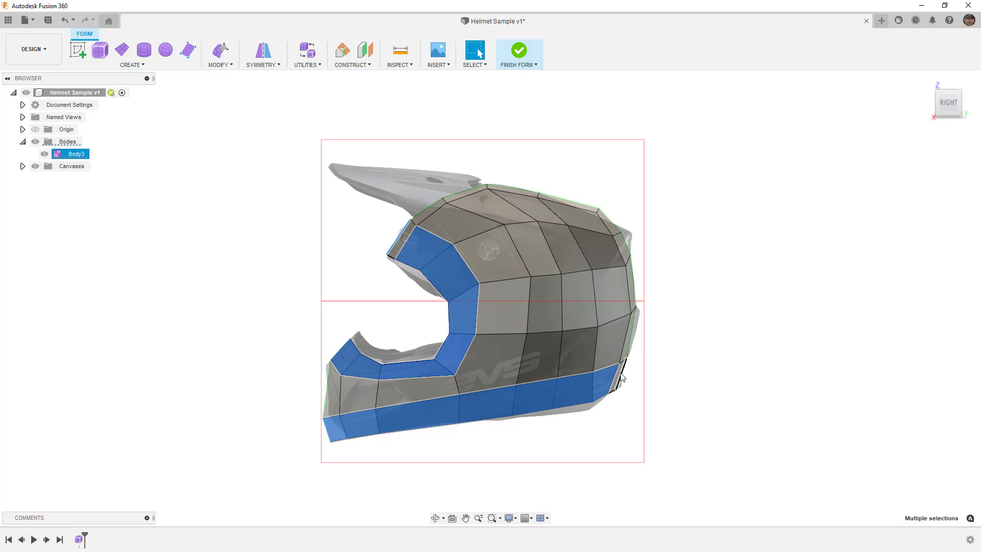
pyautogui.keyDown('shift'); pyautogui.doubleClick(631, 347); pyautogui.keyUp('shift')
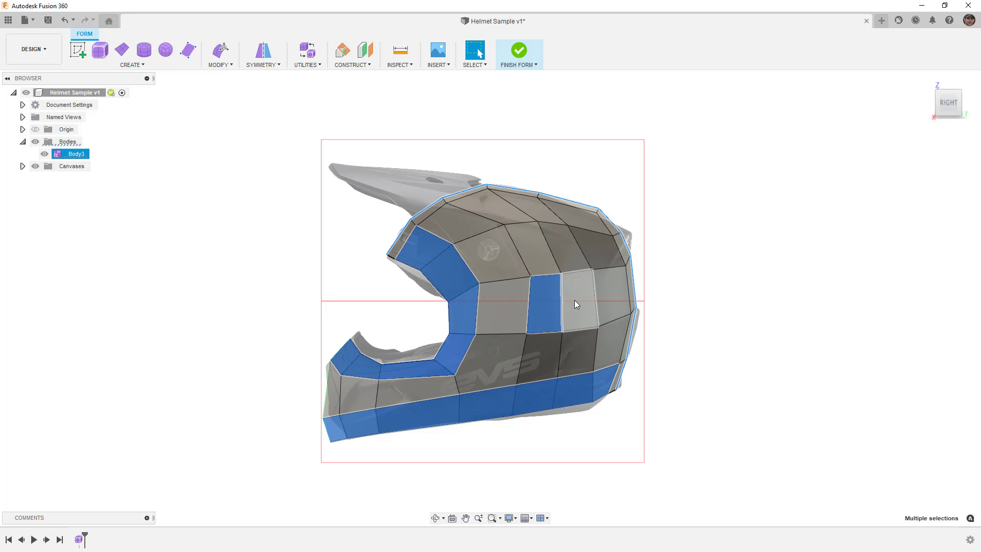
pyautogui.keyDown('shift'); pyautogui.click(608, 295); pyautogui.keyUp('shift')
pyautogui.keyDown('shift'); pyautogui.click(515, 307); pyautogui.keyUp('shift')
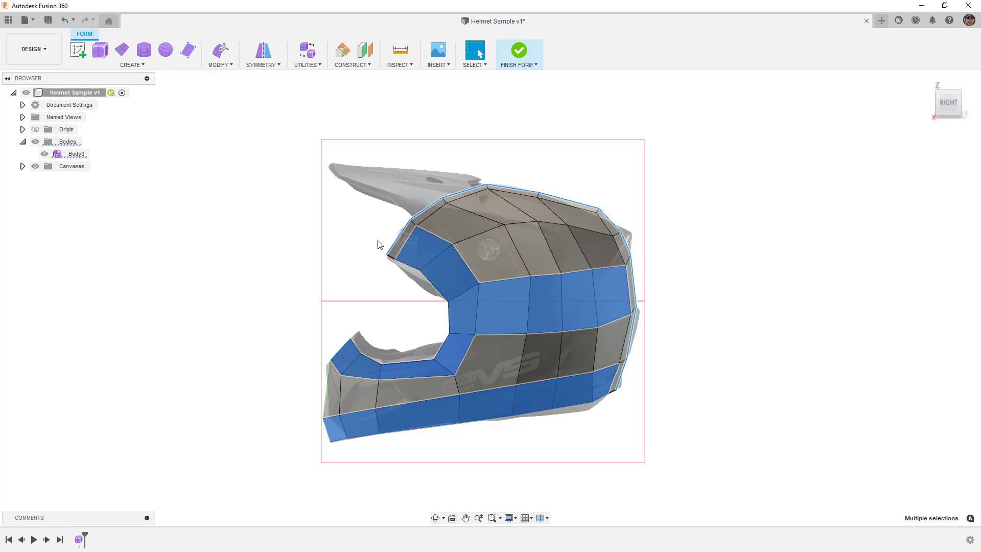